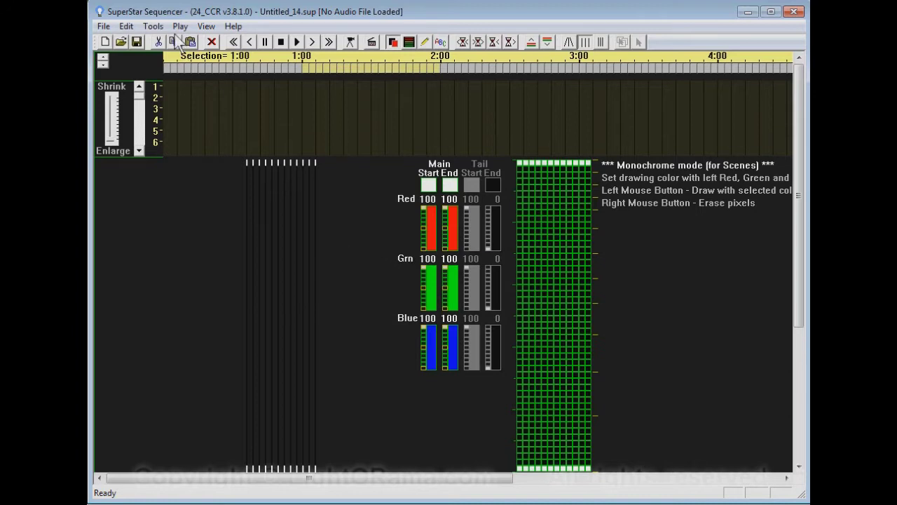
Open the Tools menu in the empty Untitled_14.sup sequence.
{"action": "left_click", "coordinate": [154, 27]}
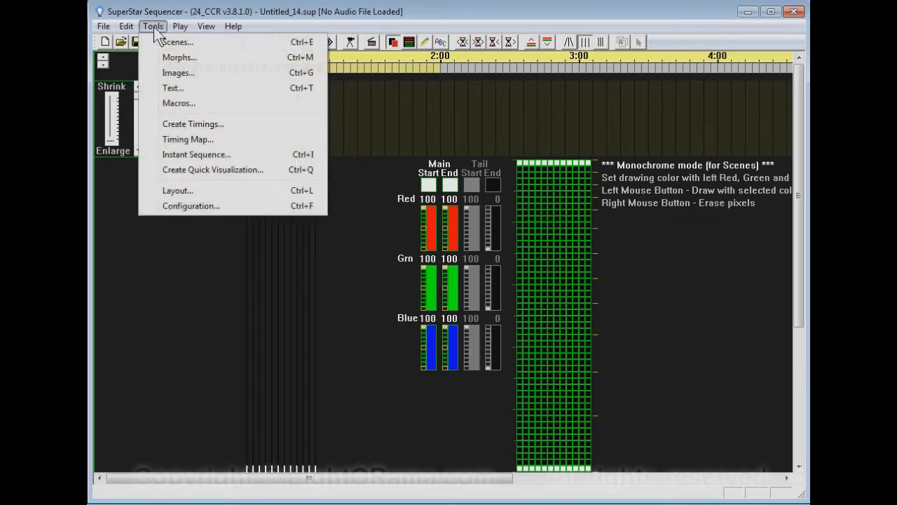
Set the display Layout to Visualization Mode so the house preview replaces the ribbon grid.
{"action": "left_click", "coordinate": [182, 191]}
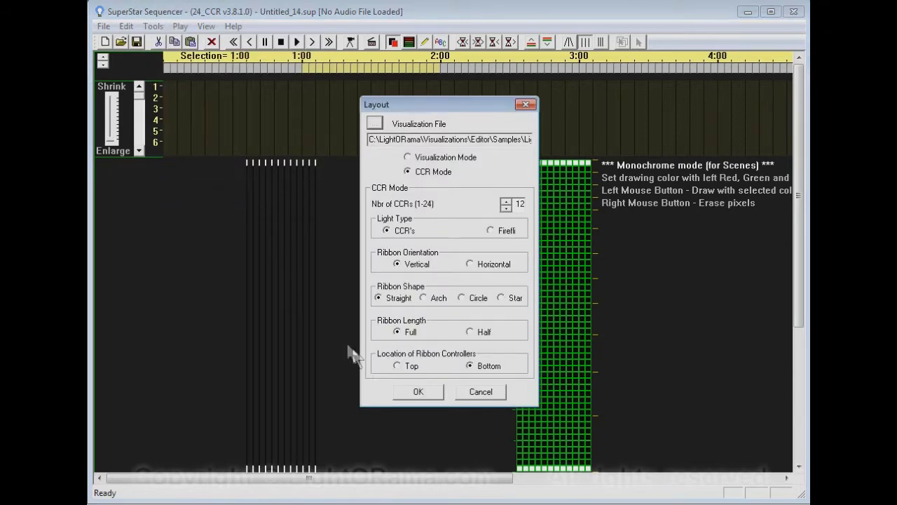
{"action": "left_click", "coordinate": [408, 157]}
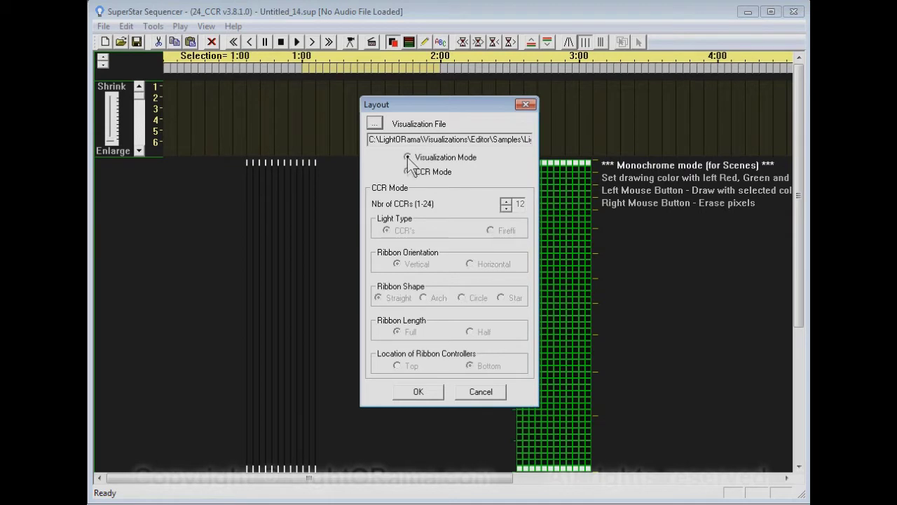
{"action": "left_click", "coordinate": [418, 391]}
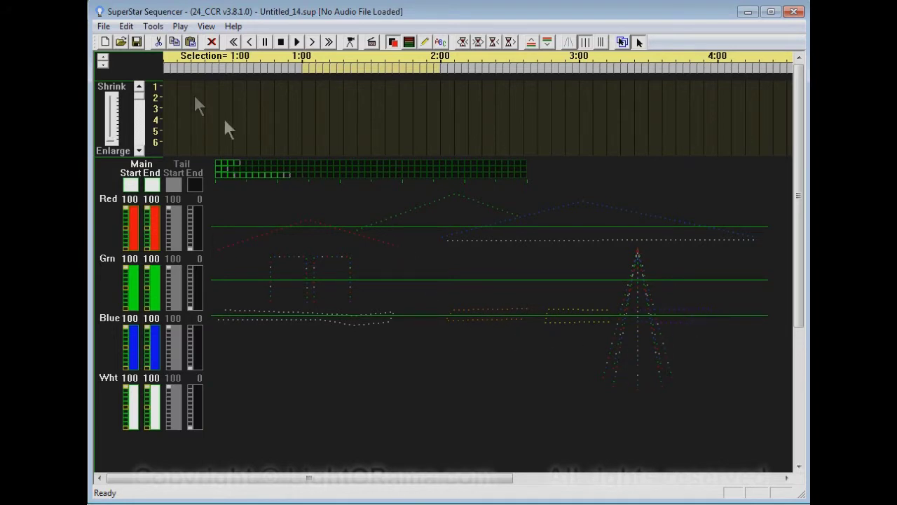
Load HouseOnChristmasStreet.wav into Instant Sequence and run Sequence All for the whole song.
{"action": "left_click", "coordinate": [152, 26]}
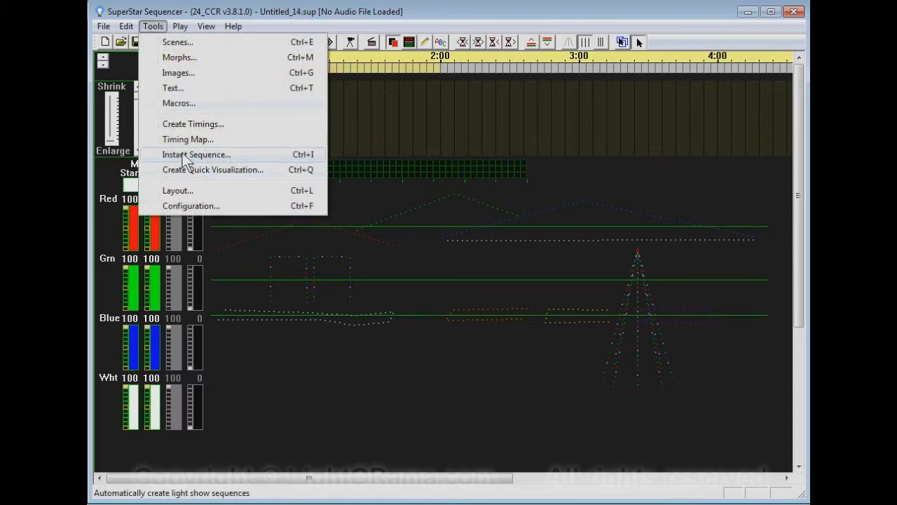
{"action": "left_click", "coordinate": [183, 155]}
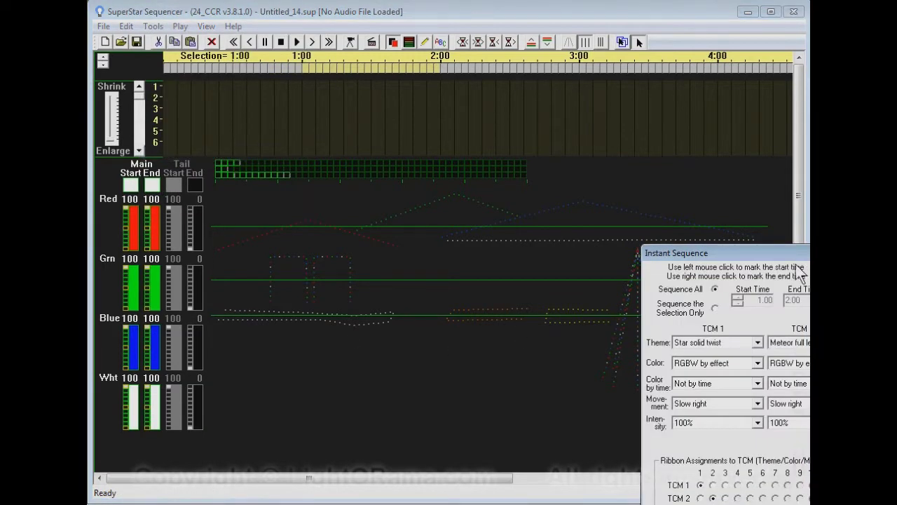
{"action": "left_click_drag", "start_coordinate": [795, 266], "coordinate": [516, 101]}
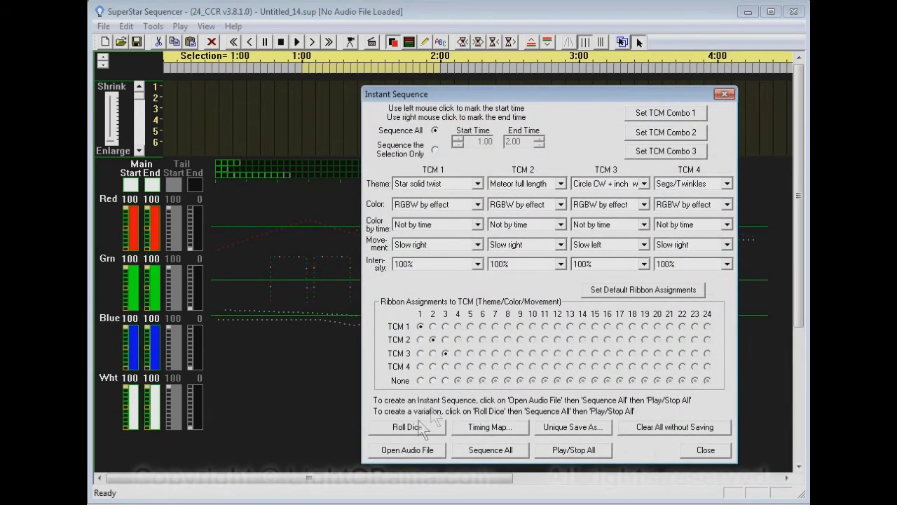
{"action": "left_click", "coordinate": [405, 452]}
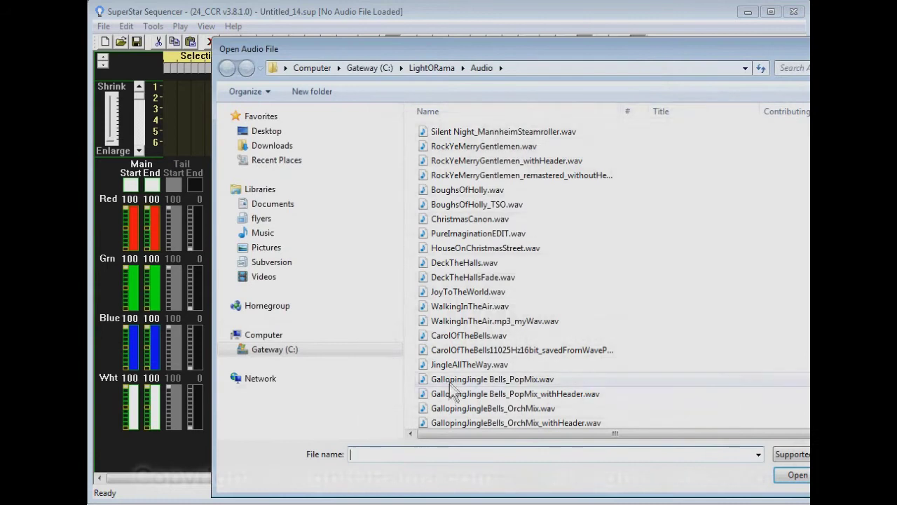
{"action": "type", "text": "hou"}
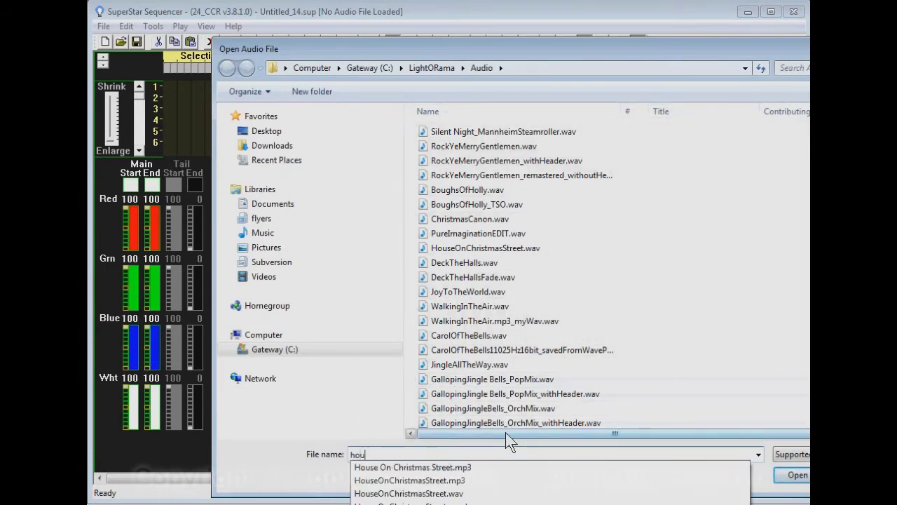
{"action": "key", "text": "Return"}
{"action": "left_click", "coordinate": [796, 475]}
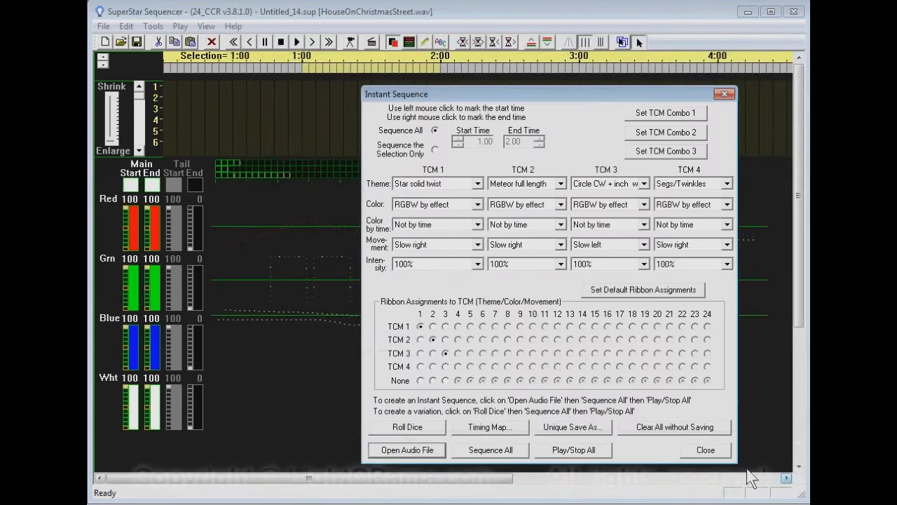
{"action": "left_click", "coordinate": [495, 450]}
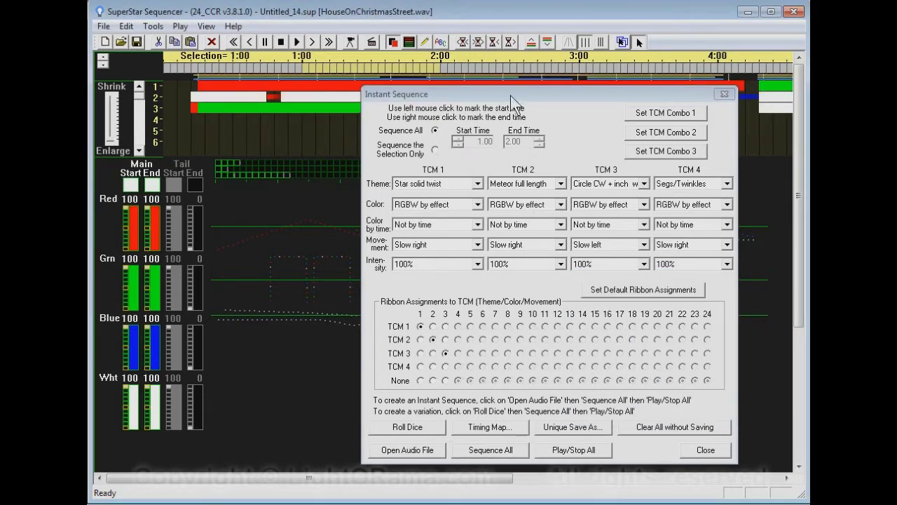
Move the Instant Sequence window down to reveal the house preview, then play the whole sequence.
{"action": "left_click_drag", "start_coordinate": [509, 93], "coordinate": [529, 424]}
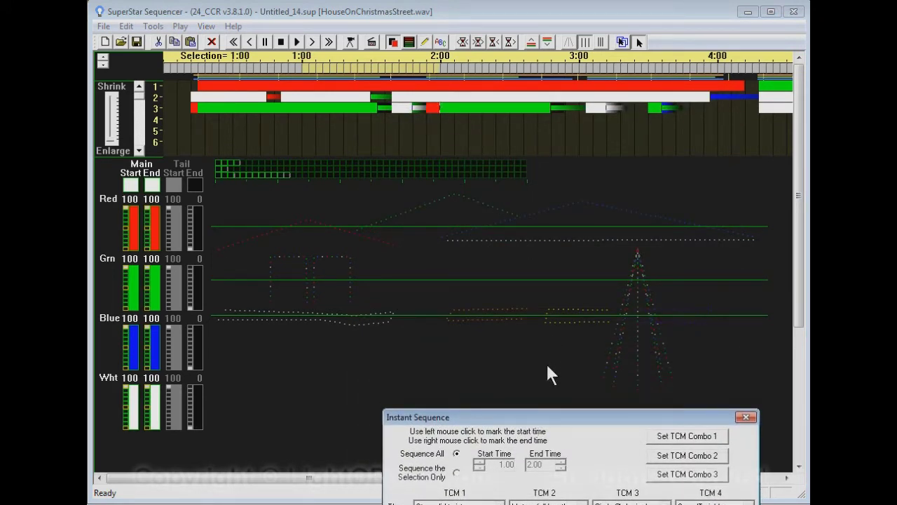
{"action": "left_click_drag", "start_coordinate": [552, 419], "coordinate": [536, 86]}
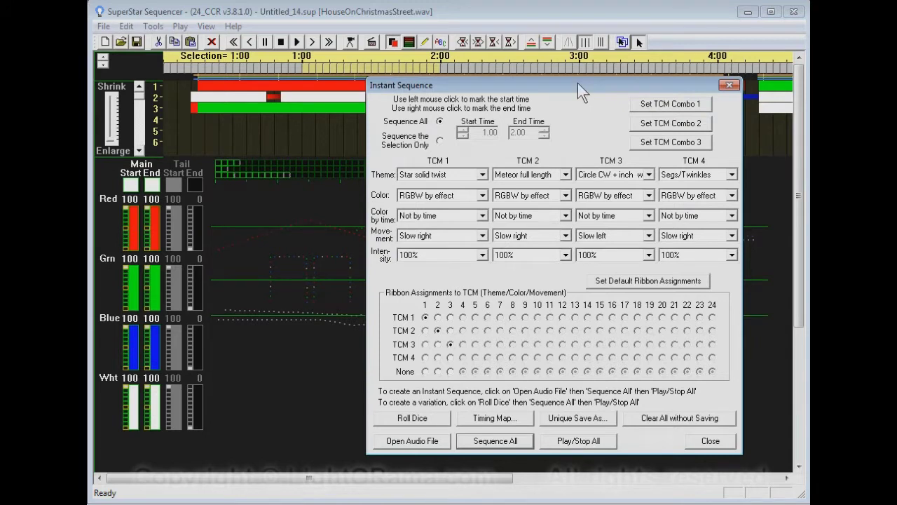
{"action": "left_click_drag", "start_coordinate": [577, 83], "coordinate": [575, 424]}
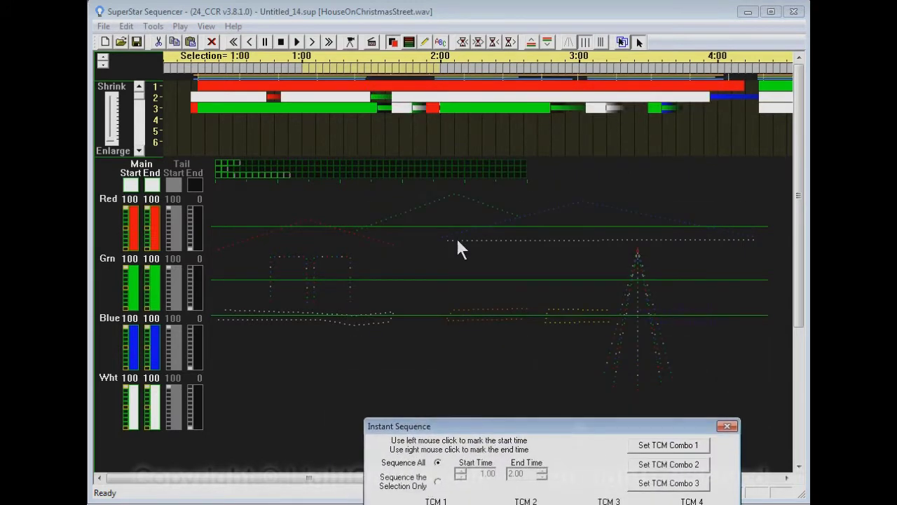
{"action": "left_click", "coordinate": [350, 43]}
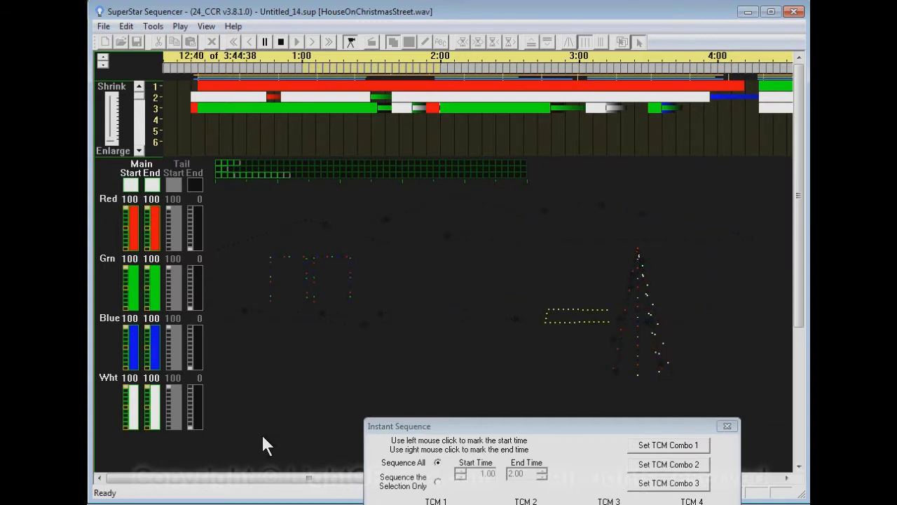
Stop playback, roll new random choices, regenerate the whole-song sequence over the old one, and play it.
{"action": "left_click", "coordinate": [350, 42]}
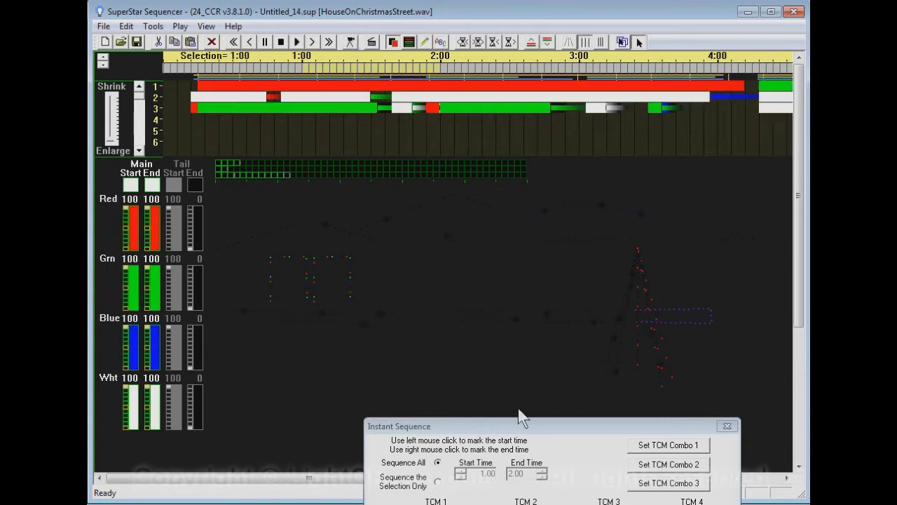
{"action": "left_click_drag", "start_coordinate": [527, 425], "coordinate": [517, 79]}
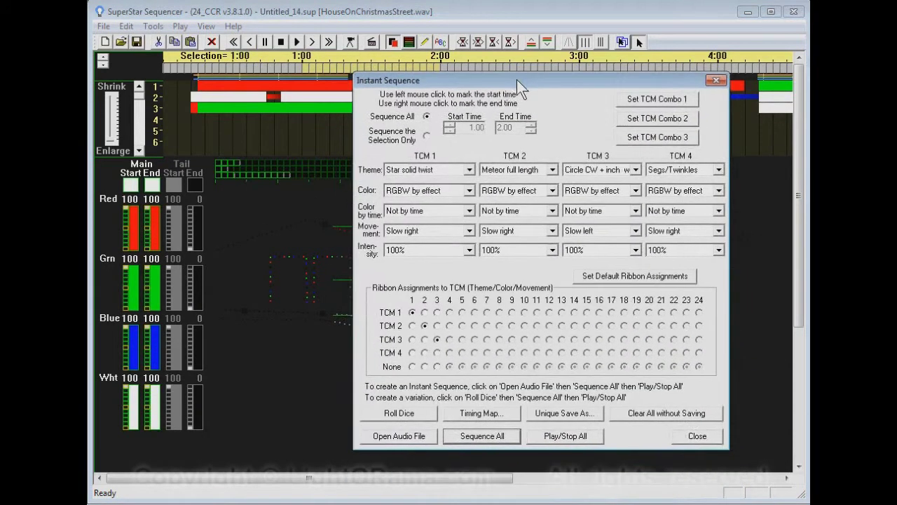
{"action": "left_click", "coordinate": [398, 411]}
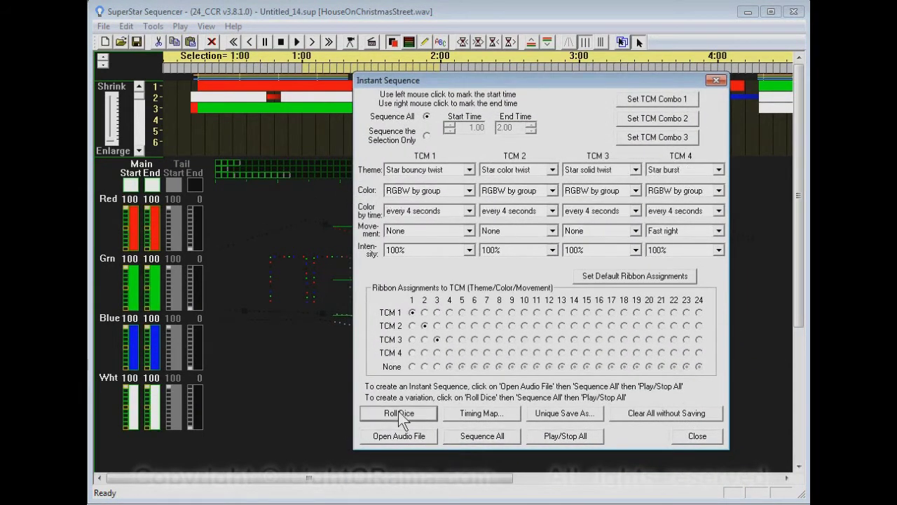
{"action": "left_click", "coordinate": [470, 437]}
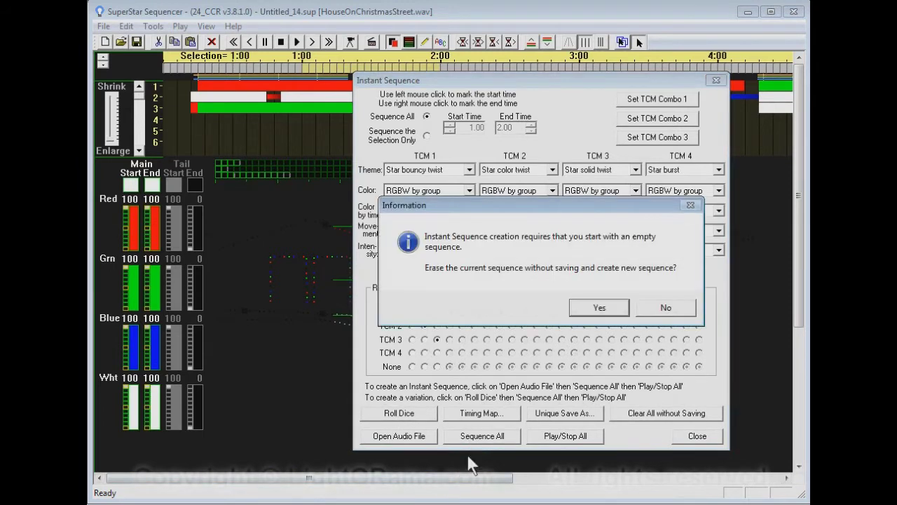
{"action": "left_click", "coordinate": [583, 308]}
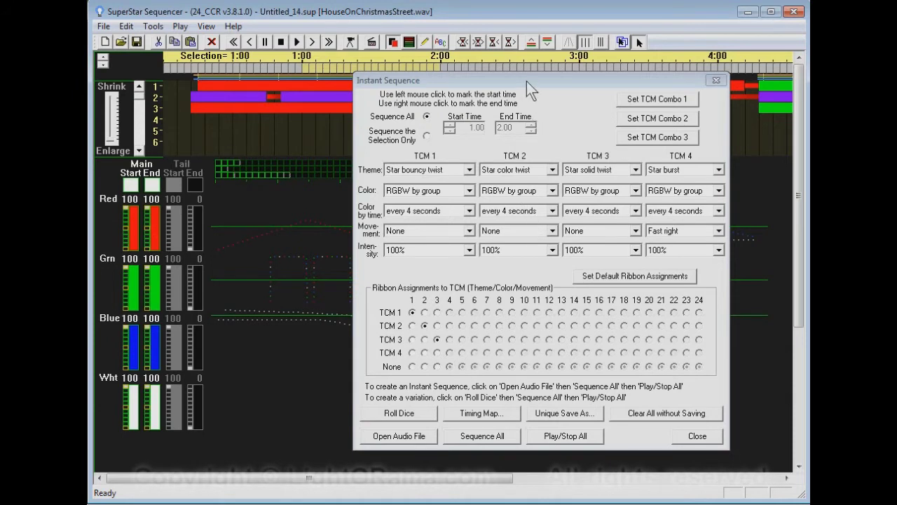
{"action": "left_click_drag", "start_coordinate": [526, 82], "coordinate": [582, 440]}
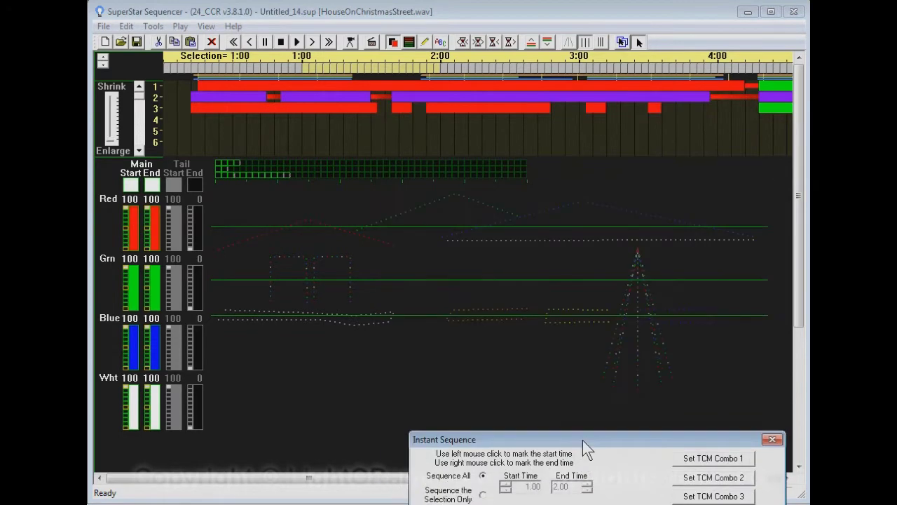
{"action": "left_click", "coordinate": [349, 42]}
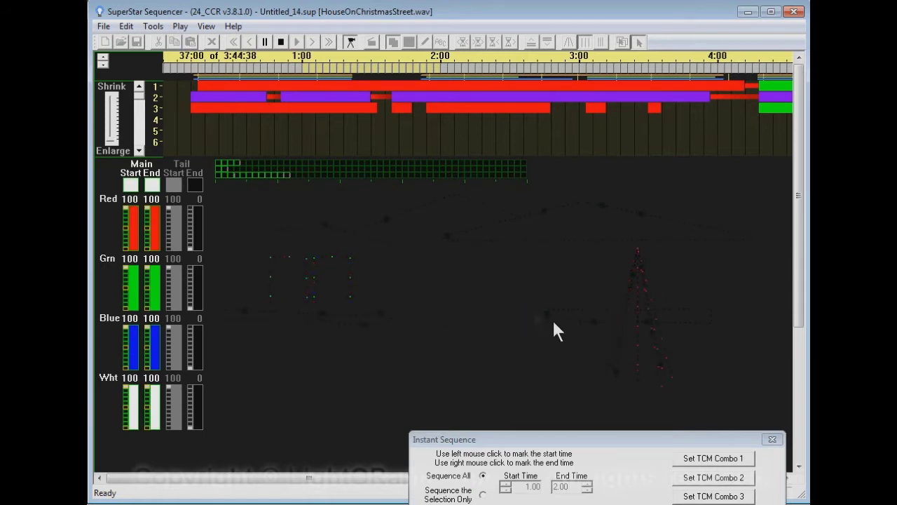
Stop the randomized sequence playback at about 39 seconds into the song.
{"action": "left_click", "coordinate": [350, 41]}
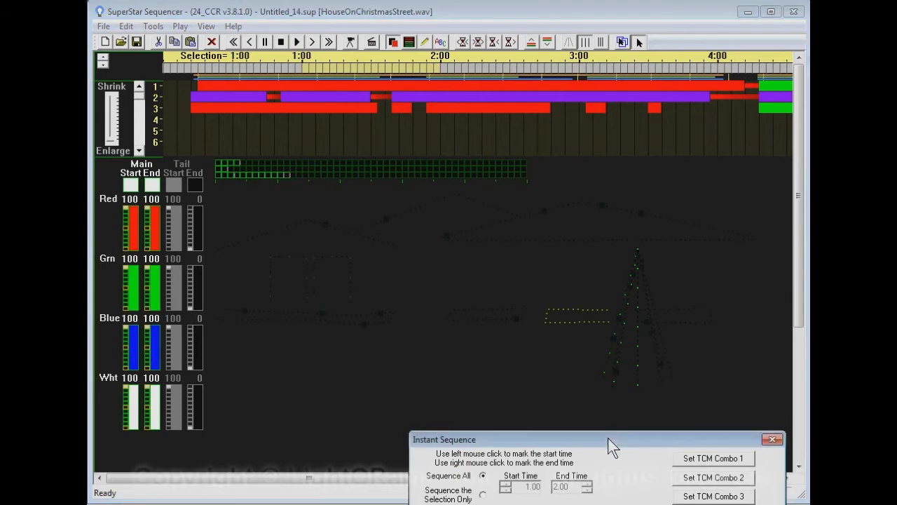
Move the Instant Sequence window aside, test the roofline and door outline channels, then turn them off.
{"action": "left_click_drag", "start_coordinate": [608, 439], "coordinate": [610, 491]}
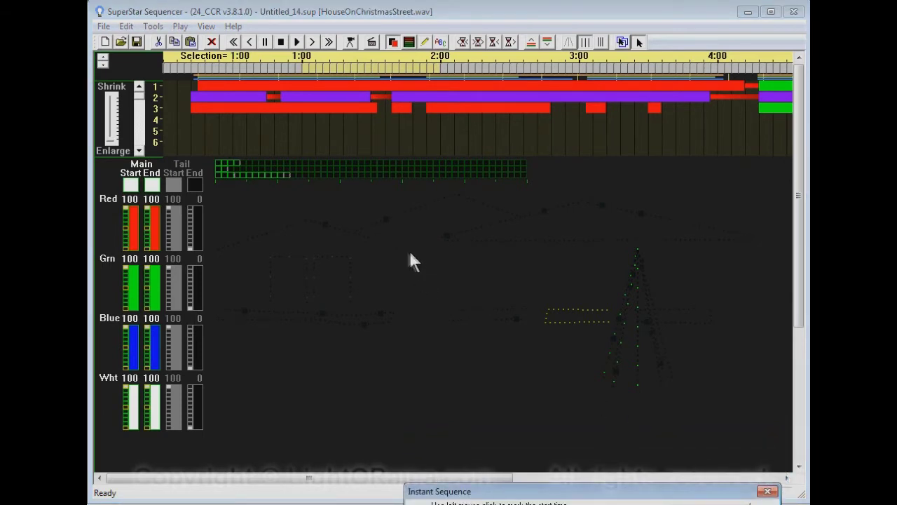
{"action": "left_click", "coordinate": [376, 387]}
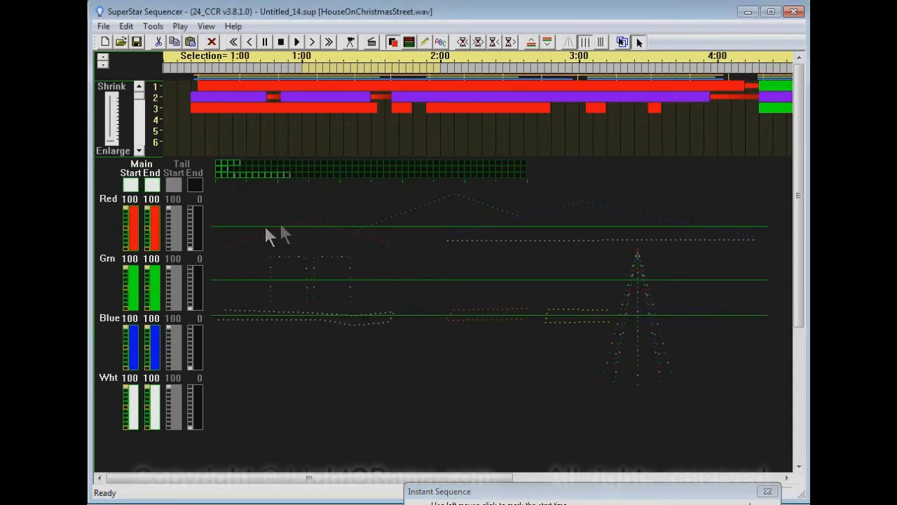
{"action": "left_click", "coordinate": [218, 163]}
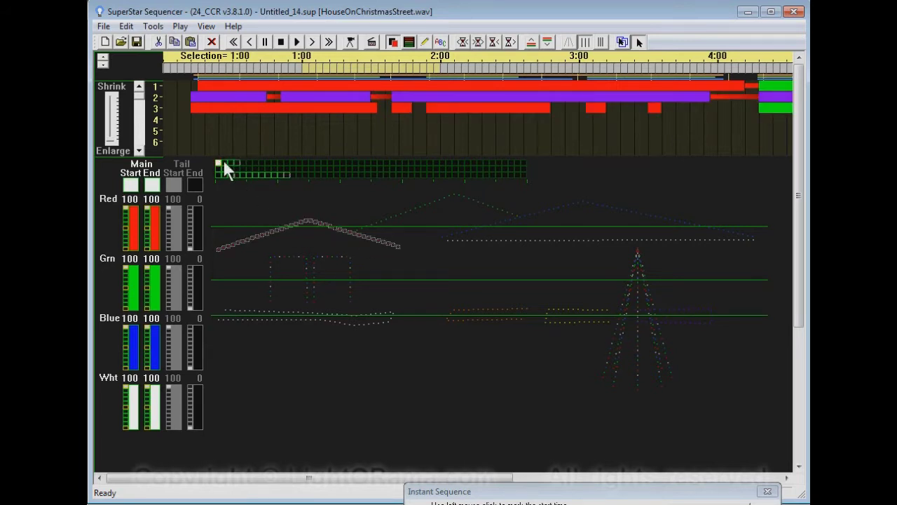
{"action": "left_click", "coordinate": [224, 163]}
{"action": "left_click", "coordinate": [230, 164]}
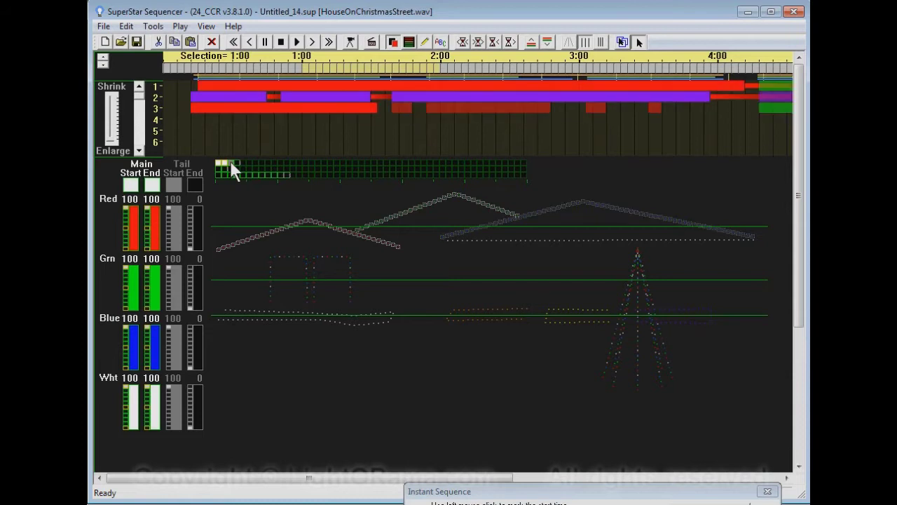
{"action": "left_click", "coordinate": [235, 163]}
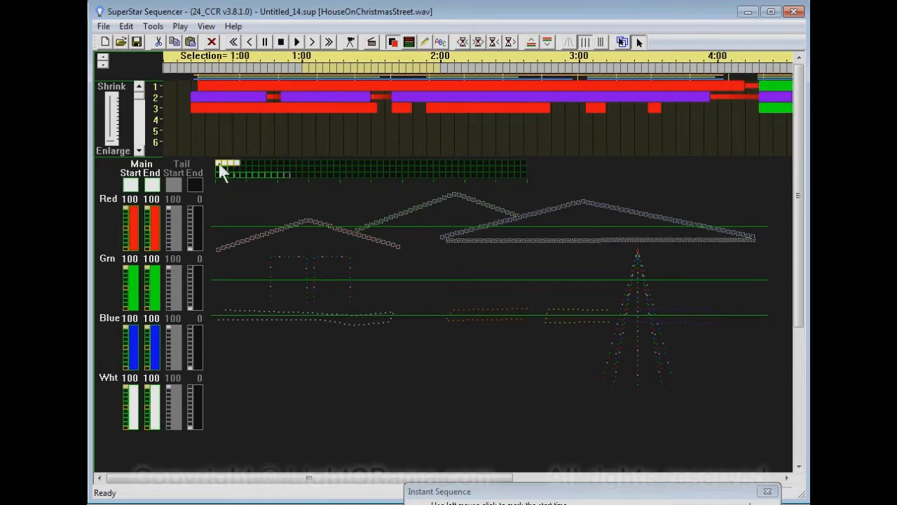
{"action": "left_click", "coordinate": [237, 165]}
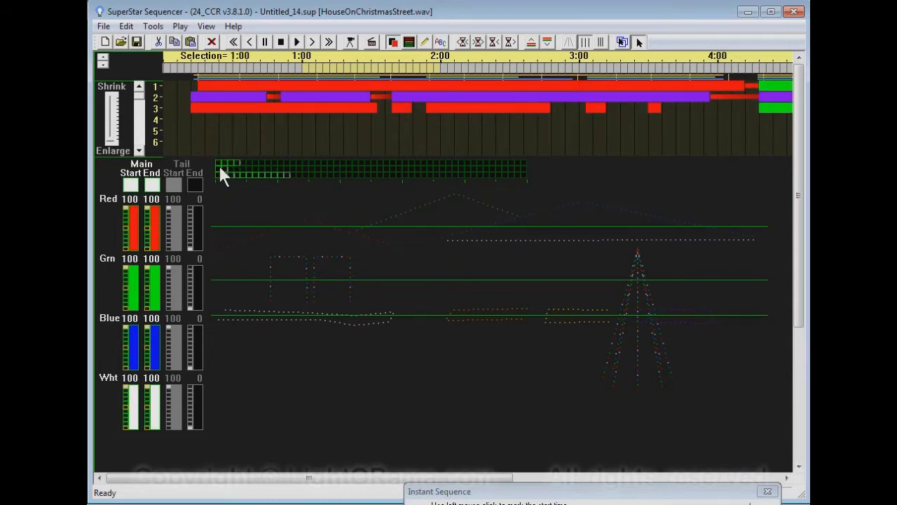
{"action": "left_click", "coordinate": [218, 170]}
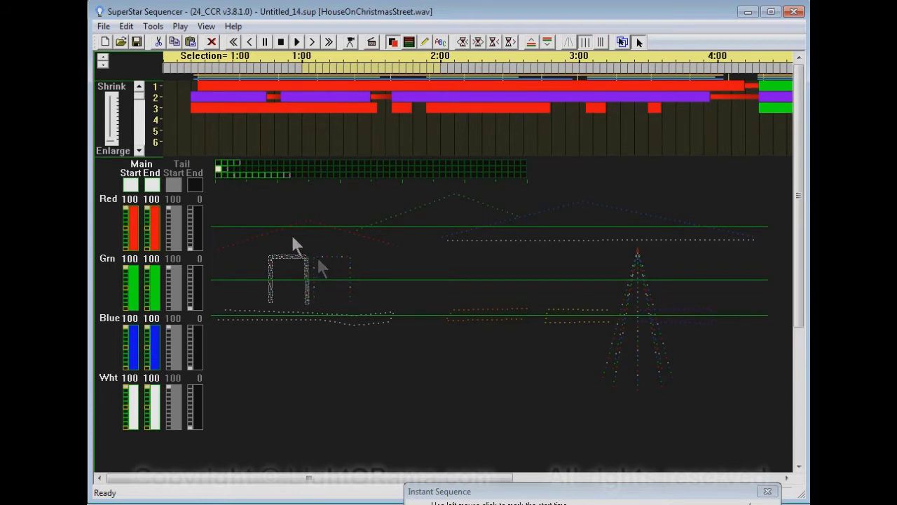
{"action": "left_click", "coordinate": [224, 170]}
{"action": "left_click", "coordinate": [221, 170]}
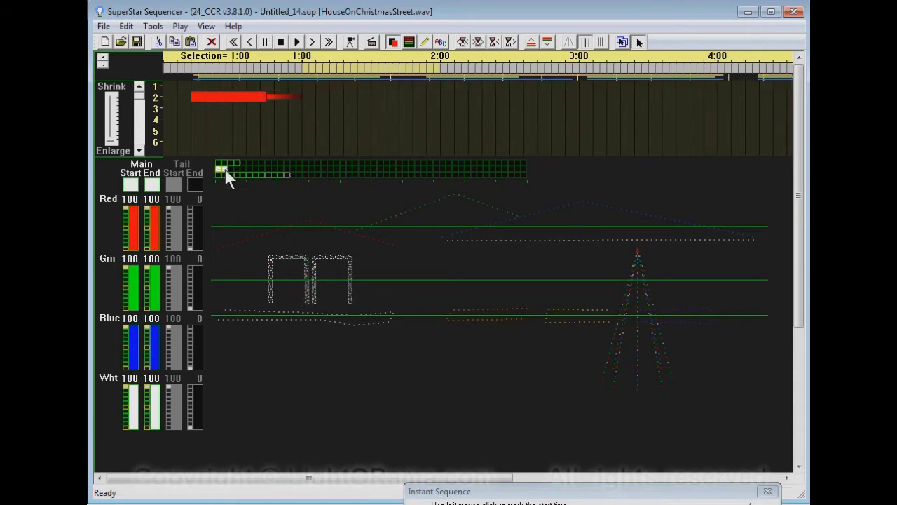
Light the bush and all mega tree strand channels along the grid row.
{"action": "left_click", "coordinate": [217, 174]}
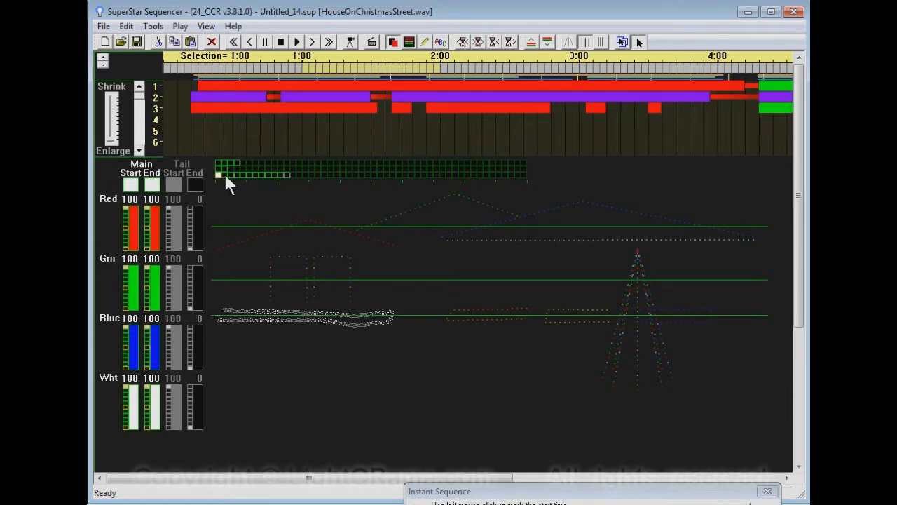
{"action": "left_click", "coordinate": [224, 174]}
{"action": "left_click", "coordinate": [231, 174]}
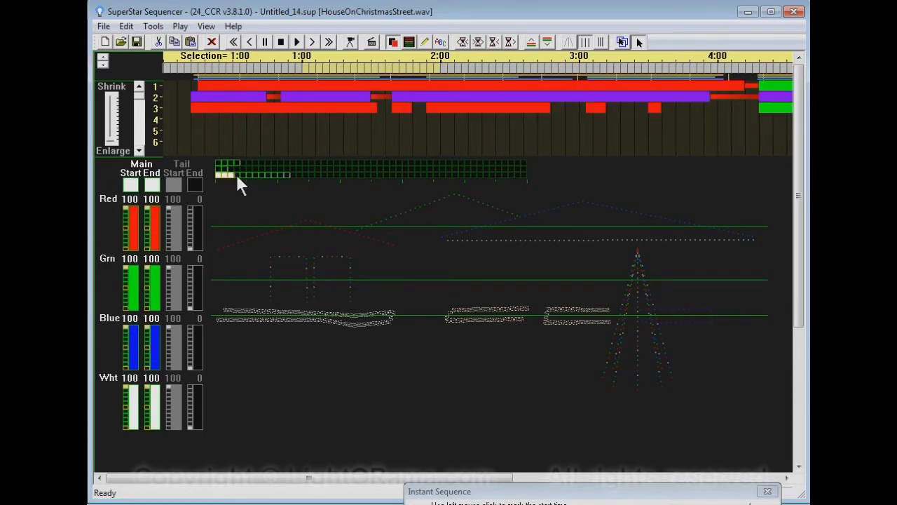
{"action": "left_click", "coordinate": [238, 174]}
{"action": "left_click", "coordinate": [243, 174]}
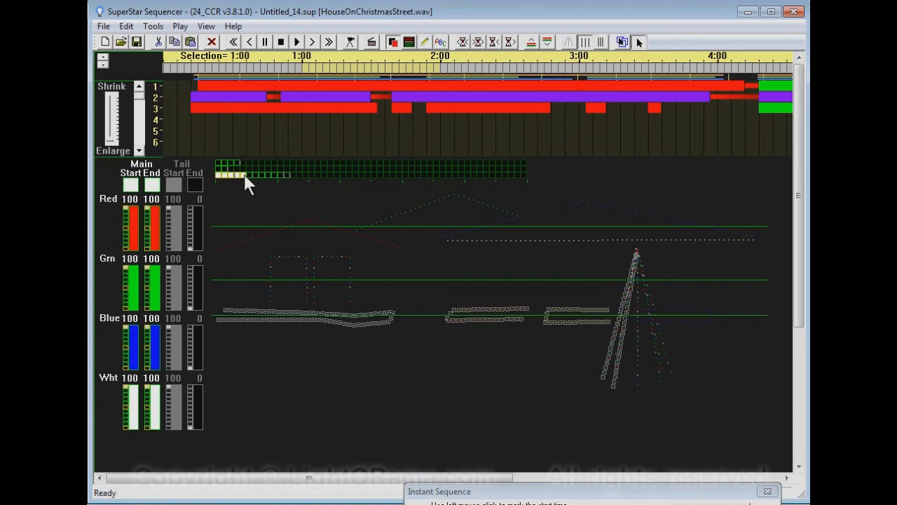
{"action": "left_click", "coordinate": [251, 174]}
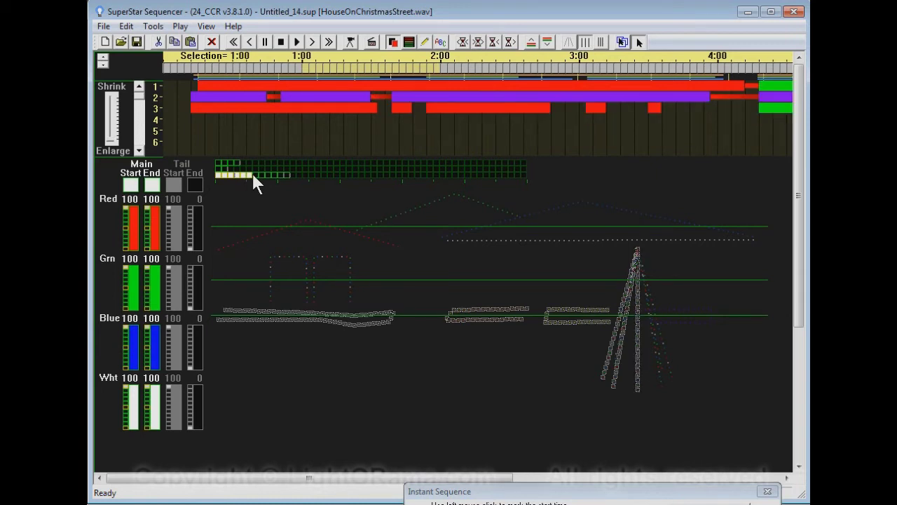
{"action": "left_click", "coordinate": [257, 174]}
{"action": "left_click_drag", "start_coordinate": [264, 175], "coordinate": [287, 176]}
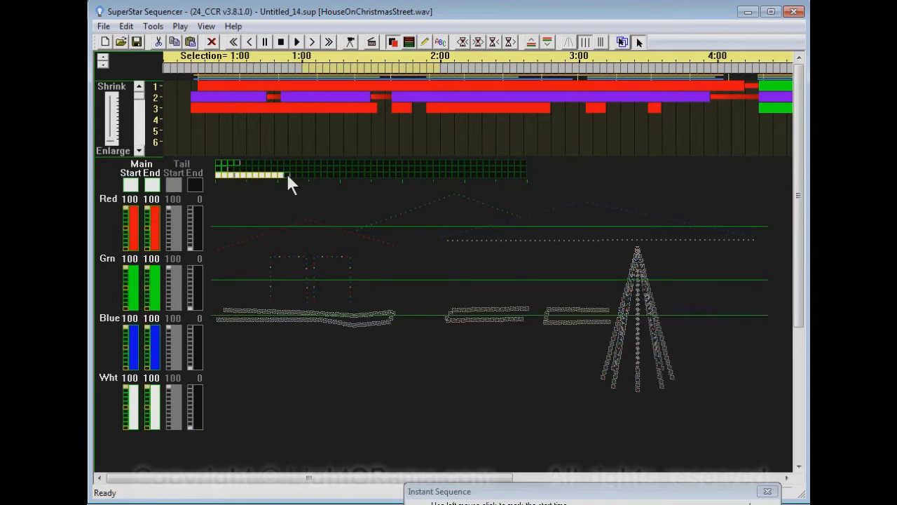
{"action": "left_click", "coordinate": [288, 175]}
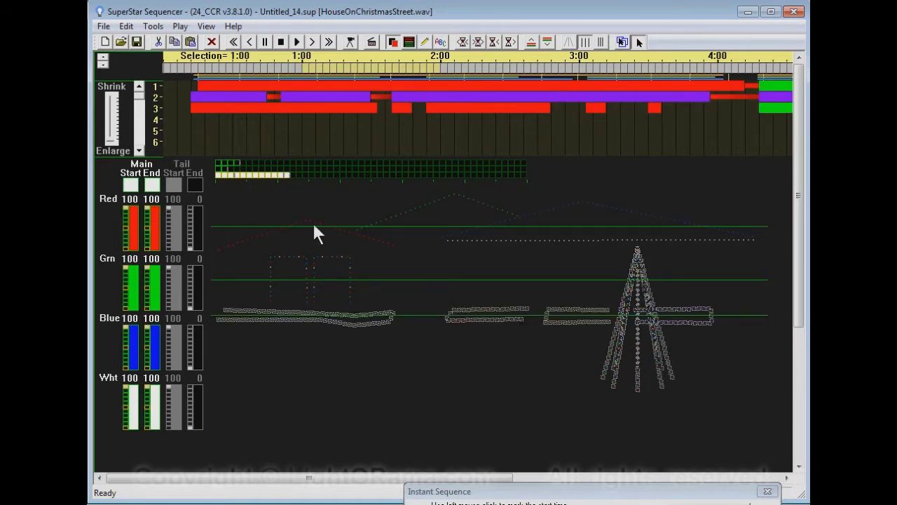
Clear the lit strands and identify the channels of the left roof line and window.
{"action": "left_click", "coordinate": [286, 176]}
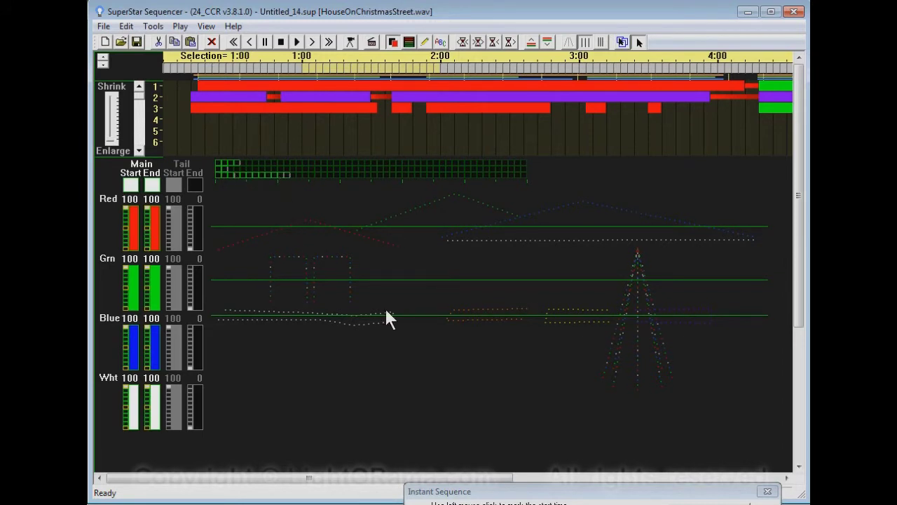
{"action": "left_click", "coordinate": [274, 226]}
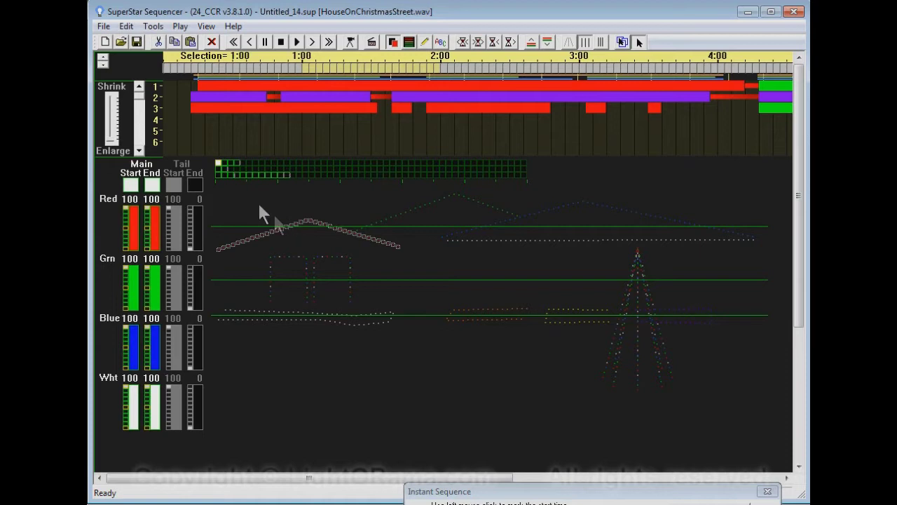
{"action": "left_click", "coordinate": [219, 164]}
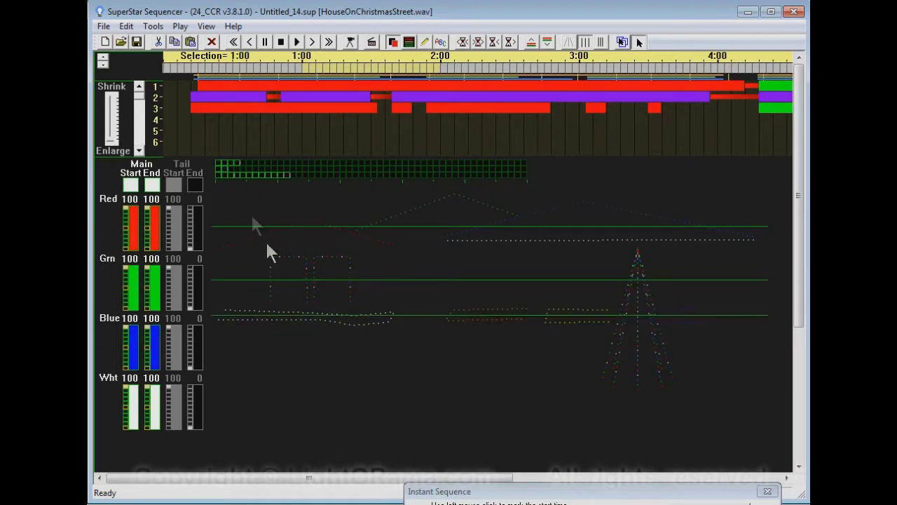
{"action": "left_click", "coordinate": [271, 277]}
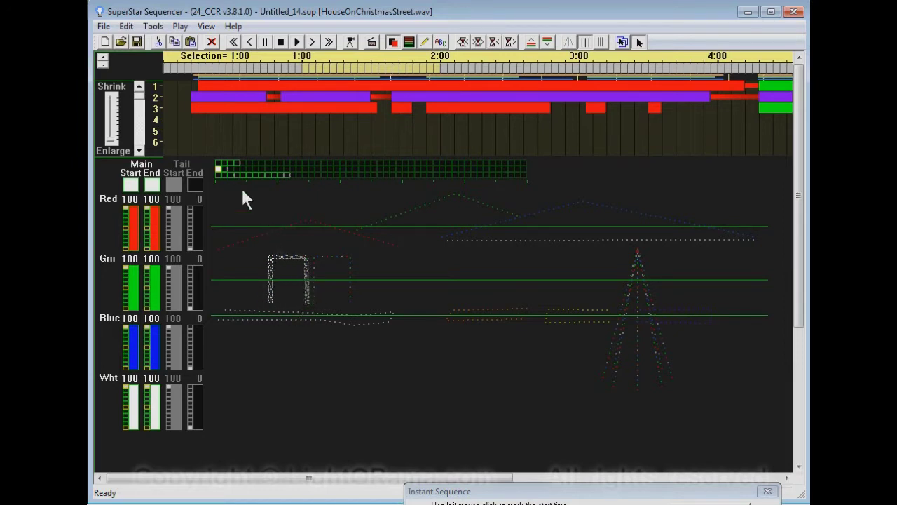
{"action": "left_click", "coordinate": [218, 169]}
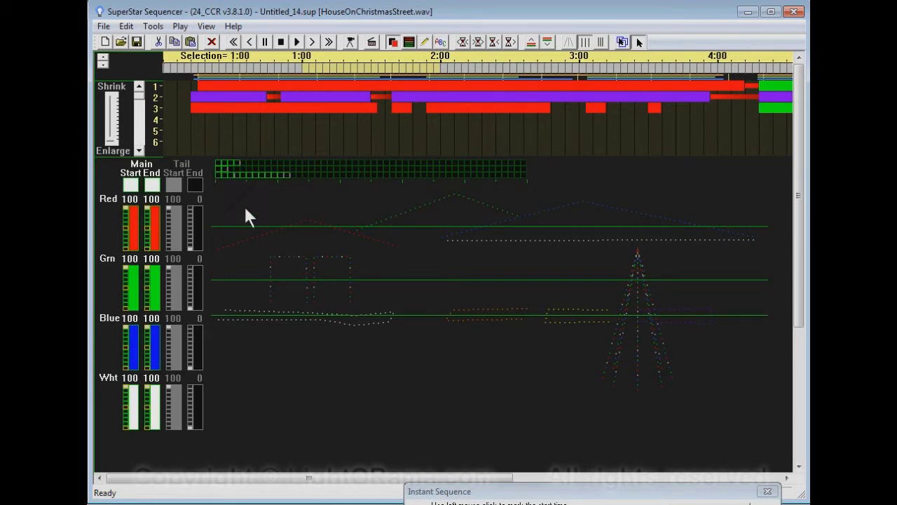
{"action": "left_click", "coordinate": [271, 277]}
{"action": "left_click", "coordinate": [222, 265]}
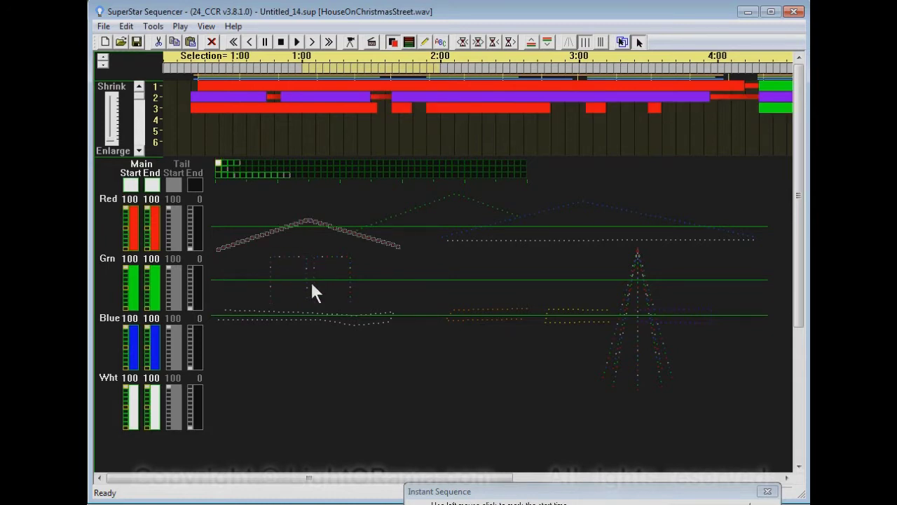
{"action": "left_click", "coordinate": [313, 315]}
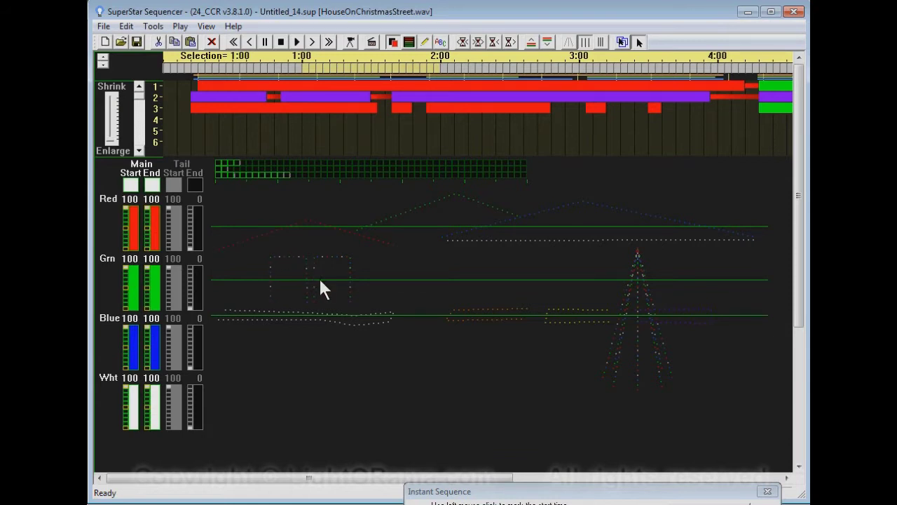
Identify the channels of the tree's left, centre and diagonal strands, then minimize the sequencer.
{"action": "left_click", "coordinate": [617, 362]}
{"action": "left_click", "coordinate": [636, 364]}
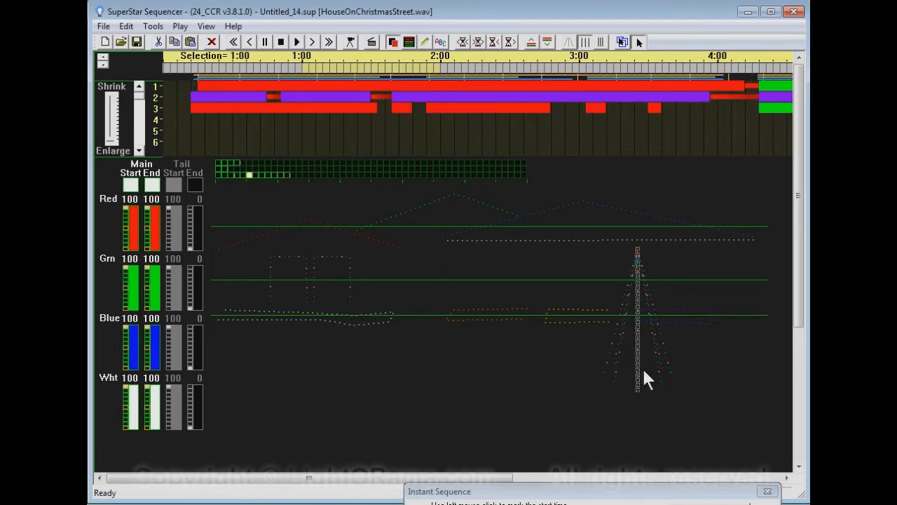
{"action": "left_click", "coordinate": [650, 369]}
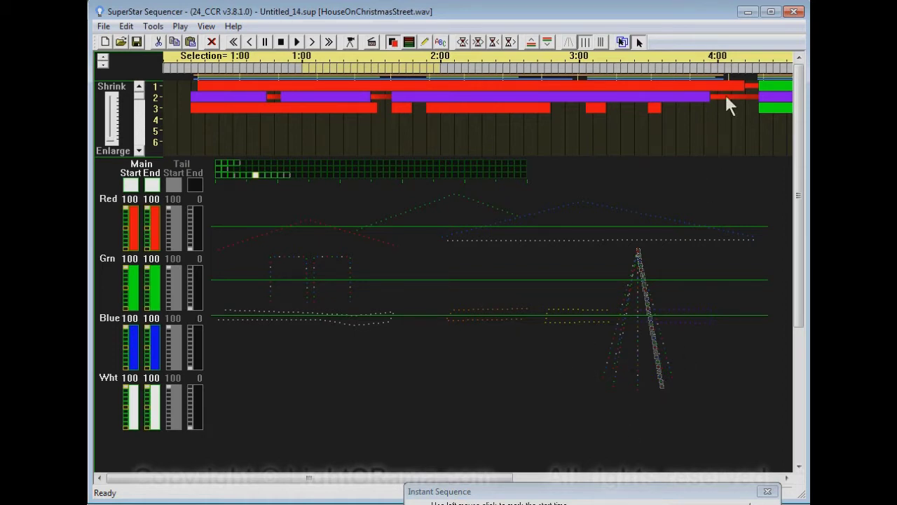
{"action": "left_click", "coordinate": [748, 12]}
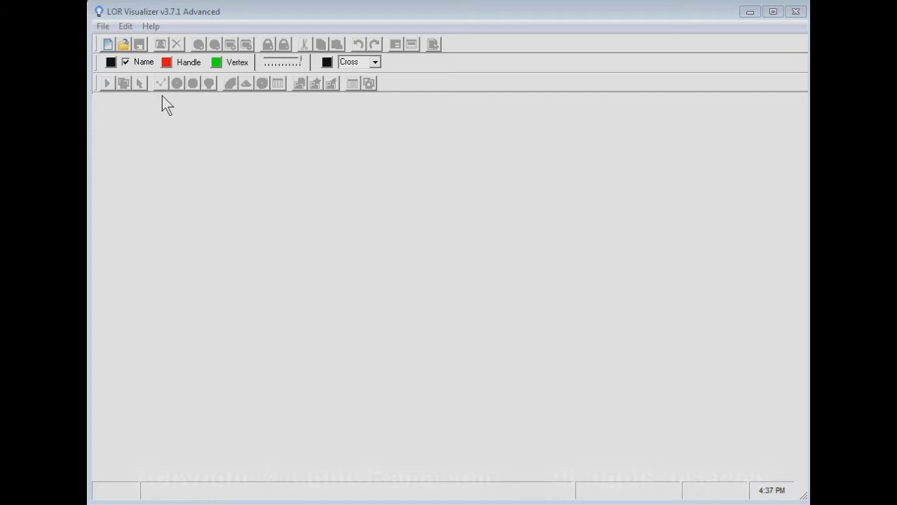
Open LightStrings.lee from the Samples folder in LOR Visualizer.
{"action": "left_click", "coordinate": [102, 28]}
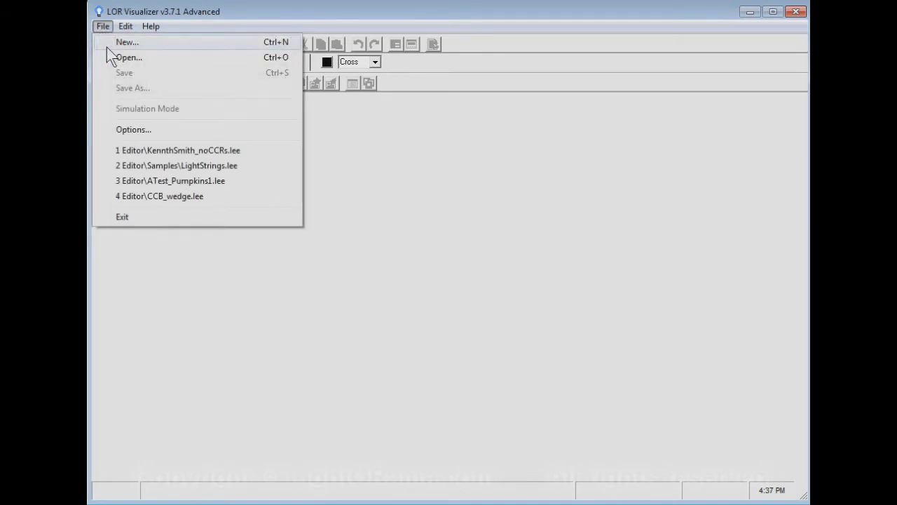
{"action": "left_click", "coordinate": [129, 59]}
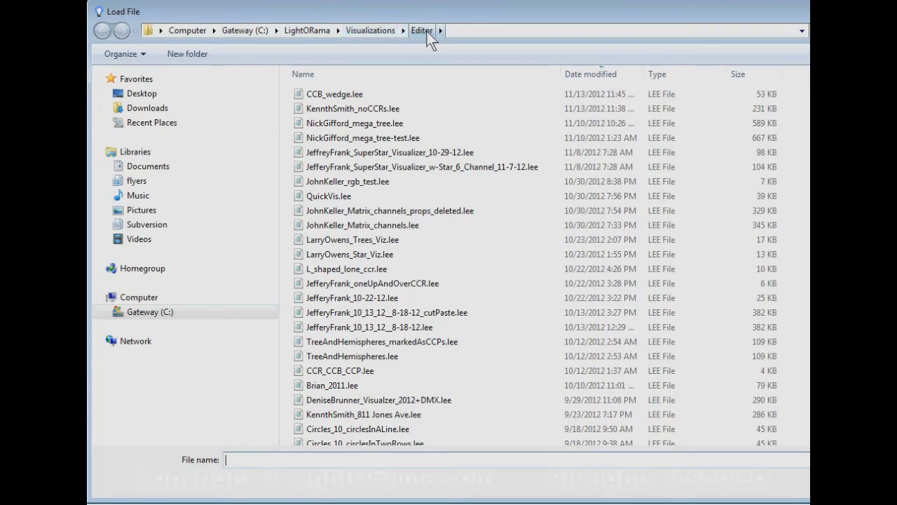
{"action": "scroll", "coordinate": [448, 343], "scroll_direction": "down", "scroll_amount": 15}
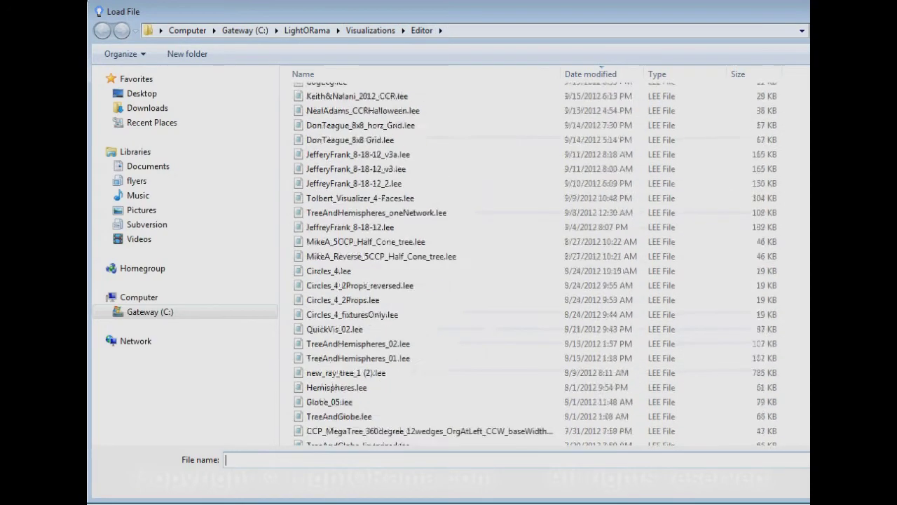
{"action": "double_click", "coordinate": [309, 424]}
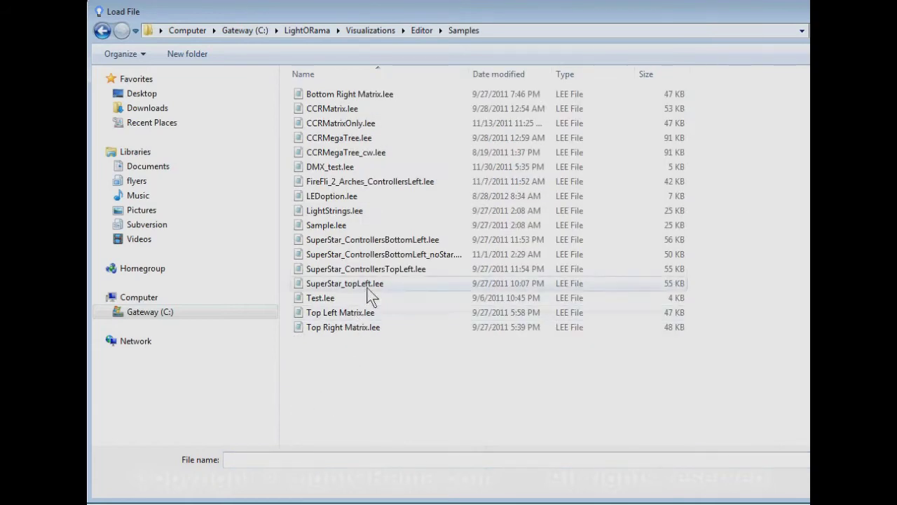
{"action": "left_click", "coordinate": [324, 211]}
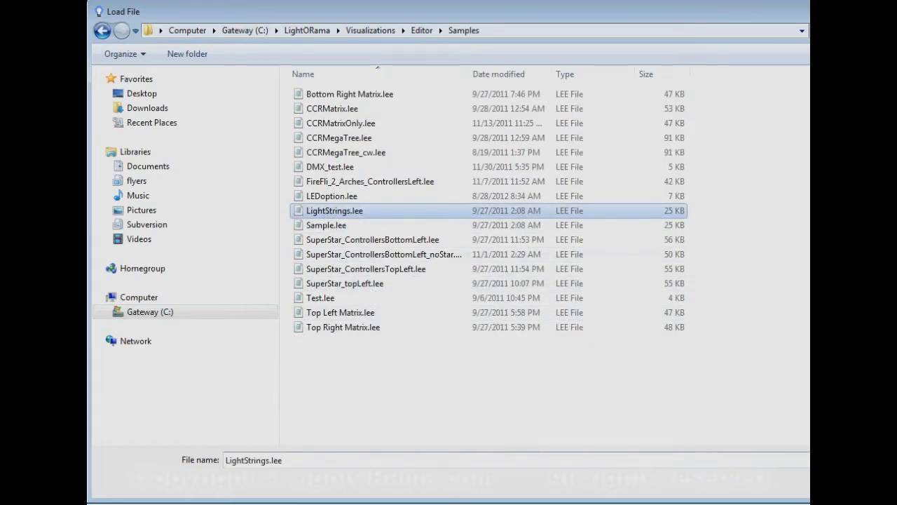
{"action": "key", "text": "Return"}
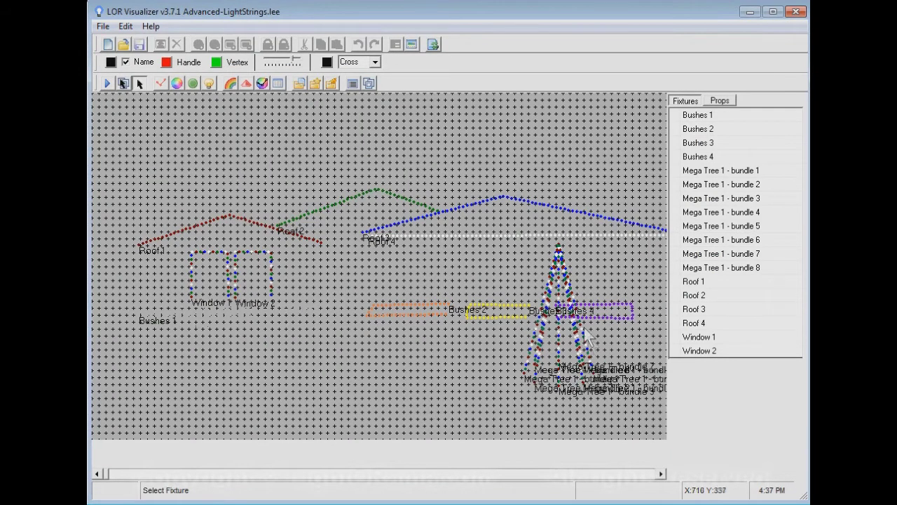
{"action": "mouse_move", "coordinate": [563, 310]}
{"action": "double_click", "coordinate": [700, 129]}
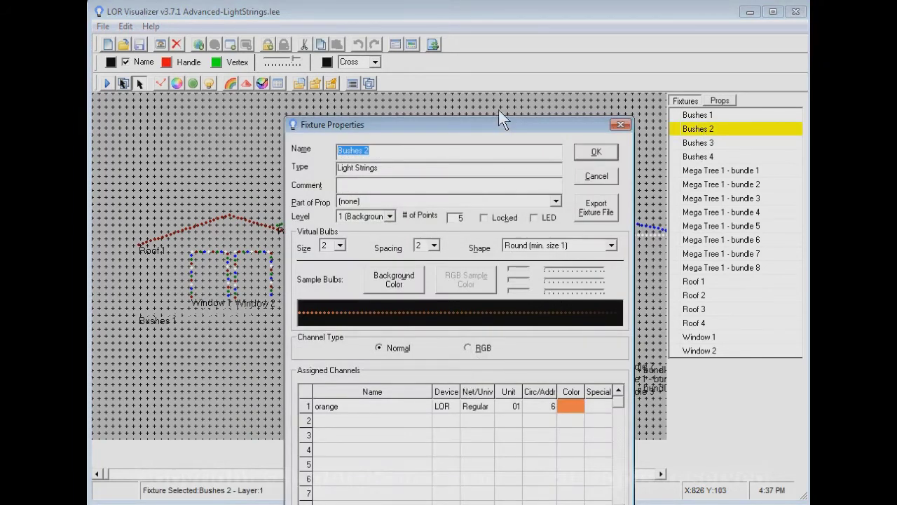
{"action": "left_click_drag", "start_coordinate": [491, 123], "coordinate": [468, 39]}
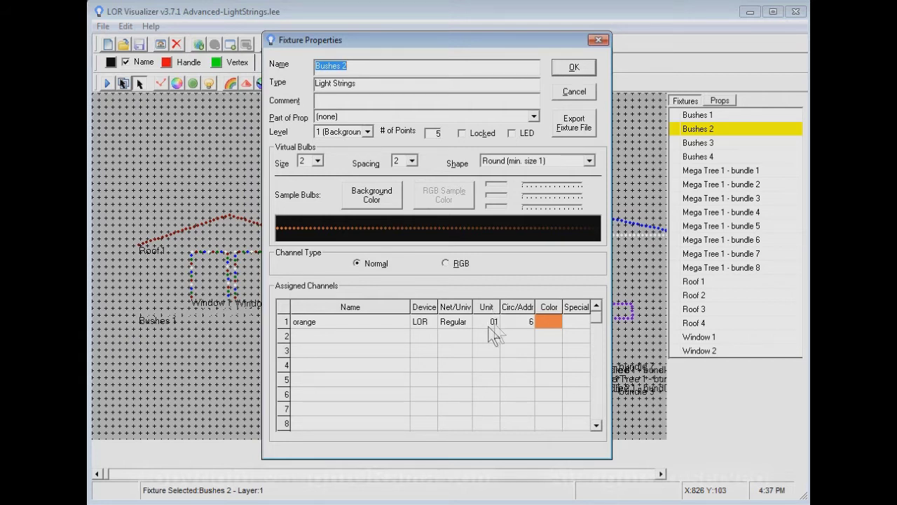
{"action": "left_click", "coordinate": [525, 321]}
{"action": "type", "text": "6"}
{"action": "left_click", "coordinate": [574, 91]}
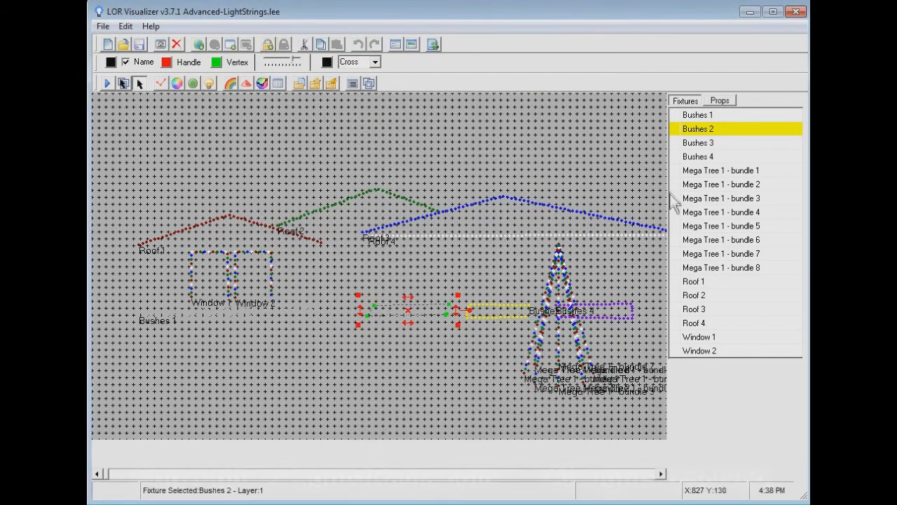
{"action": "double_click", "coordinate": [698, 145]}
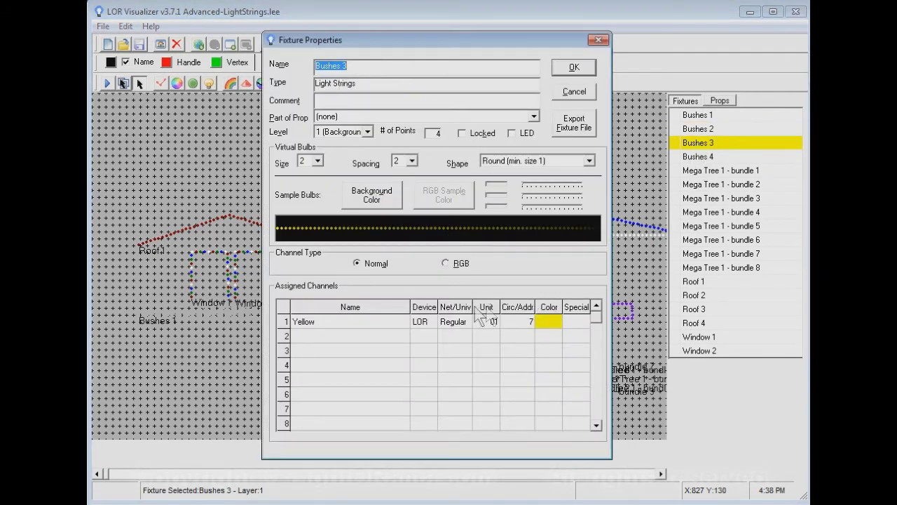
{"action": "left_click", "coordinate": [573, 91]}
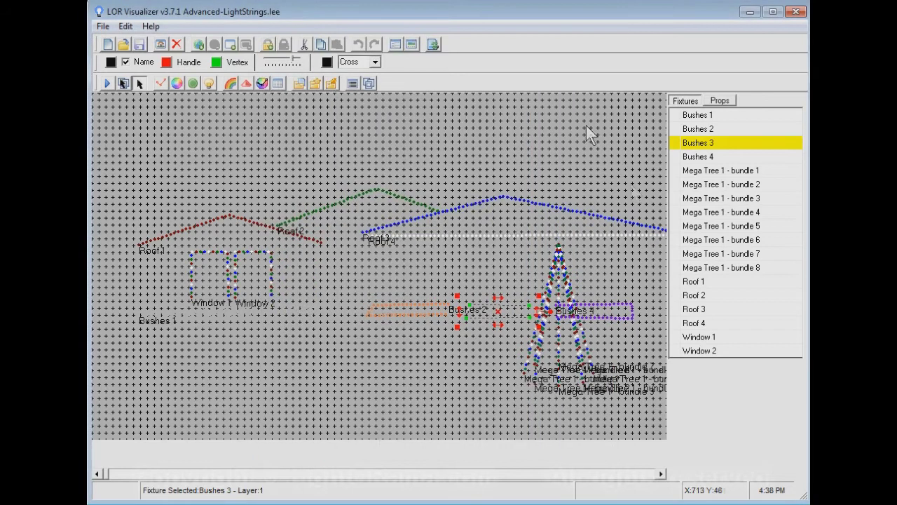
{"action": "double_click", "coordinate": [706, 339]}
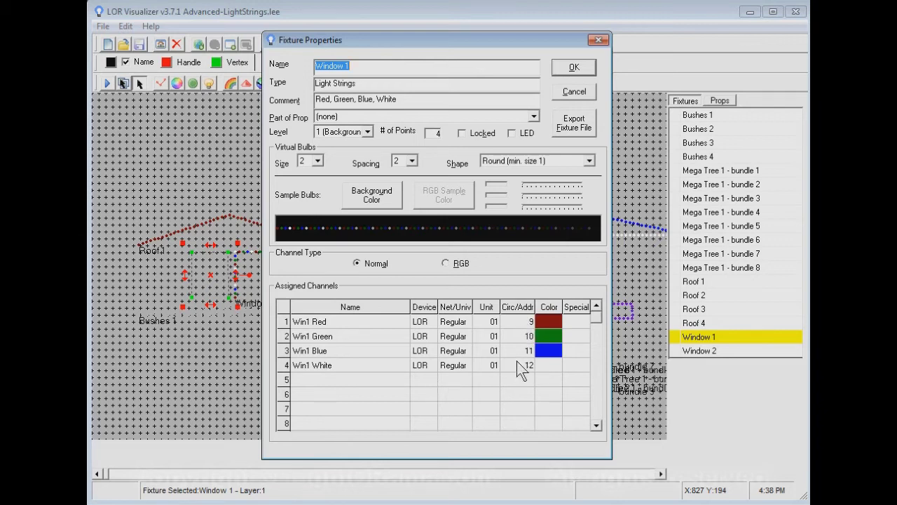
{"action": "left_click", "coordinate": [576, 93]}
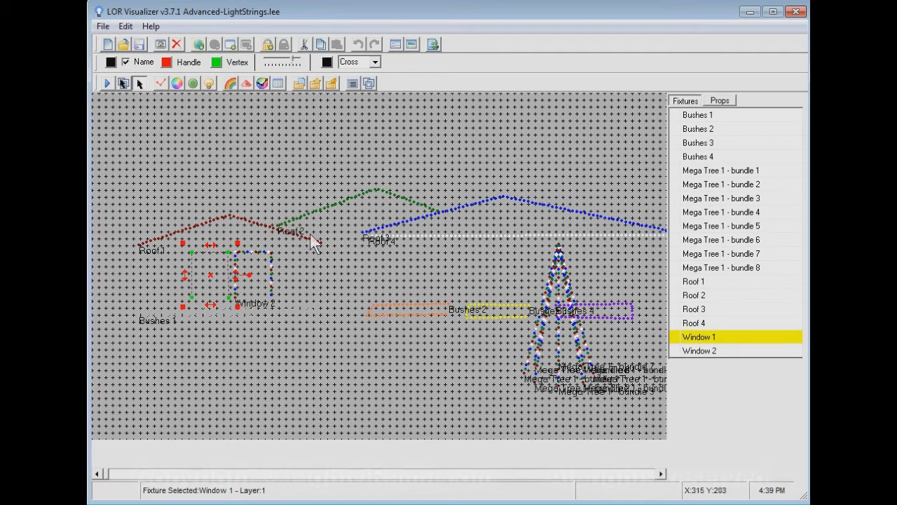
Open the house layout file ending in _noCCRs.lee from the Editor folder.
{"action": "left_click", "coordinate": [102, 28]}
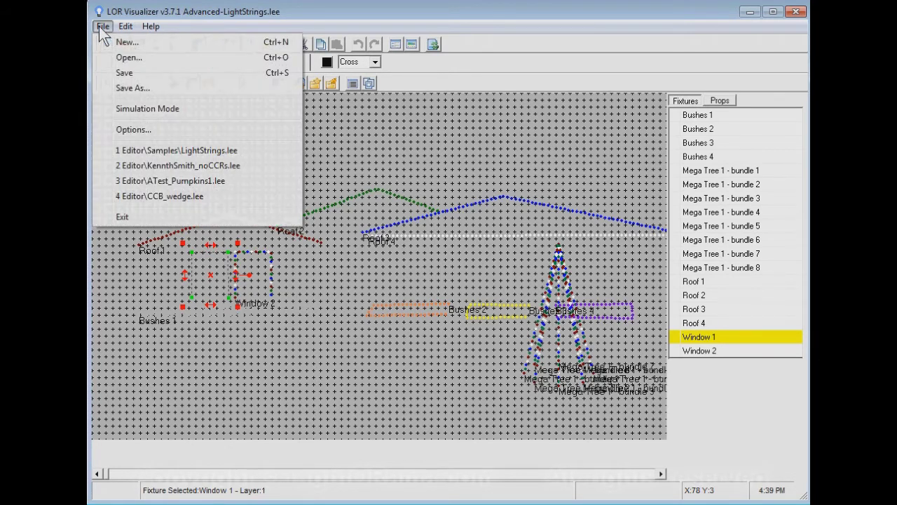
{"action": "left_click", "coordinate": [126, 58]}
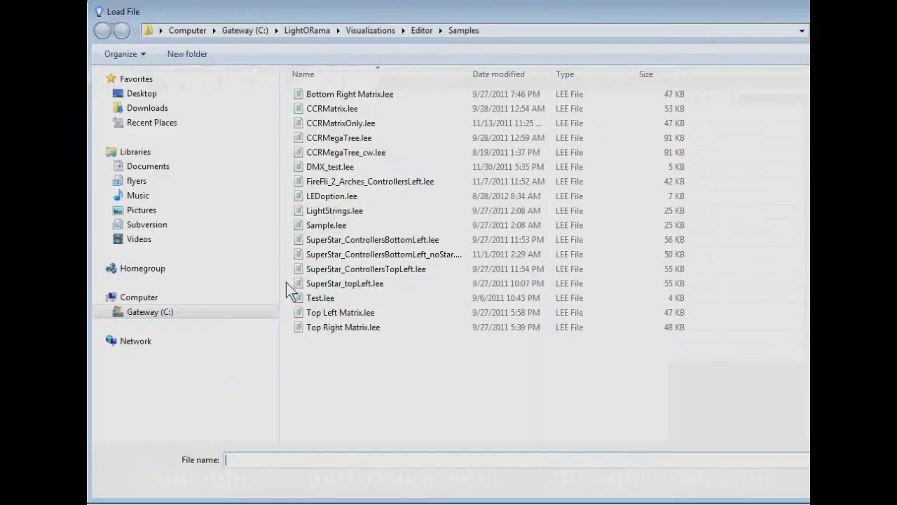
{"action": "left_click", "coordinate": [420, 31]}
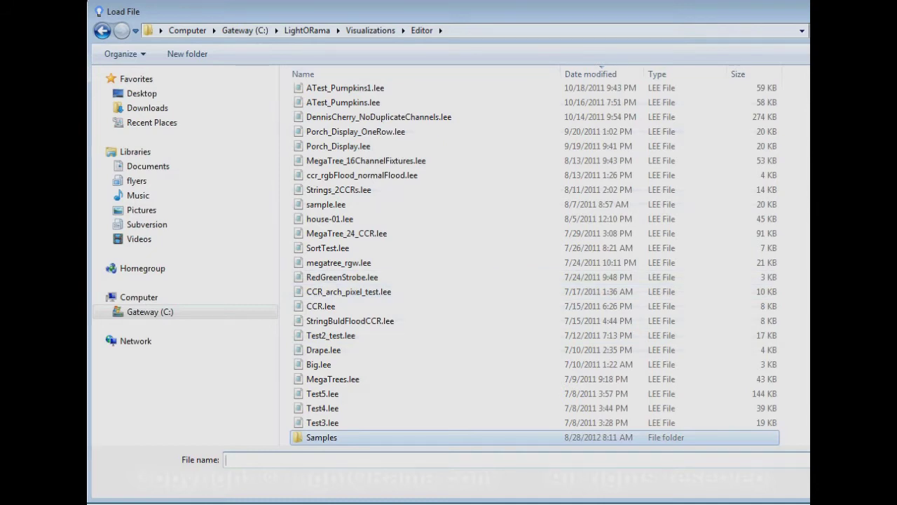
{"action": "scroll", "coordinate": [536, 263], "scroll_direction": "up", "scroll_amount": 15}
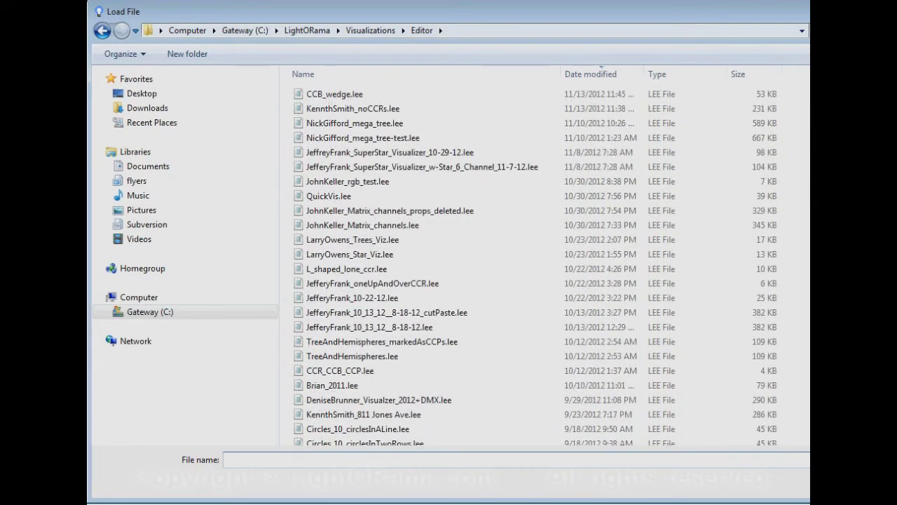
{"action": "left_click", "coordinate": [352, 109]}
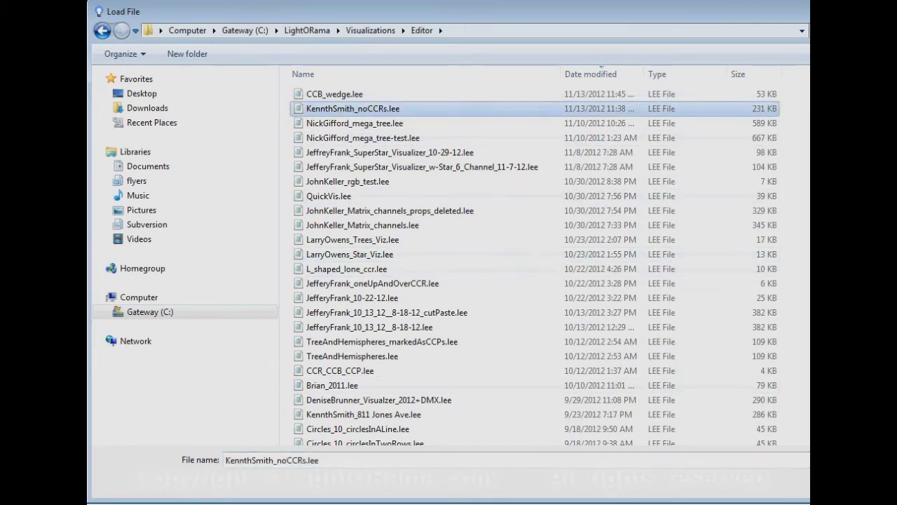
{"action": "key", "text": "Return"}
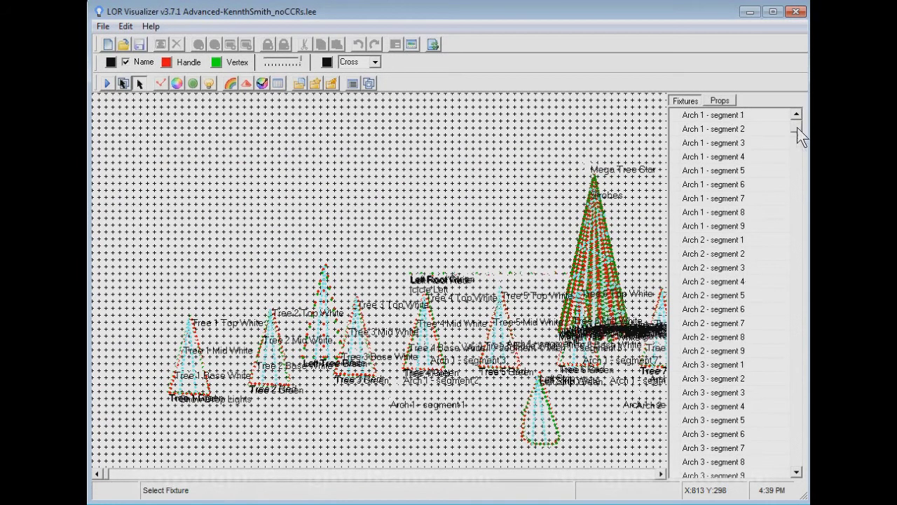
{"action": "left_click_drag", "start_coordinate": [798, 128], "coordinate": [799, 253]}
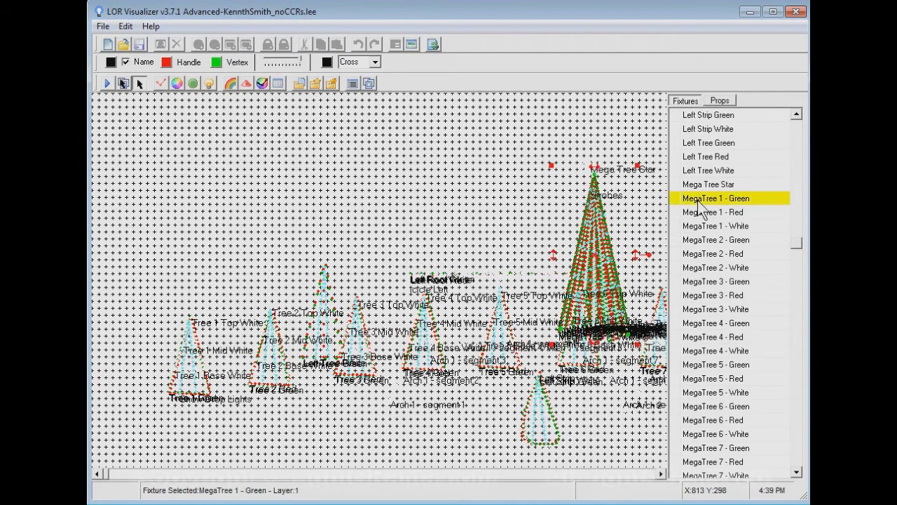
{"action": "double_click", "coordinate": [701, 200]}
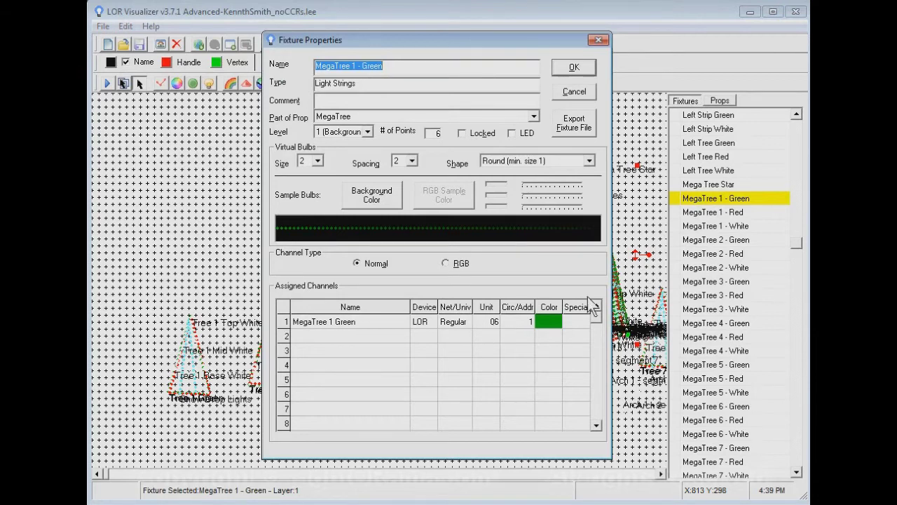
{"action": "left_click", "coordinate": [576, 93]}
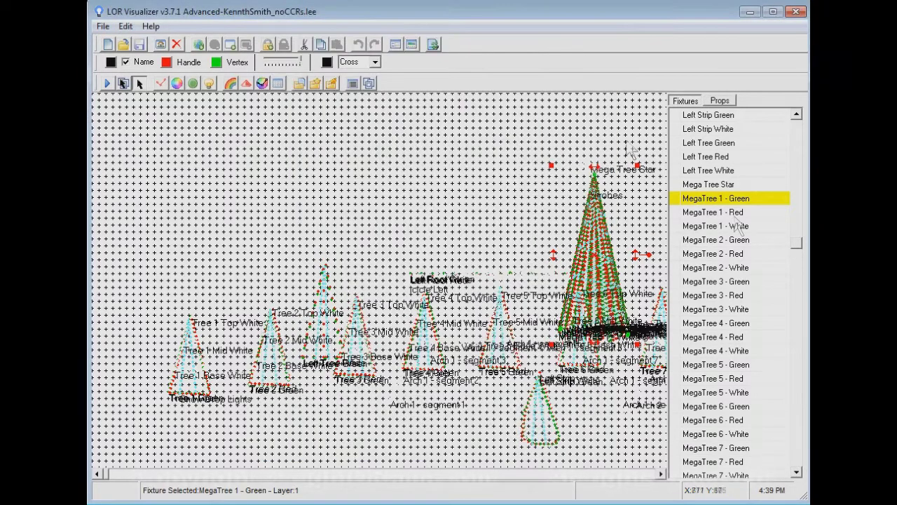
{"action": "mouse_move", "coordinate": [797, 244]}
{"action": "left_mouse_down"}
{"action": "mouse_move", "coordinate": [797, 314]}
{"action": "mouse_move", "coordinate": [795, 242]}
{"action": "left_mouse_up"}
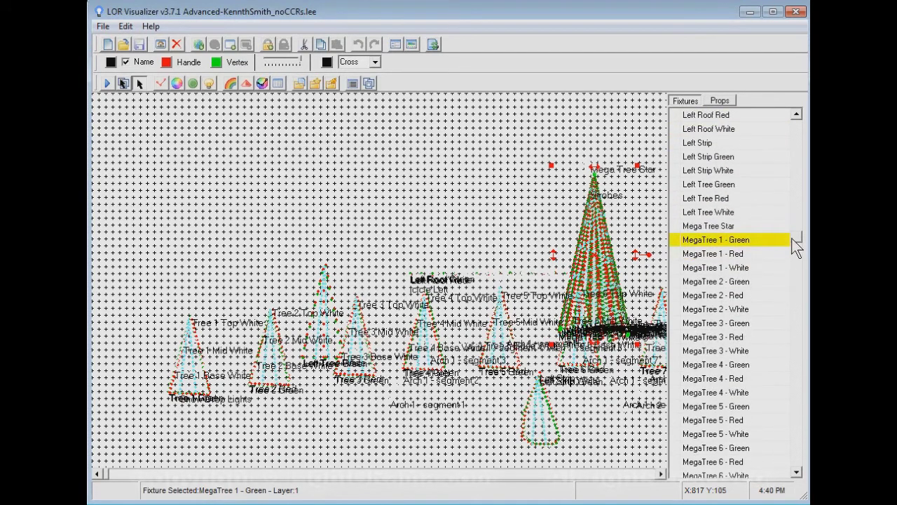
{"action": "double_click", "coordinate": [721, 253]}
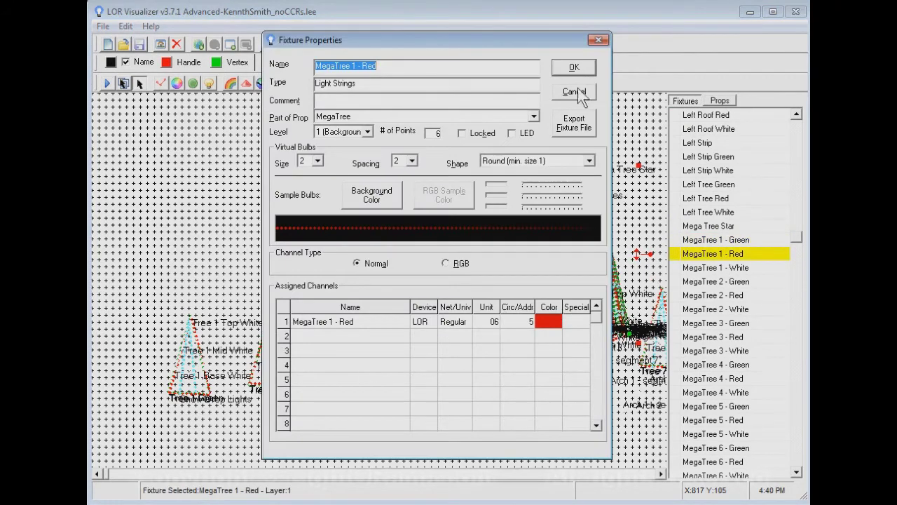
{"action": "left_click", "coordinate": [575, 92]}
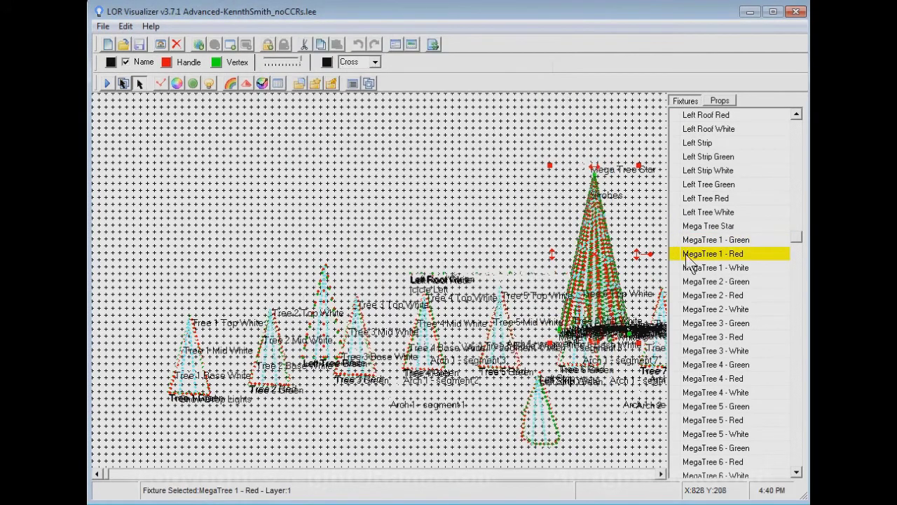
{"action": "double_click", "coordinate": [722, 271]}
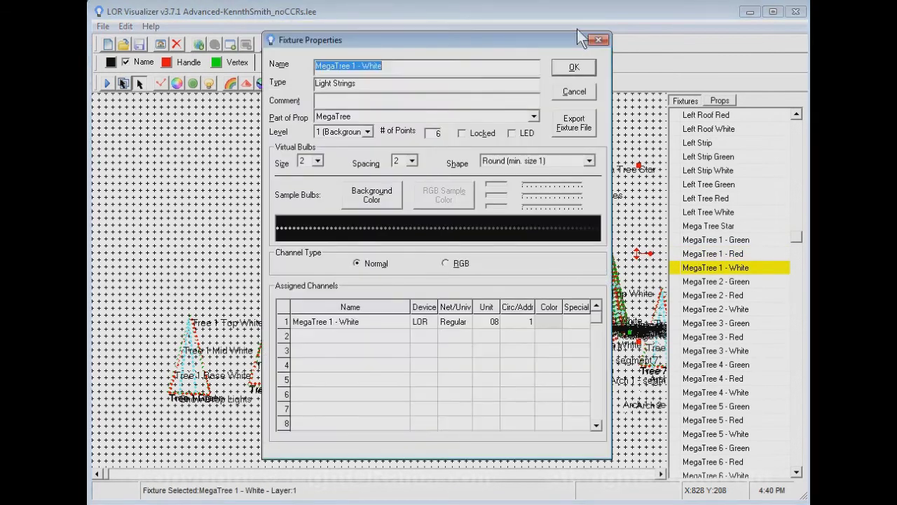
{"action": "left_click", "coordinate": [575, 93]}
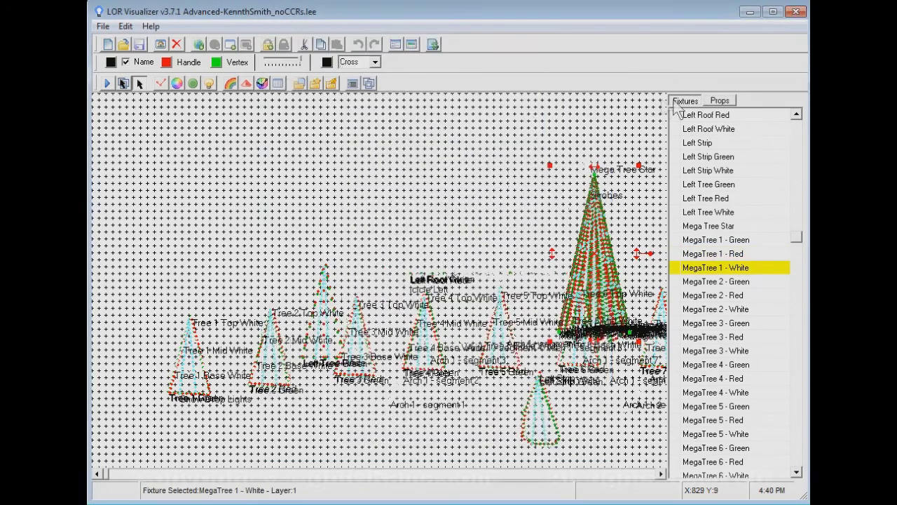
{"action": "left_click", "coordinate": [720, 101]}
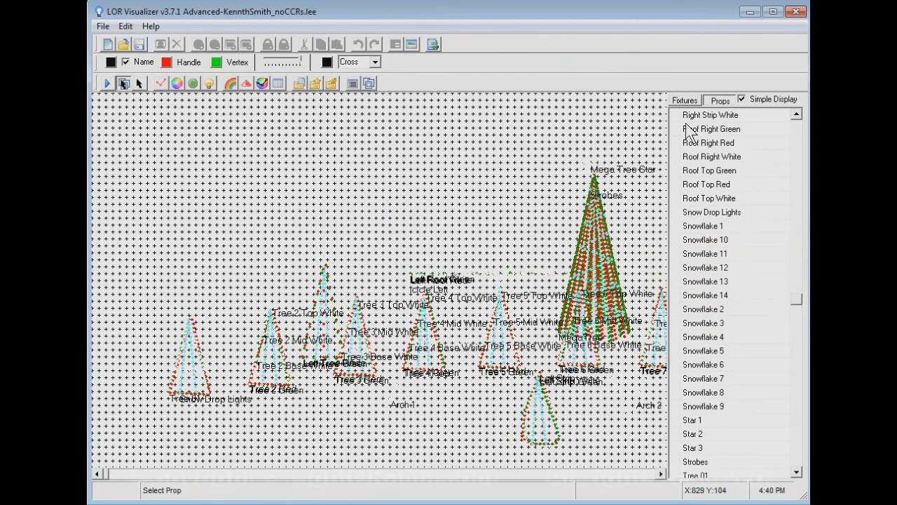
{"action": "left_click", "coordinate": [684, 101]}
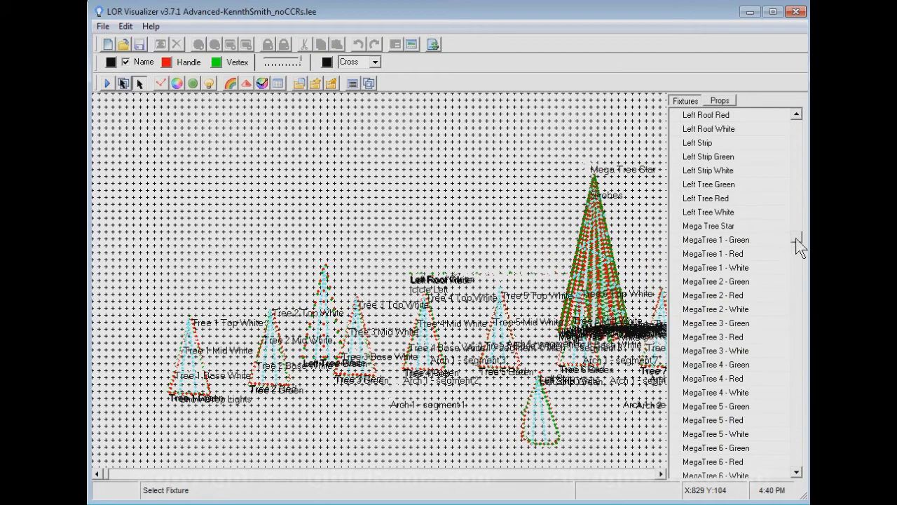
{"action": "left_click_drag", "start_coordinate": [798, 245], "coordinate": [794, 184]}
{"action": "left_click", "coordinate": [194, 378]}
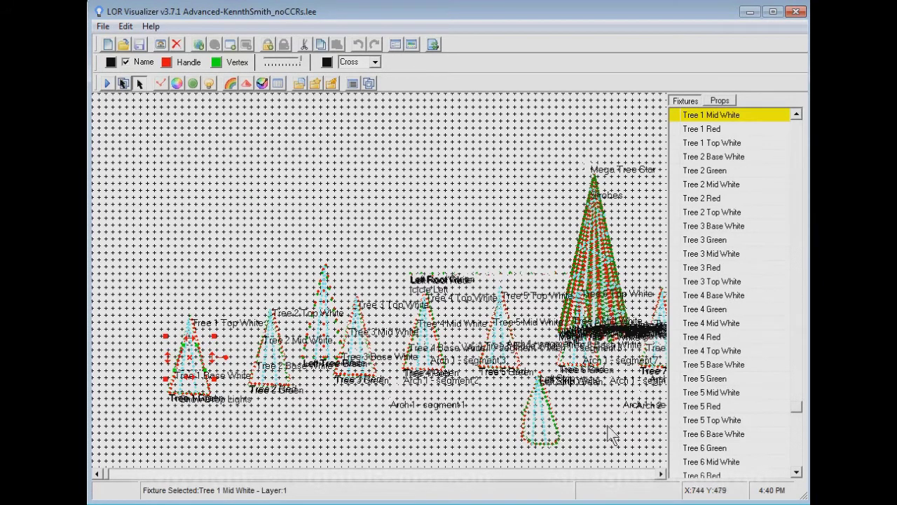
{"action": "left_click", "coordinate": [797, 116]}
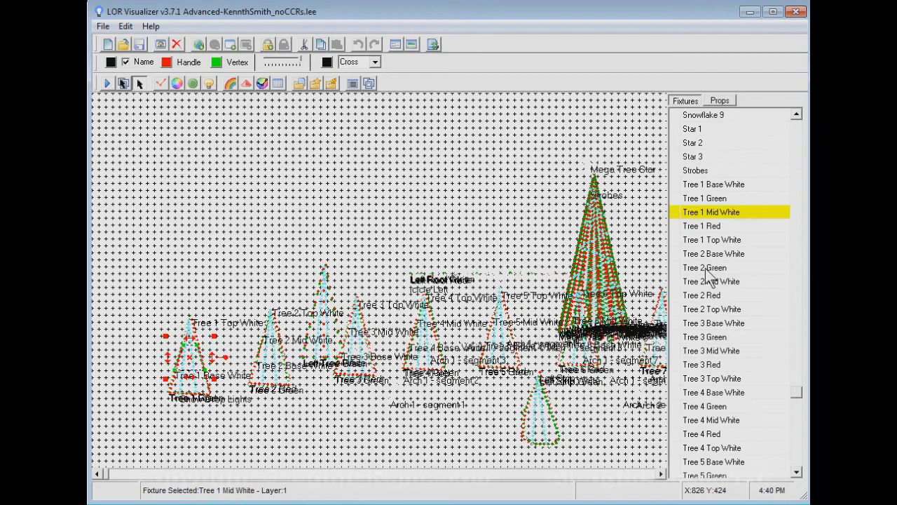
{"action": "double_click", "coordinate": [706, 200]}
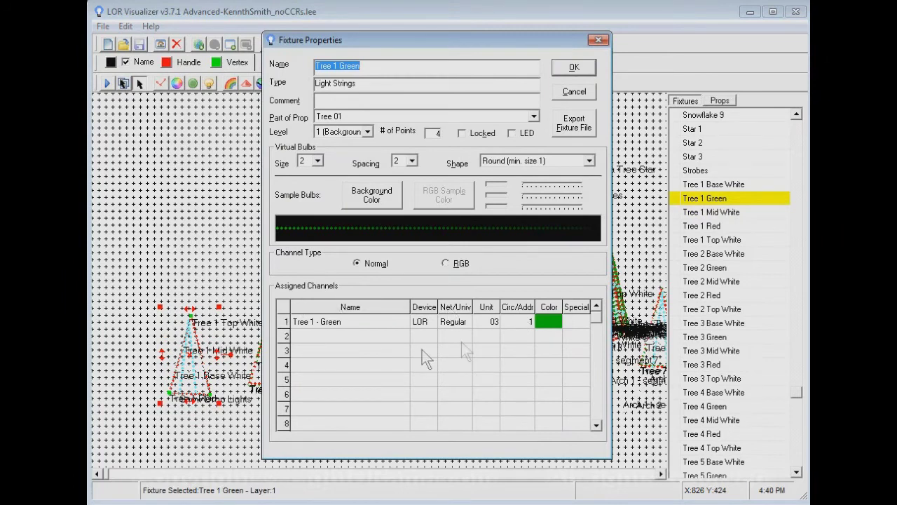
{"action": "left_click", "coordinate": [574, 94]}
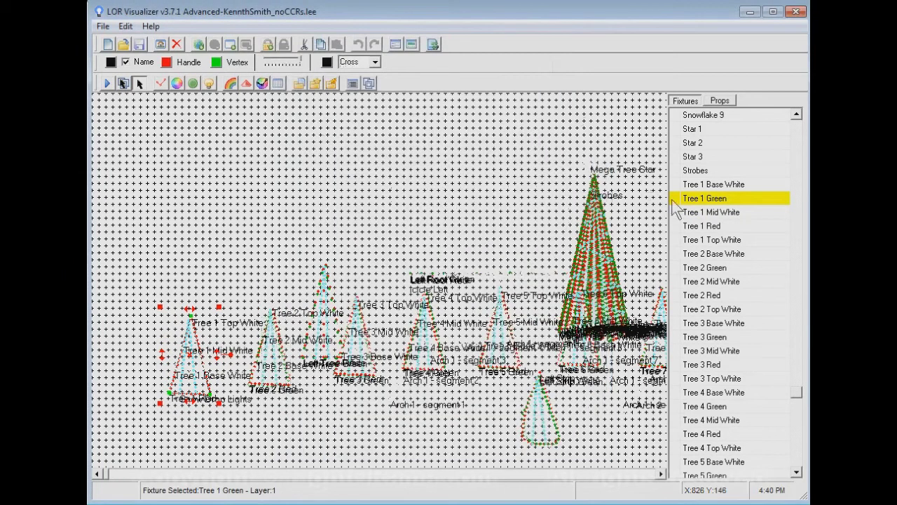
{"action": "double_click", "coordinate": [703, 227]}
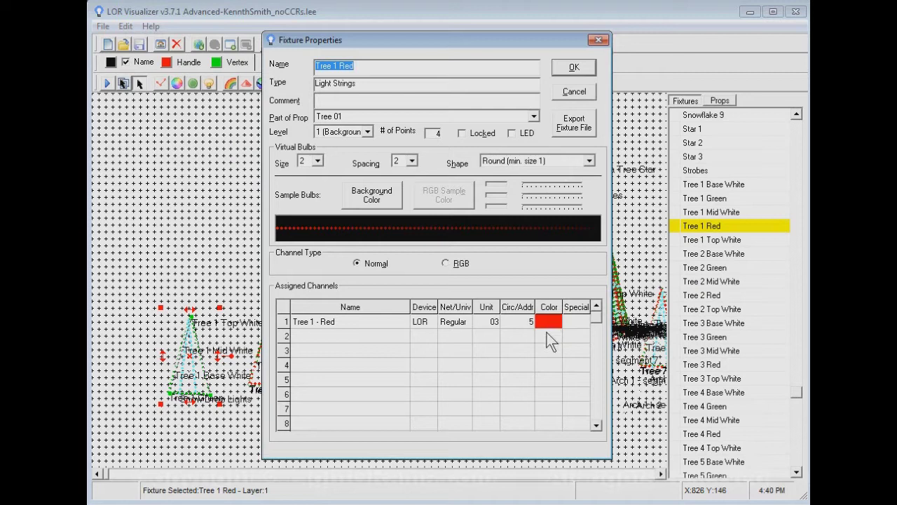
{"action": "left_click", "coordinate": [573, 94]}
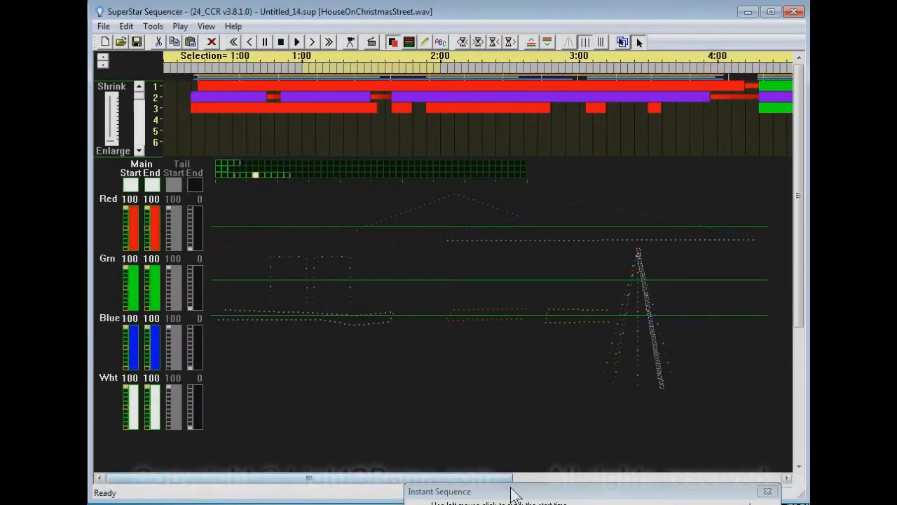
Import the noCCRs .lee house visualization with default settings and bring the Instant Sequence window back into view.
{"action": "left_click", "coordinate": [103, 26]}
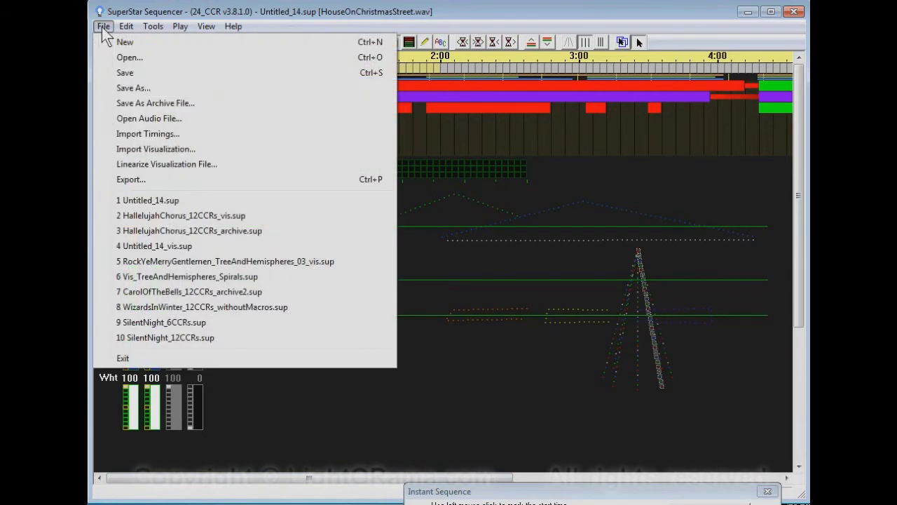
{"action": "left_click", "coordinate": [146, 150]}
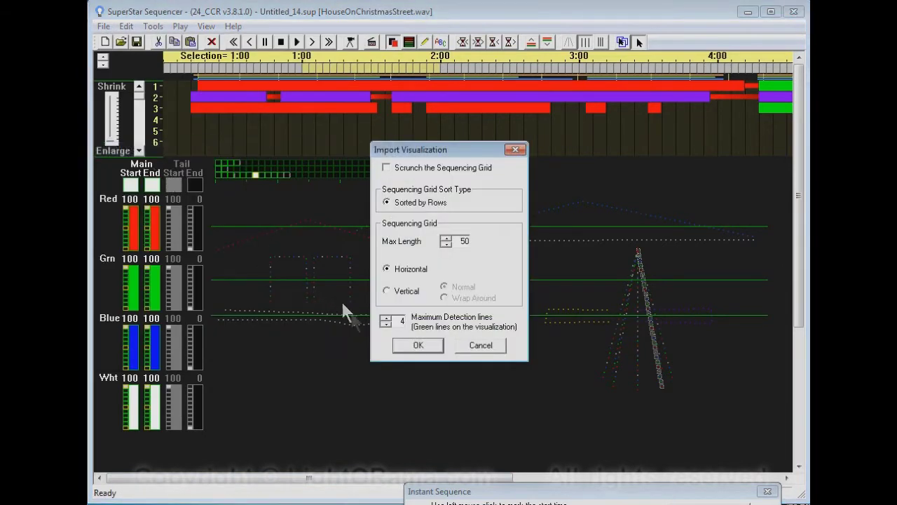
{"action": "left_click", "coordinate": [417, 346]}
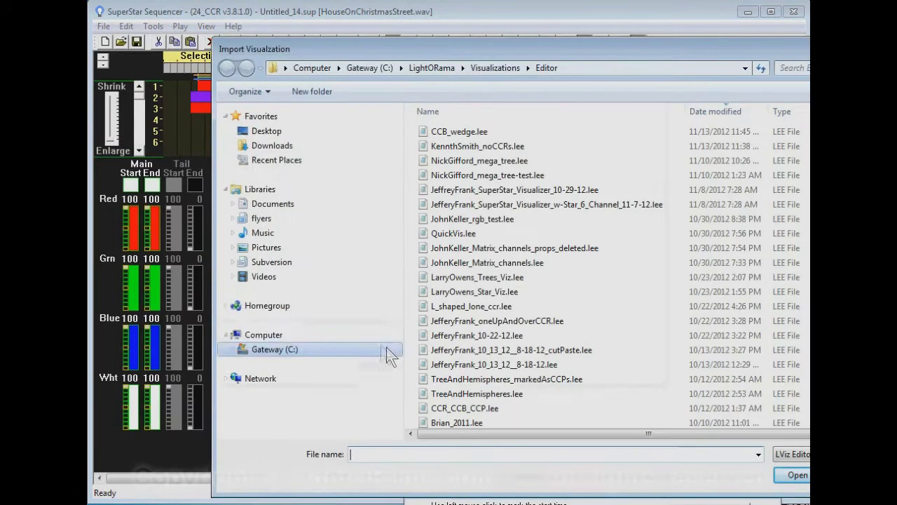
{"action": "left_click", "coordinate": [469, 146]}
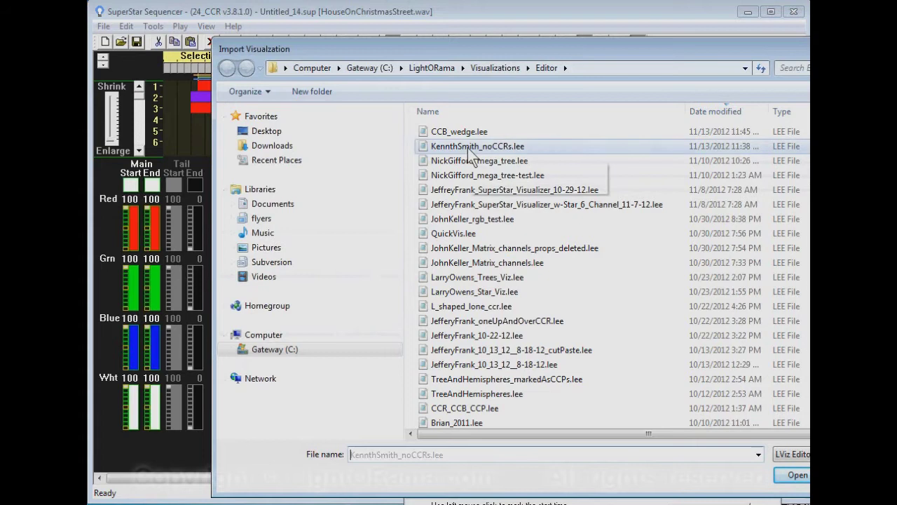
{"action": "left_click", "coordinate": [792, 475]}
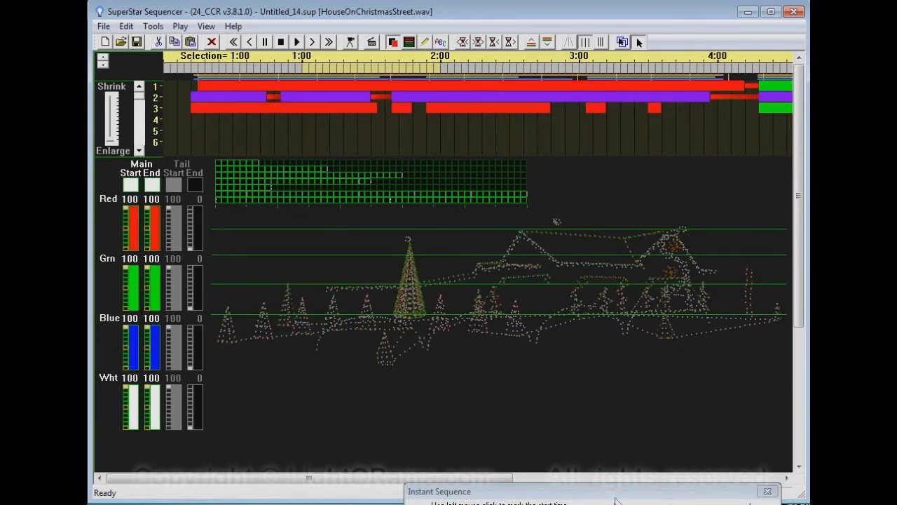
{"action": "left_click_drag", "start_coordinate": [615, 496], "coordinate": [586, 99]}
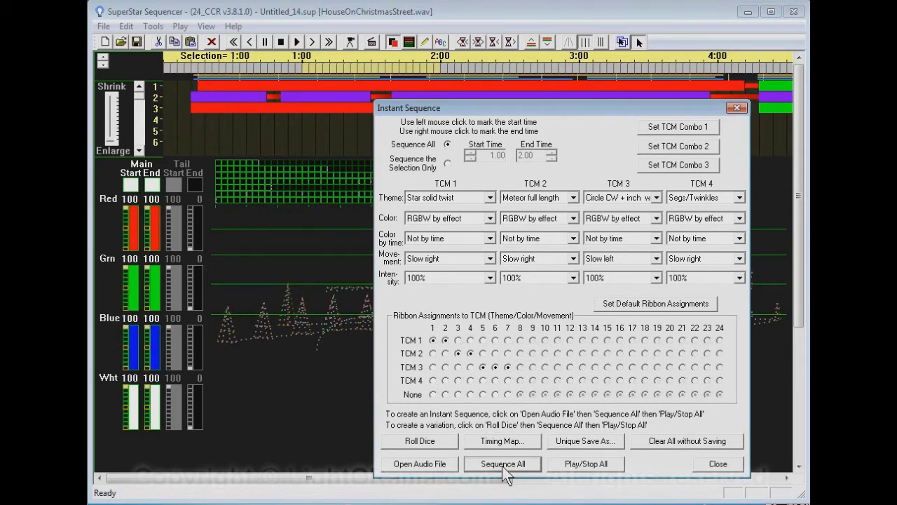
Run Sequence All with new timings, overwrite the sequence, and move the Instant Sequence window down.
{"action": "left_click", "coordinate": [494, 464]}
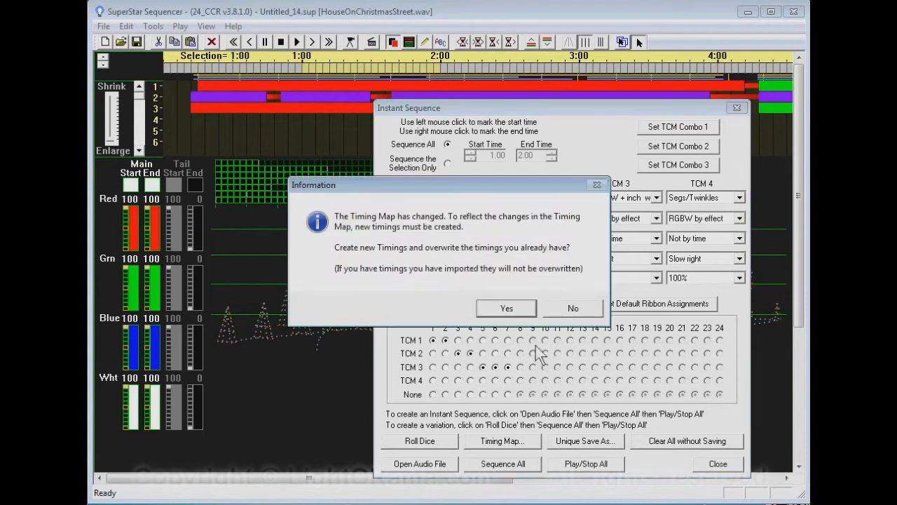
{"action": "left_click", "coordinate": [507, 309]}
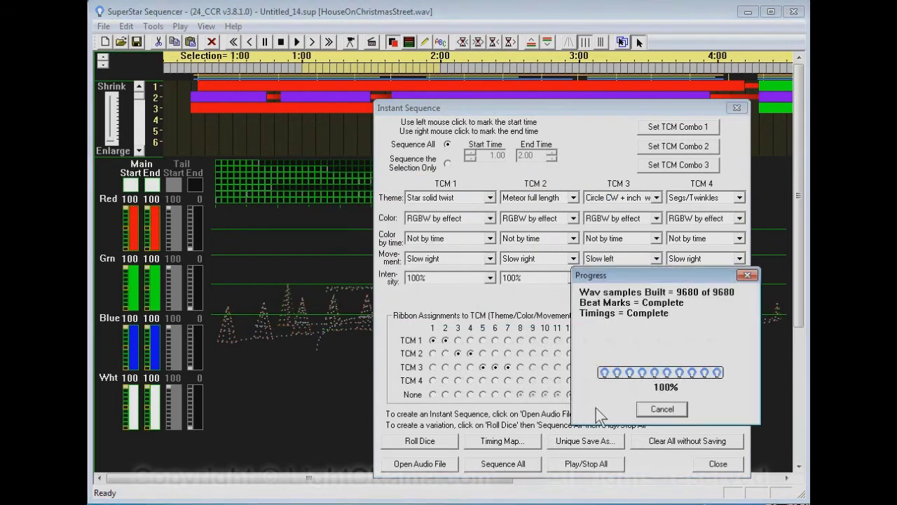
{"action": "left_click", "coordinate": [608, 337]}
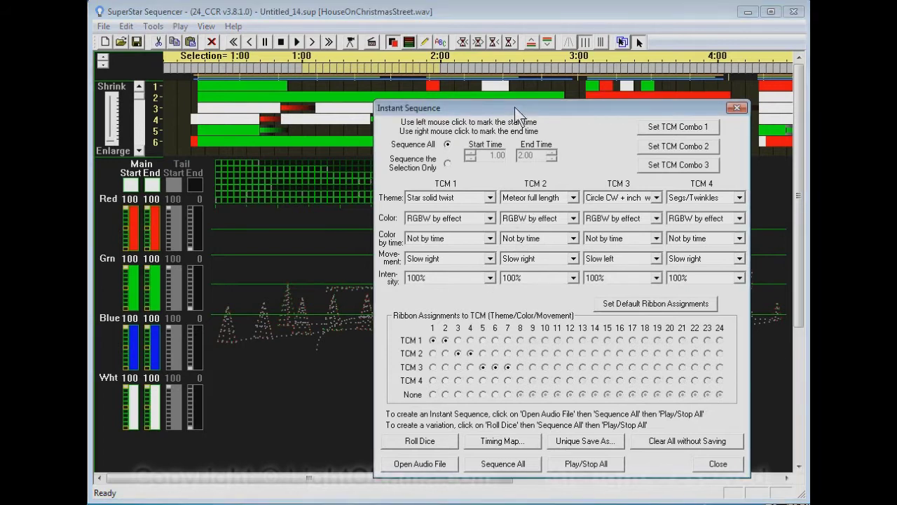
{"action": "left_click_drag", "start_coordinate": [518, 106], "coordinate": [529, 101]}
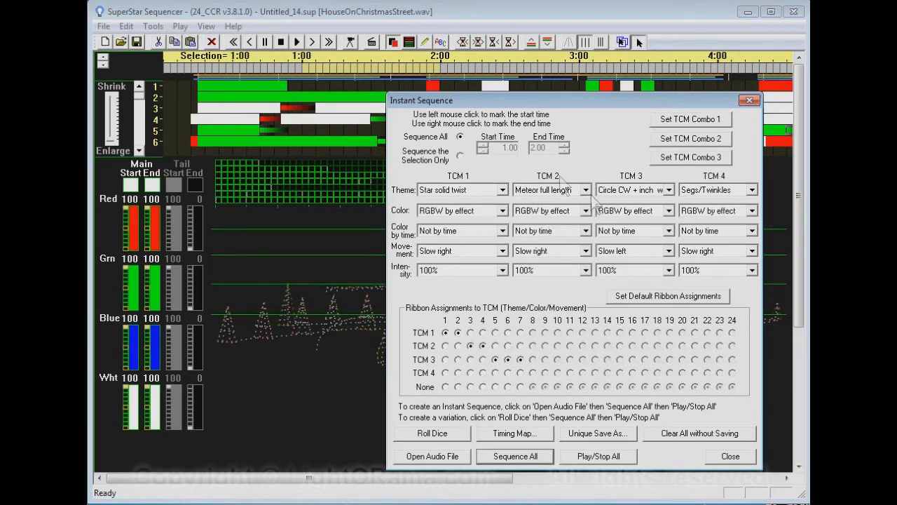
{"action": "left_click_drag", "start_coordinate": [595, 99], "coordinate": [631, 469]}
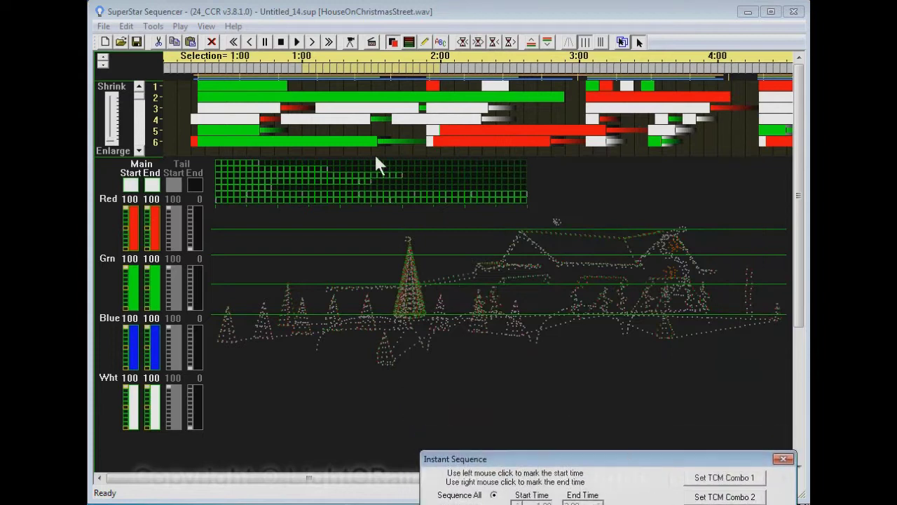
{"action": "left_click", "coordinate": [350, 43]}
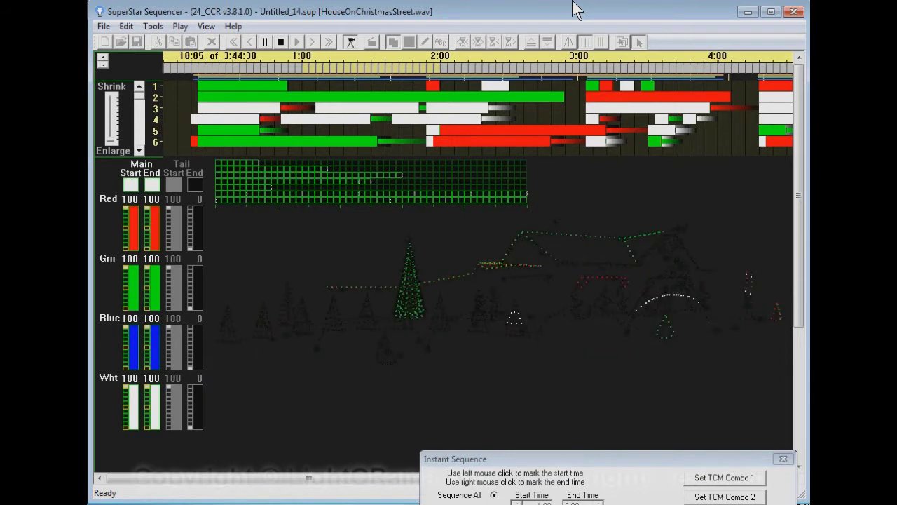
{"action": "left_click", "coordinate": [350, 44]}
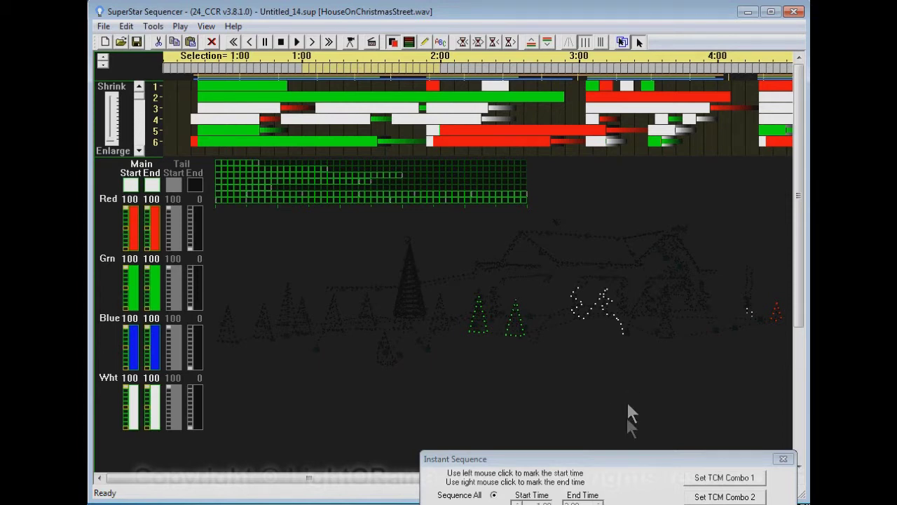
{"action": "left_click_drag", "start_coordinate": [618, 460], "coordinate": [596, 127]}
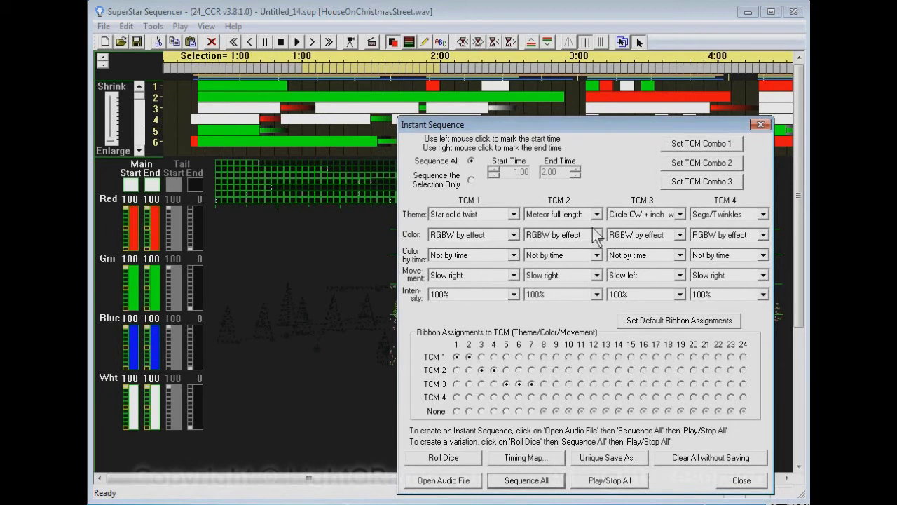
Set TCM 1 to 1 morph full length, RGBW by group, colour change every 2 seconds, movement None.
{"action": "left_click", "coordinate": [514, 213]}
{"action": "left_click_drag", "start_coordinate": [515, 274], "coordinate": [517, 252]}
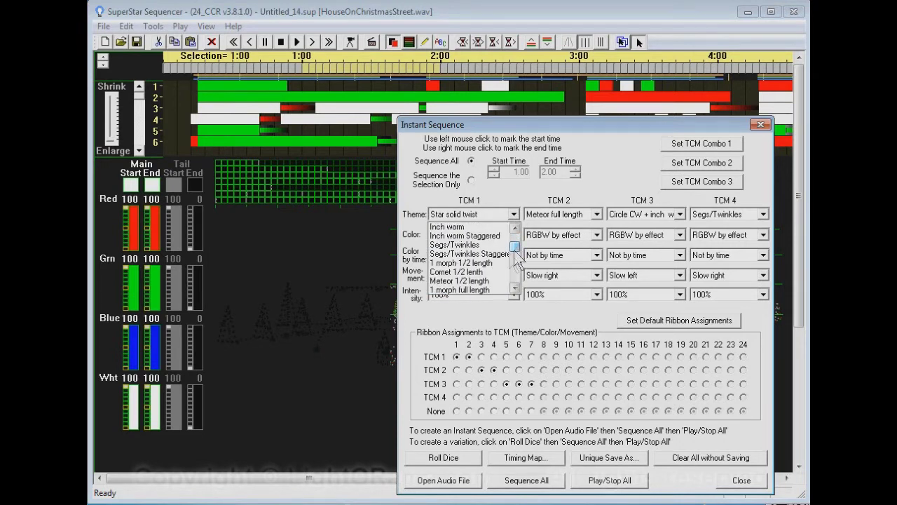
{"action": "left_click", "coordinate": [481, 290]}
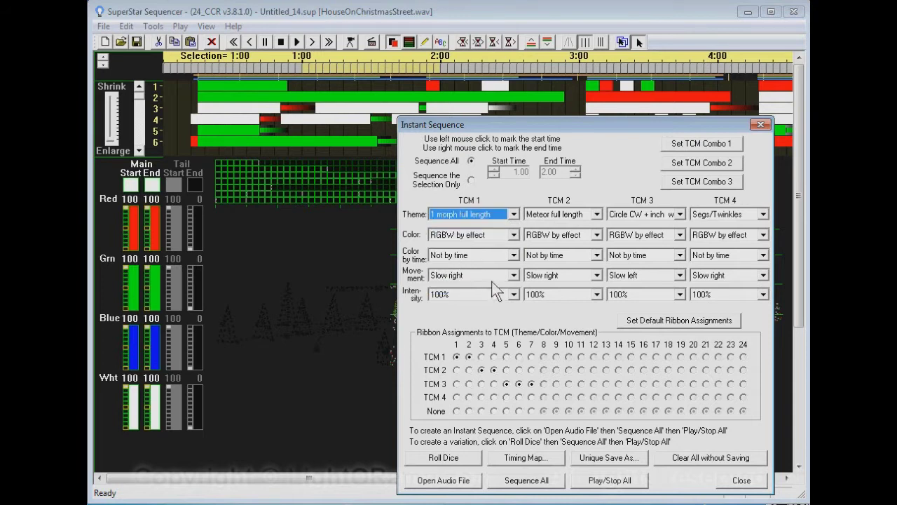
{"action": "left_click", "coordinate": [514, 235]}
{"action": "scroll", "coordinate": [514, 278], "scroll_direction": "up", "scroll_amount": 1}
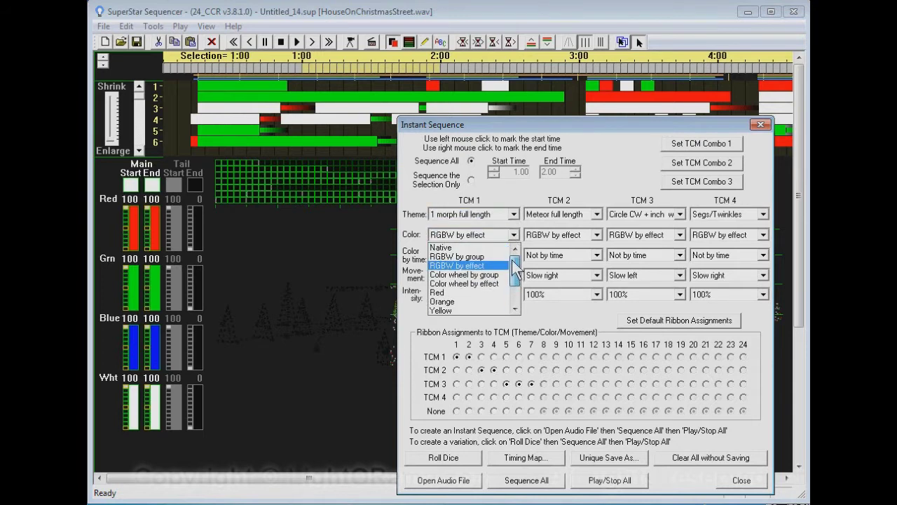
{"action": "left_click", "coordinate": [485, 258]}
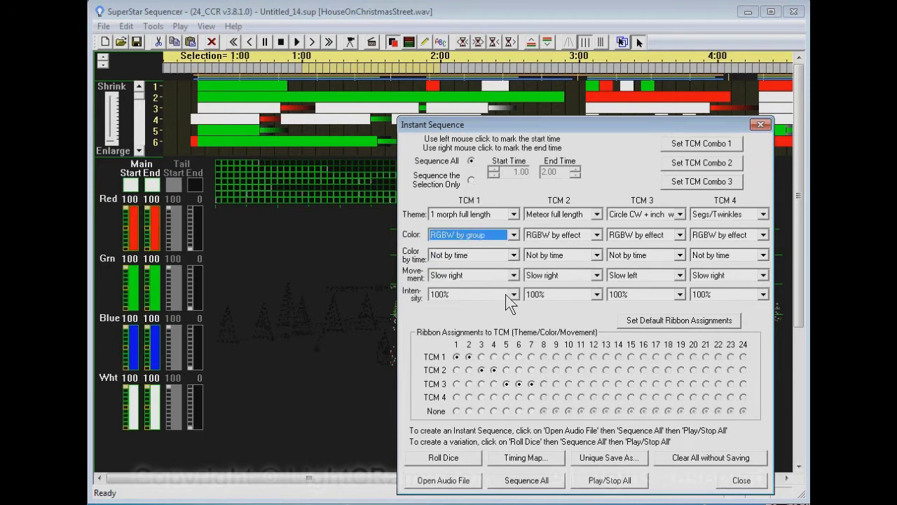
{"action": "left_click", "coordinate": [511, 254]}
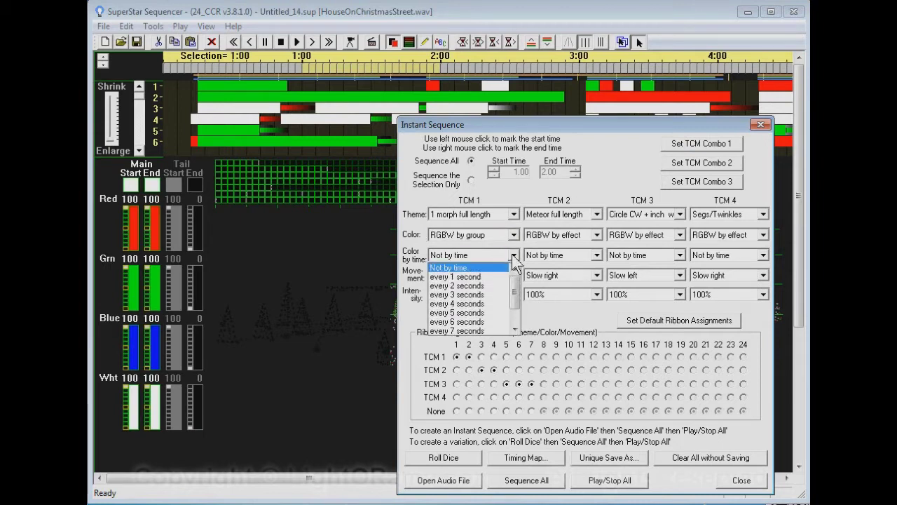
{"action": "left_click", "coordinate": [476, 286]}
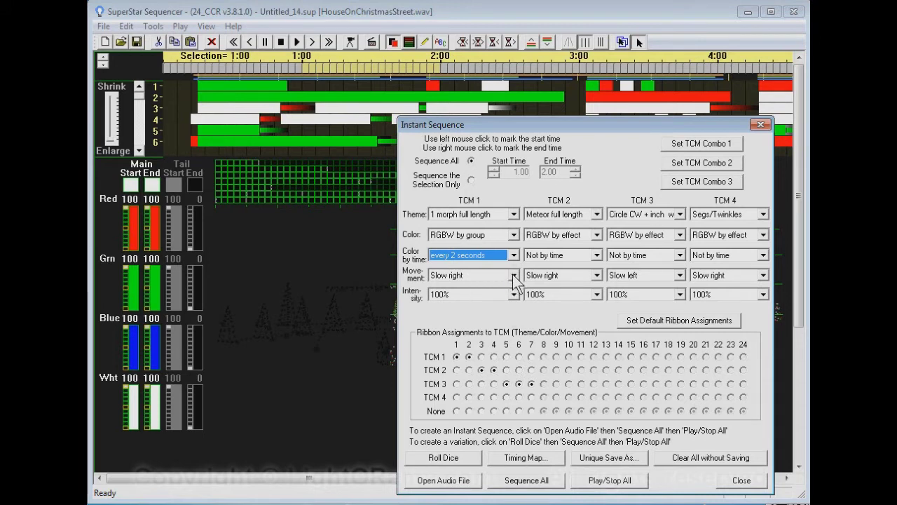
{"action": "left_click", "coordinate": [512, 274]}
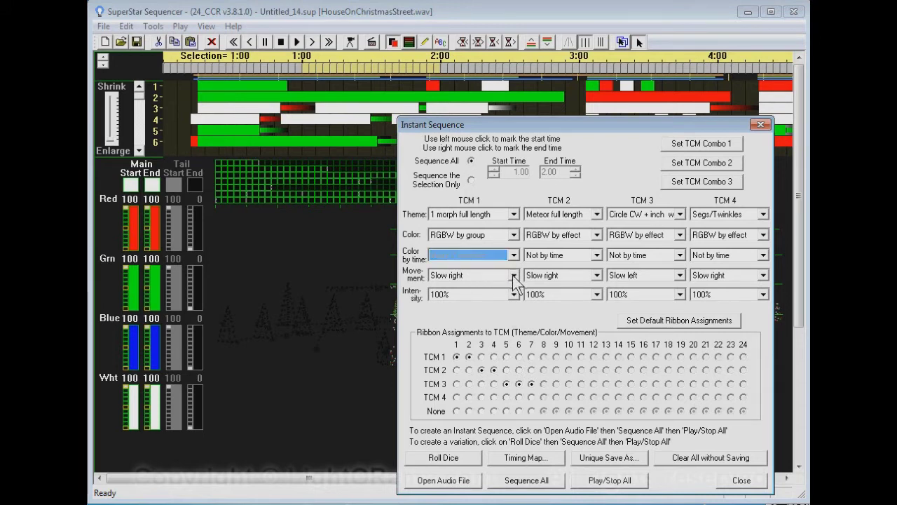
{"action": "left_click", "coordinate": [489, 286]}
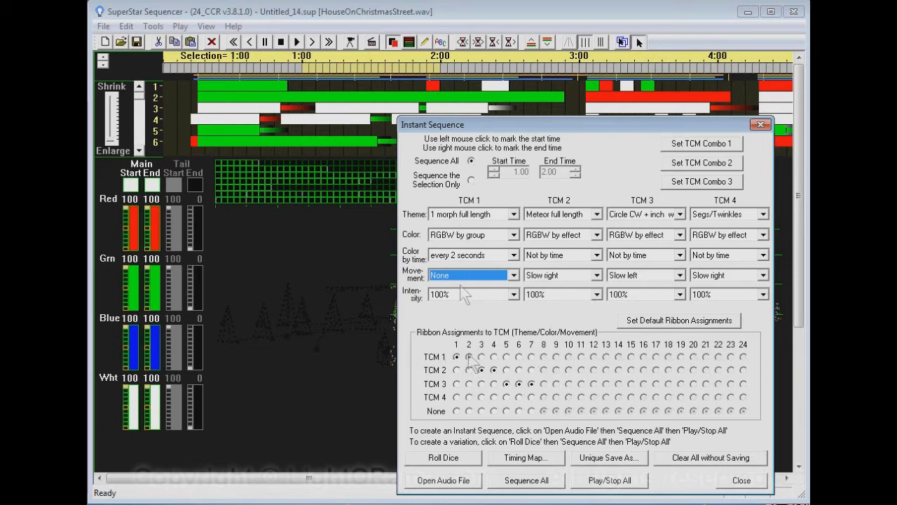
Assign ribbons 3, 4, 5 and 7 to TCM 1 and regenerate the whole sequence.
{"action": "left_click", "coordinate": [481, 356]}
{"action": "left_click", "coordinate": [493, 356]}
{"action": "left_click", "coordinate": [506, 356]}
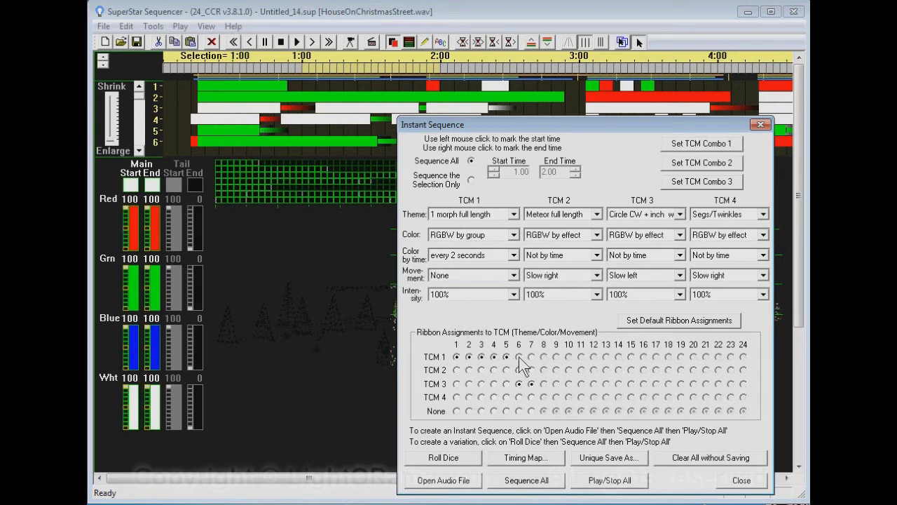
{"action": "left_click", "coordinate": [531, 356]}
{"action": "left_click", "coordinate": [547, 485]}
{"action": "left_click", "coordinate": [640, 352]}
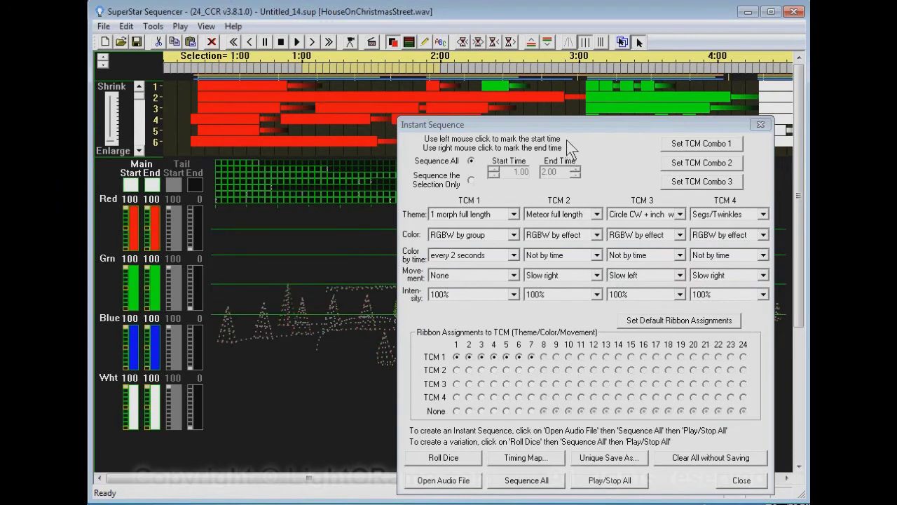
Move the Instant Sequence dialog off the house preview and browse the timeline forward, then back to the start.
{"action": "left_click_drag", "start_coordinate": [566, 125], "coordinate": [582, 405]}
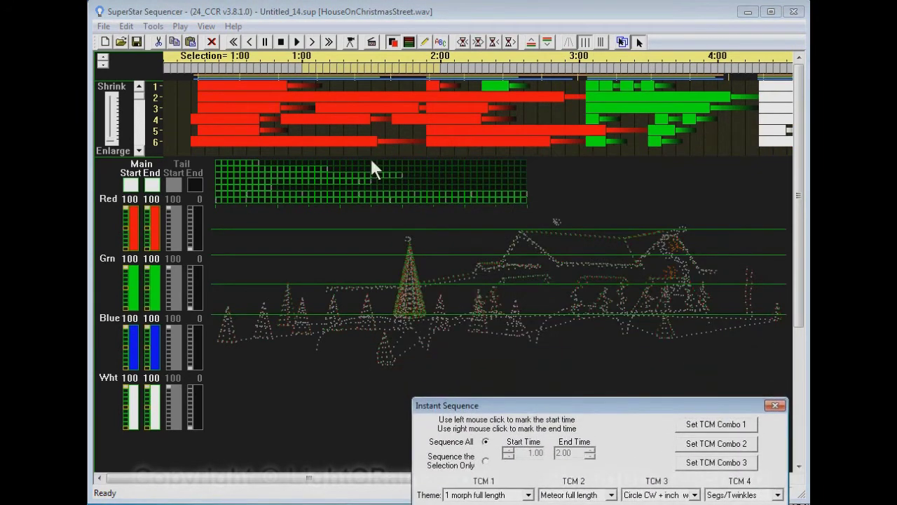
{"action": "left_click", "coordinate": [329, 42]}
{"action": "left_click", "coordinate": [328, 41]}
{"action": "left_click", "coordinate": [329, 41]}
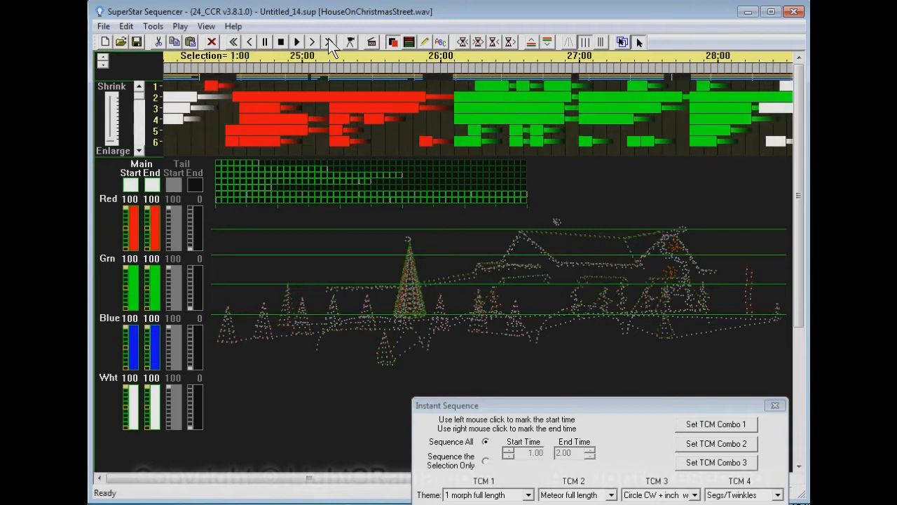
{"action": "left_click", "coordinate": [236, 42]}
{"action": "left_click", "coordinate": [236, 43]}
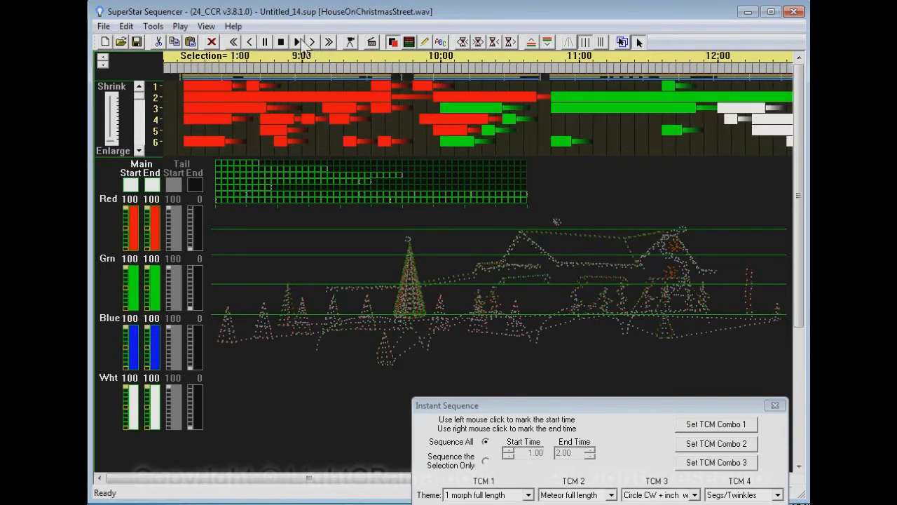
{"action": "left_click", "coordinate": [310, 43]}
{"action": "left_click", "coordinate": [311, 43]}
{"action": "left_click", "coordinate": [310, 43]}
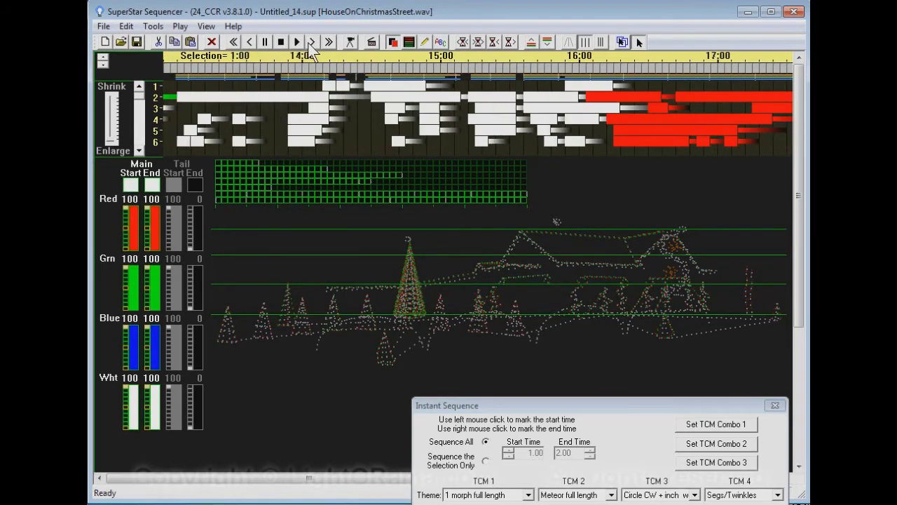
{"action": "left_click", "coordinate": [310, 43]}
{"action": "left_click", "coordinate": [311, 43]}
{"action": "left_click", "coordinate": [310, 43]}
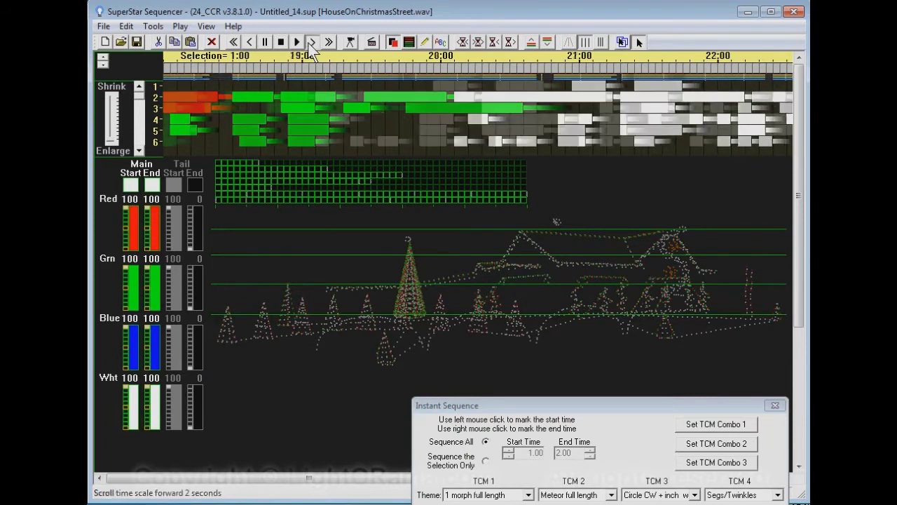
{"action": "left_click", "coordinate": [310, 43]}
{"action": "left_click", "coordinate": [310, 43]}
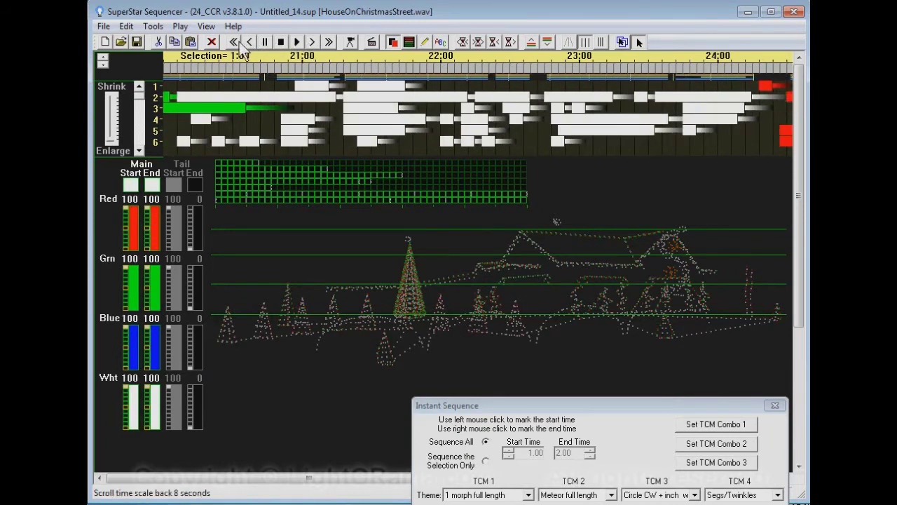
{"action": "left_click", "coordinate": [236, 42]}
{"action": "left_click", "coordinate": [236, 43]}
{"action": "left_click", "coordinate": [236, 43]}
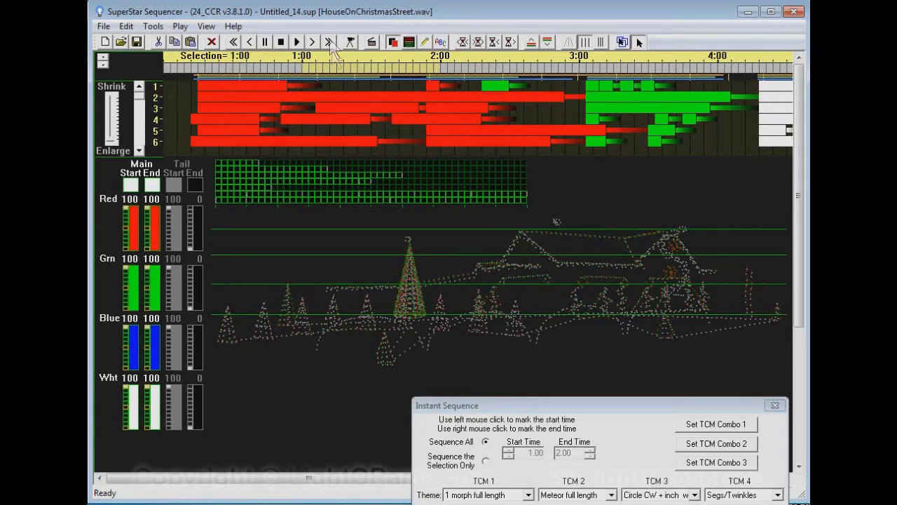
Play the whole song as an animation, stop it, and bring the Instant Sequence dialog back up.
{"action": "left_click", "coordinate": [351, 42]}
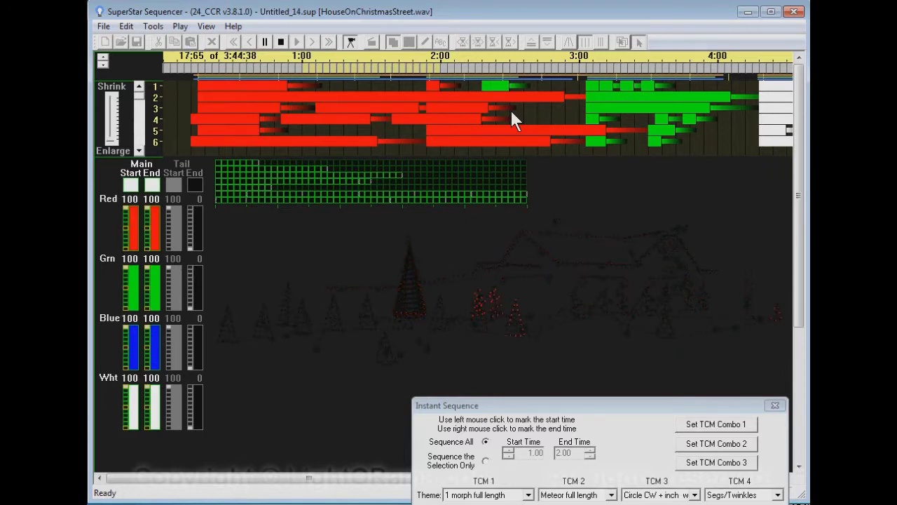
{"action": "left_click", "coordinate": [350, 44]}
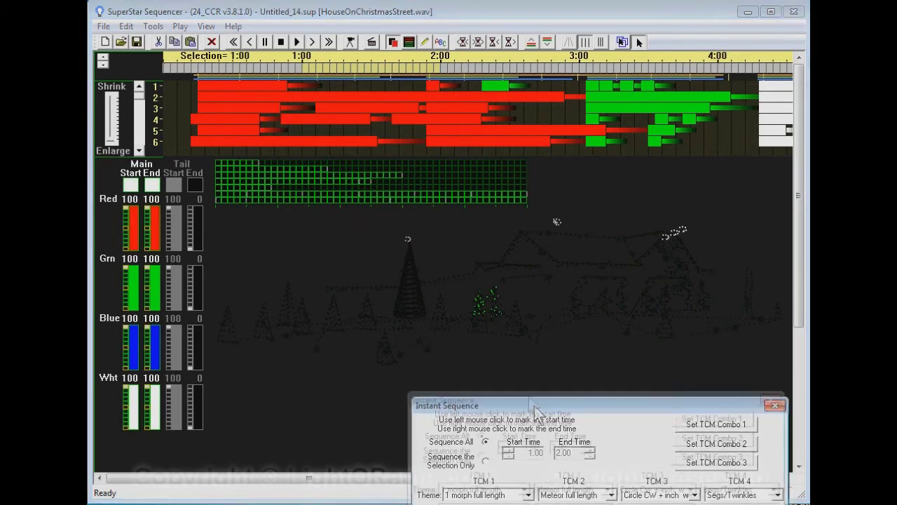
{"action": "left_click_drag", "start_coordinate": [534, 405], "coordinate": [501, 108]}
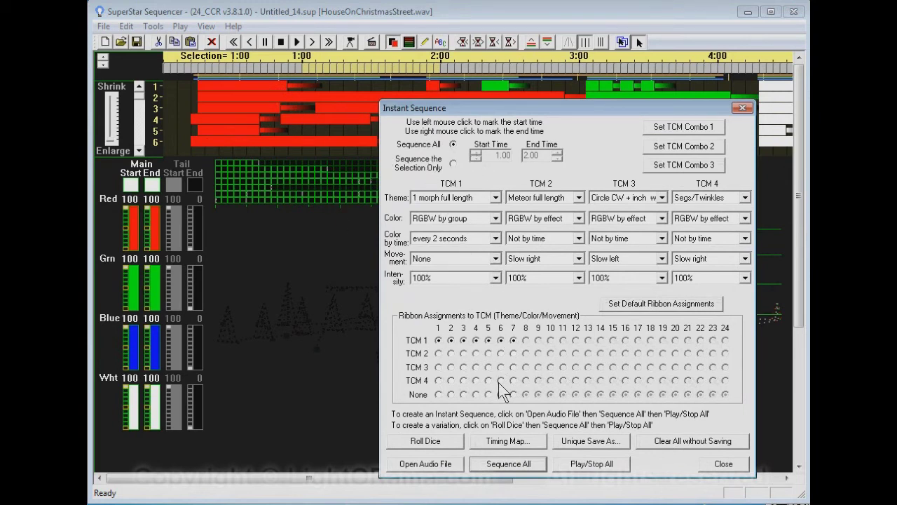
In the Timing Map, tick All Freqs for ribbons 1, 3, 4 and 6.
{"action": "left_click", "coordinate": [524, 442]}
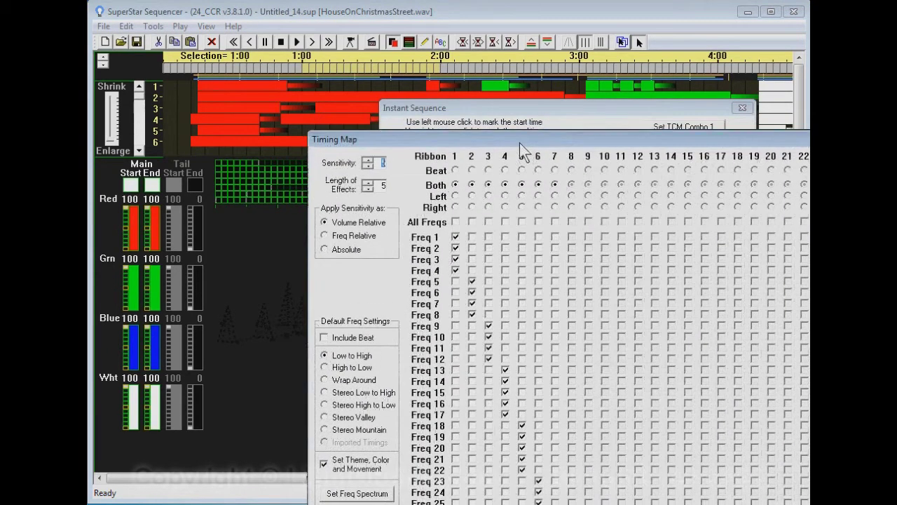
{"action": "left_click", "coordinate": [454, 235]}
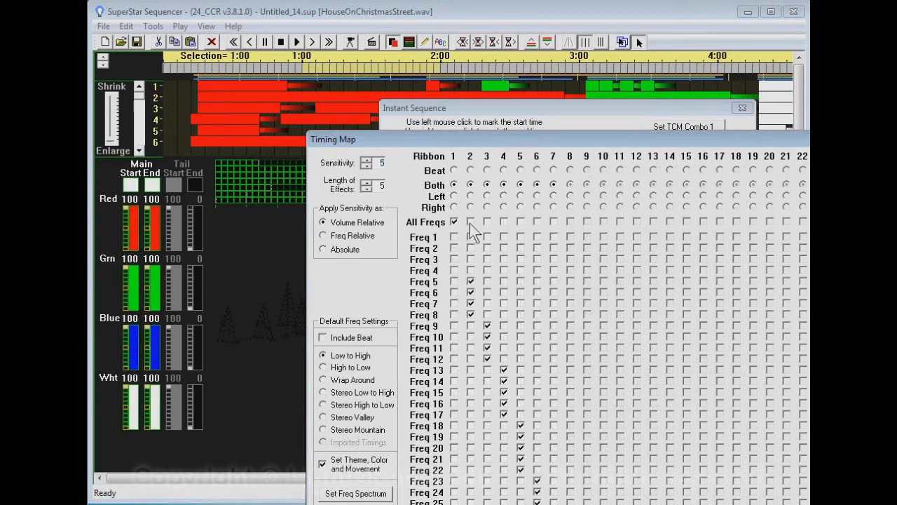
{"action": "left_click", "coordinate": [487, 222]}
{"action": "left_click", "coordinate": [504, 222]}
{"action": "left_click", "coordinate": [537, 222]}
{"action": "left_click_drag", "start_coordinate": [544, 142], "coordinate": [558, 499]}
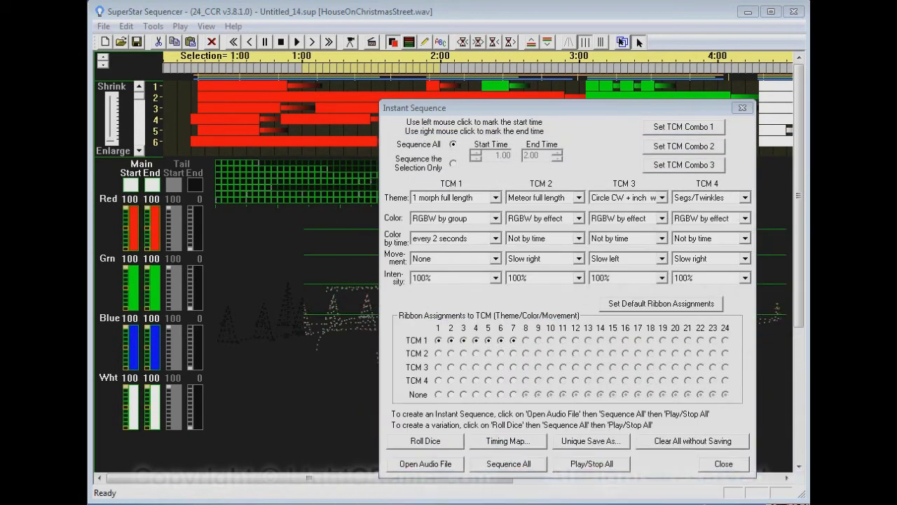
Regenerate the whole sequence with new timings from an empty sequence, then move the settings off the preview.
{"action": "left_click", "coordinate": [509, 466]}
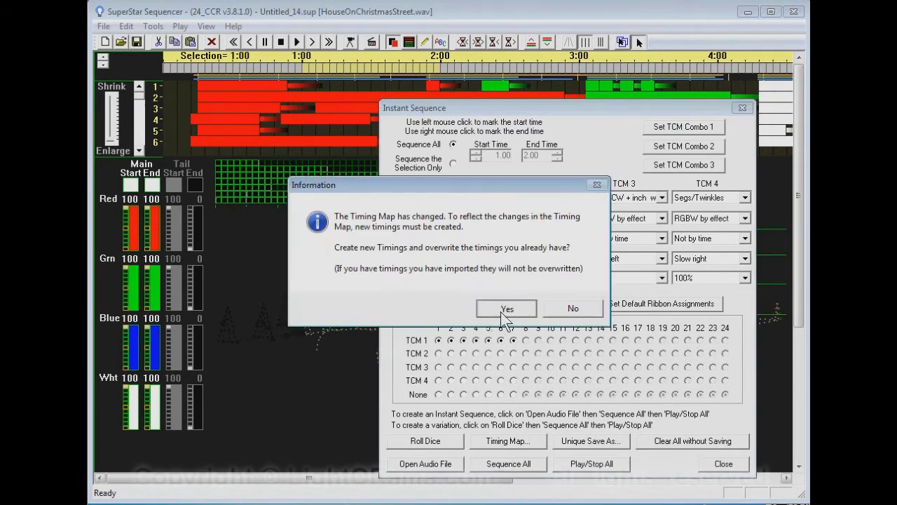
{"action": "left_click", "coordinate": [507, 306]}
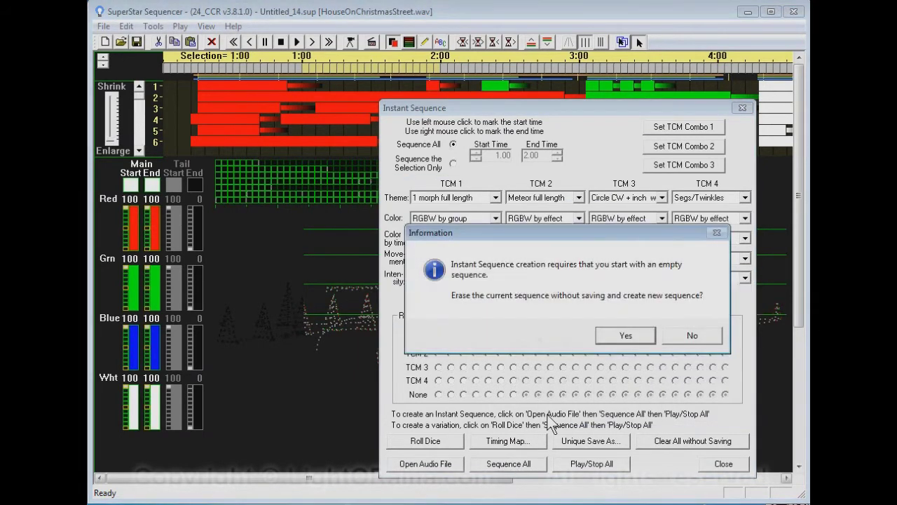
{"action": "left_click", "coordinate": [616, 338]}
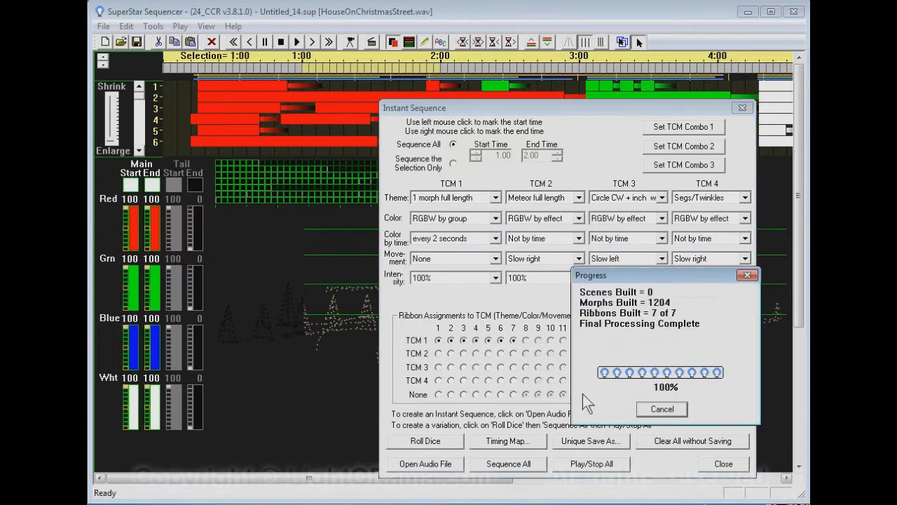
{"action": "left_click_drag", "start_coordinate": [553, 111], "coordinate": [553, 196]}
{"action": "left_click_drag", "start_coordinate": [553, 306], "coordinate": [548, 453]}
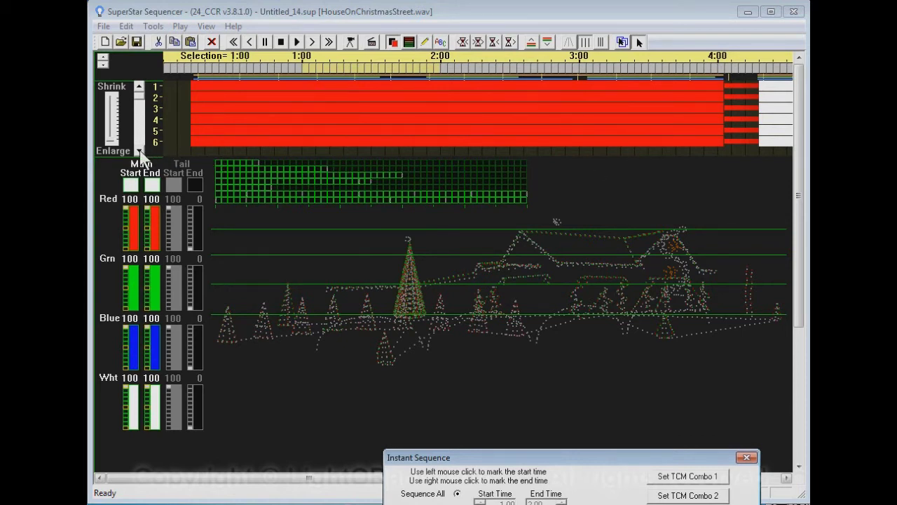
{"action": "left_click", "coordinate": [112, 129]}
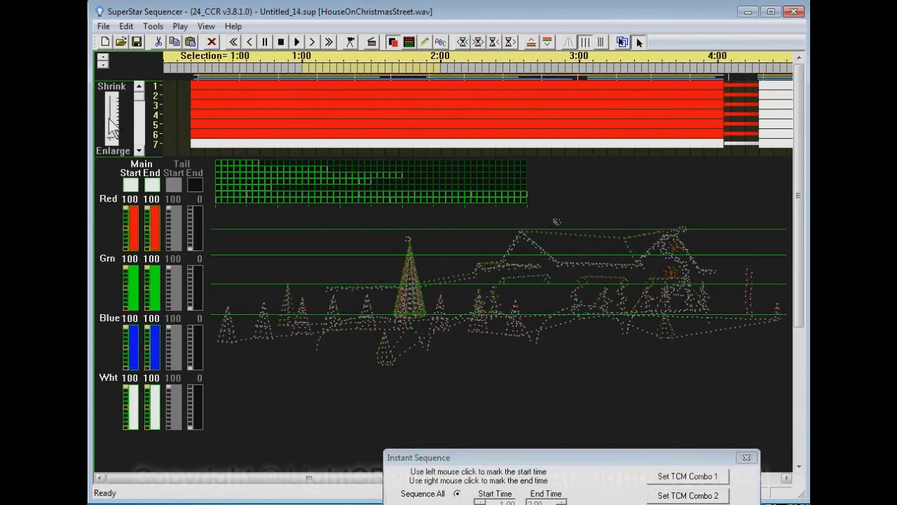
{"action": "left_click", "coordinate": [113, 126]}
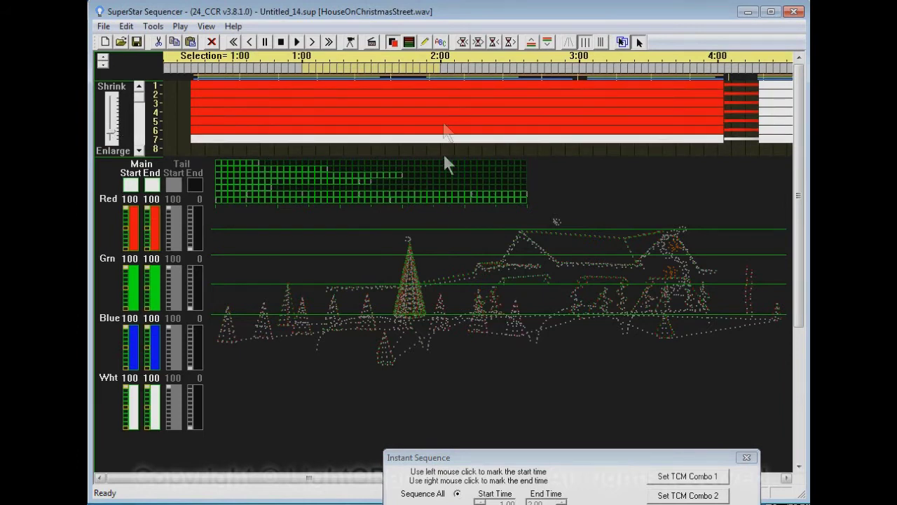
{"action": "left_click", "coordinate": [115, 140]}
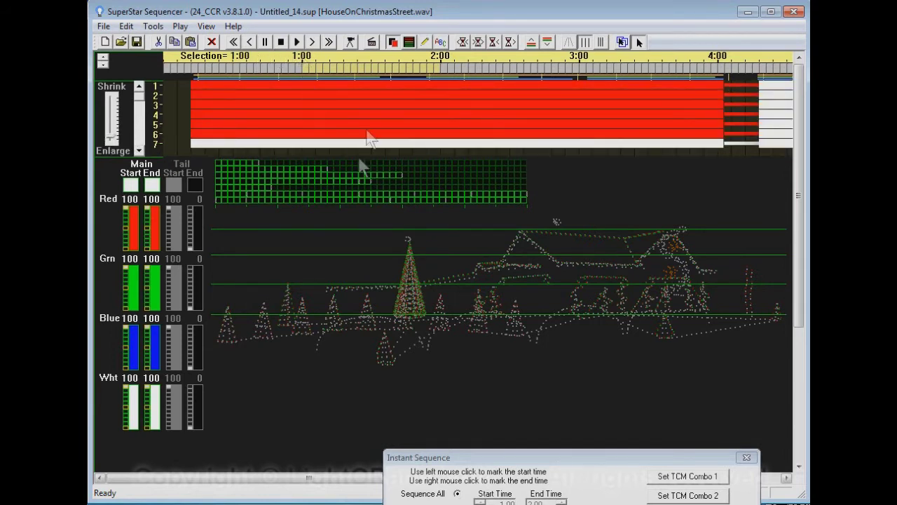
{"action": "left_click", "coordinate": [313, 43]}
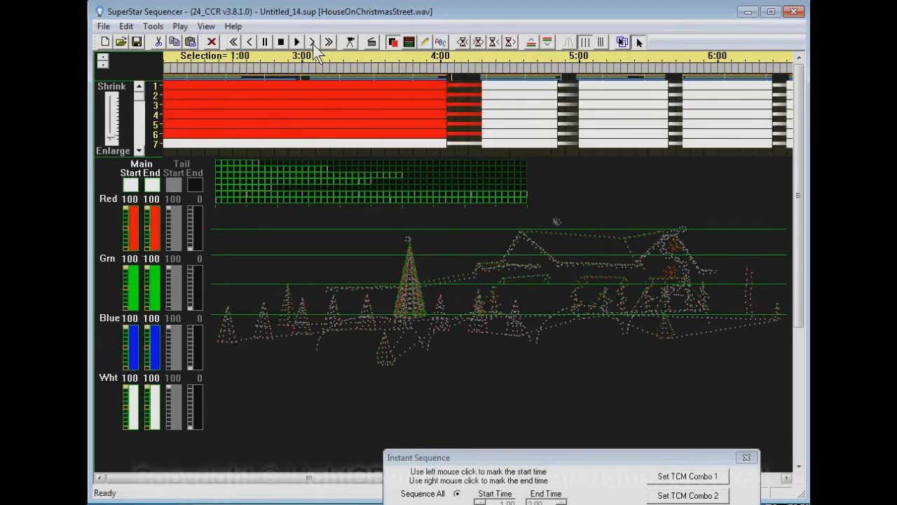
{"action": "left_click", "coordinate": [314, 43]}
{"action": "left_click", "coordinate": [313, 44]}
{"action": "left_click", "coordinate": [313, 44]}
{"action": "left_click", "coordinate": [313, 43]}
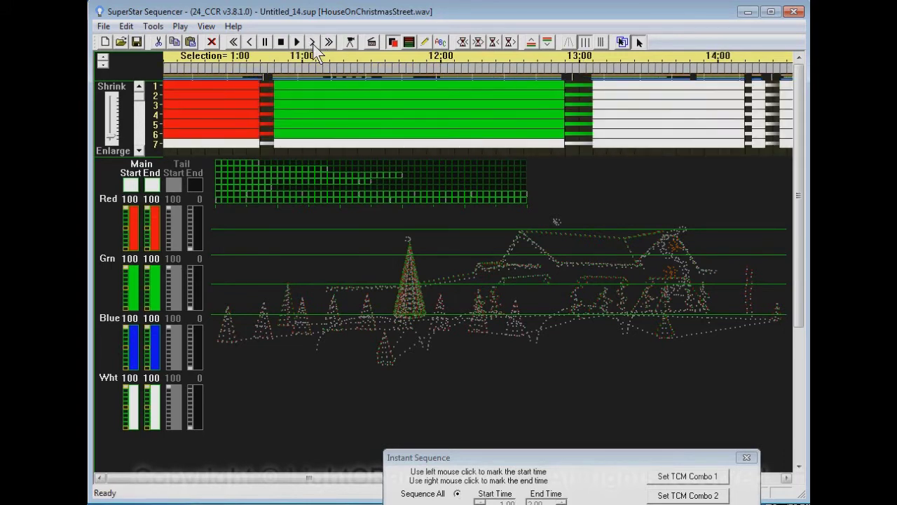
{"action": "left_click", "coordinate": [313, 43]}
{"action": "left_click", "coordinate": [313, 43]}
{"action": "left_click", "coordinate": [314, 44]}
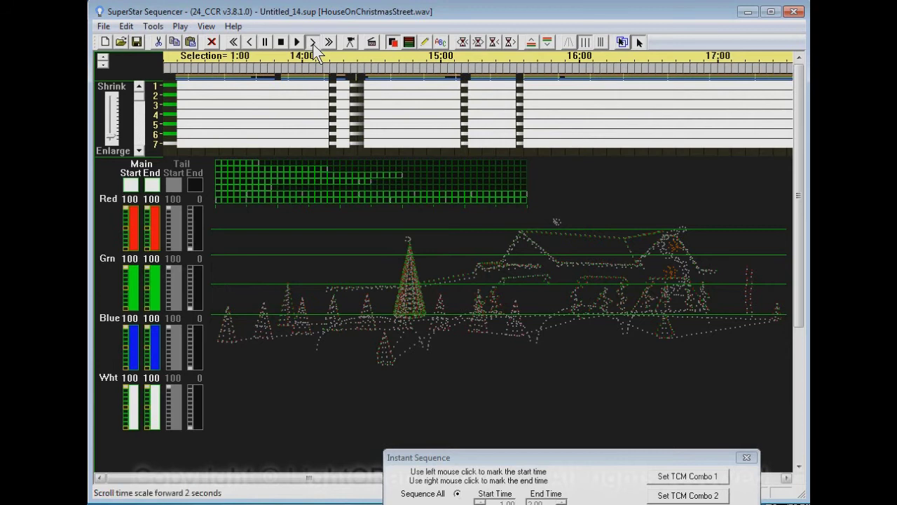
{"action": "left_click", "coordinate": [314, 44]}
{"action": "left_click", "coordinate": [314, 44]}
{"action": "left_click", "coordinate": [313, 43]}
{"action": "left_click", "coordinate": [314, 43]}
{"action": "left_click", "coordinate": [313, 43]}
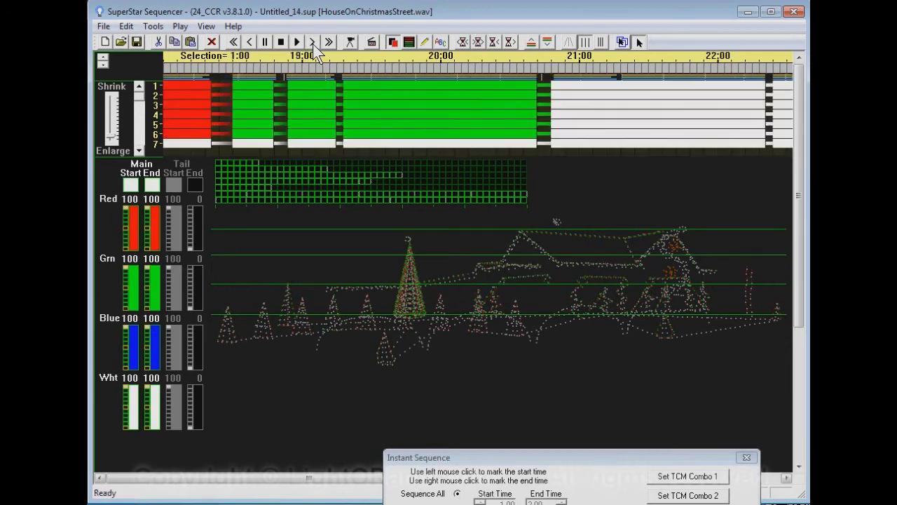
{"action": "left_click", "coordinate": [233, 43]}
{"action": "left_click", "coordinate": [233, 43]}
{"action": "left_click", "coordinate": [233, 43]}
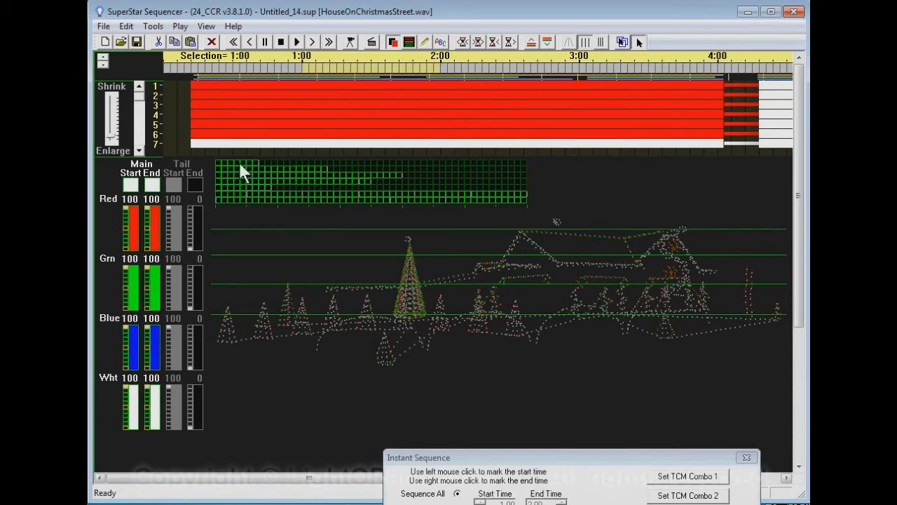
Move Morph 1 up to the top grid row and play the sequence to preview it.
{"action": "double_click", "coordinate": [231, 85]}
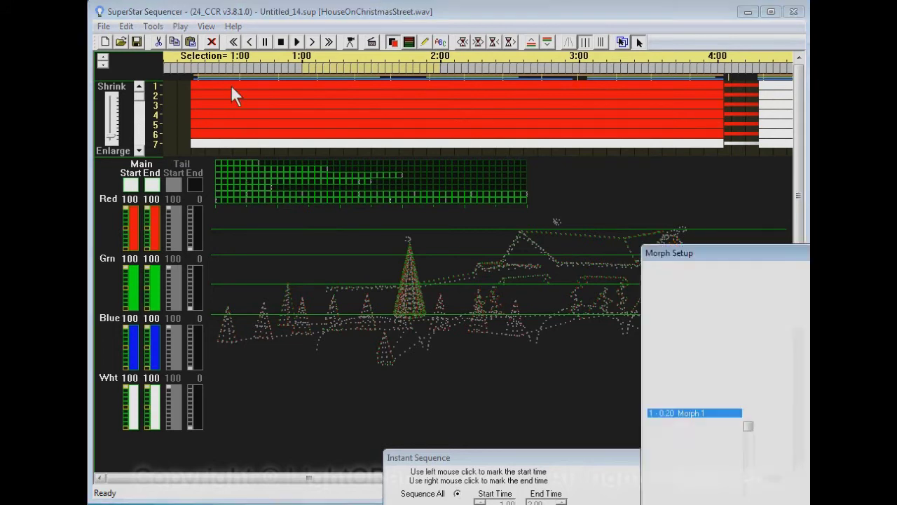
{"action": "double_click", "coordinate": [728, 257]}
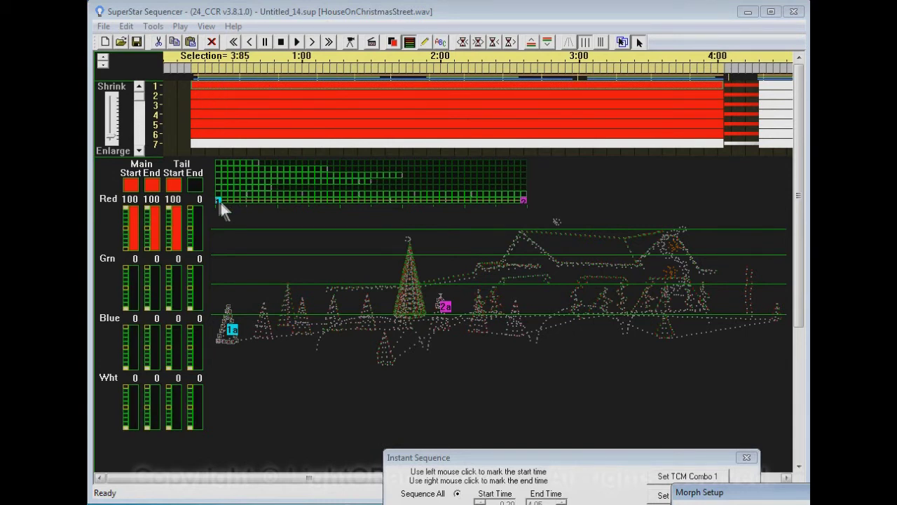
{"action": "left_click", "coordinate": [249, 93]}
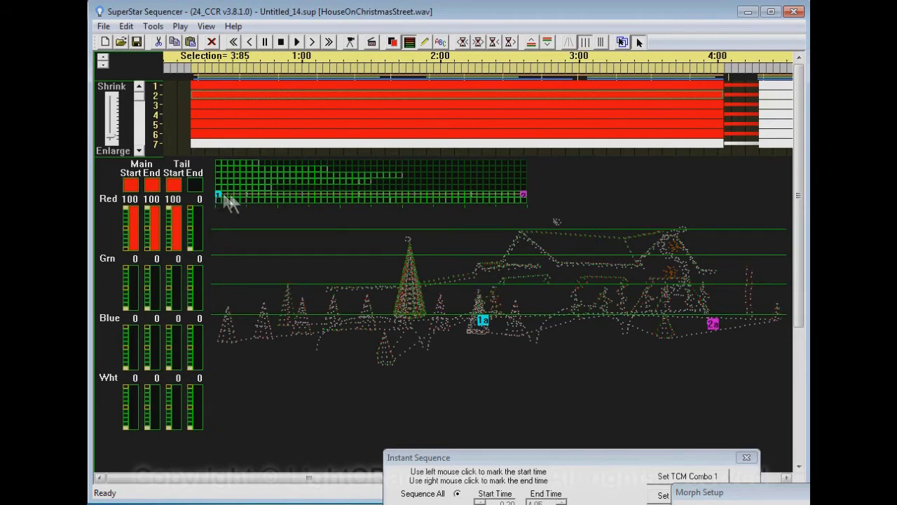
{"action": "left_click", "coordinate": [294, 107]}
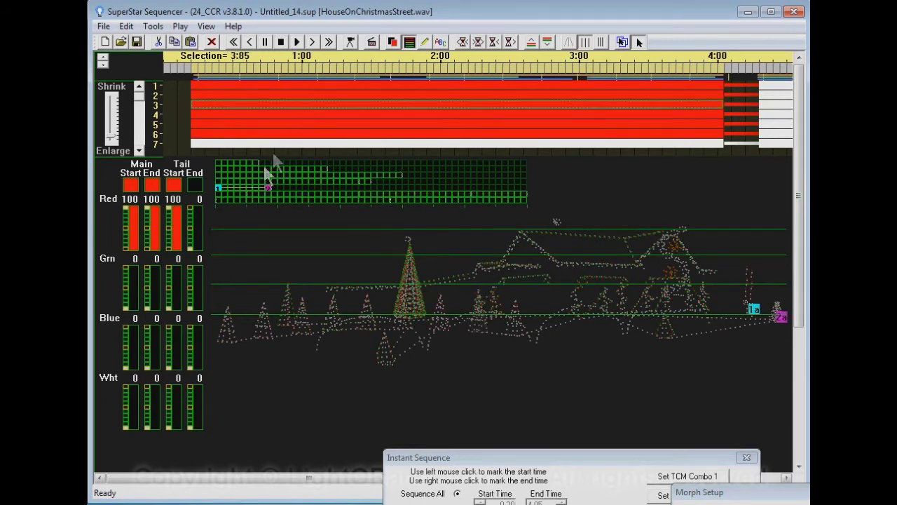
{"action": "left_click", "coordinate": [241, 124]}
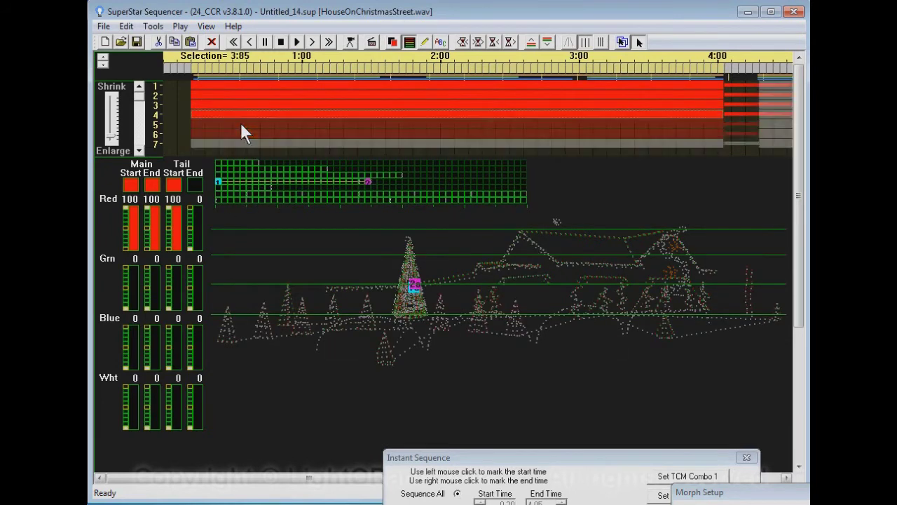
{"action": "left_click", "coordinate": [252, 143]}
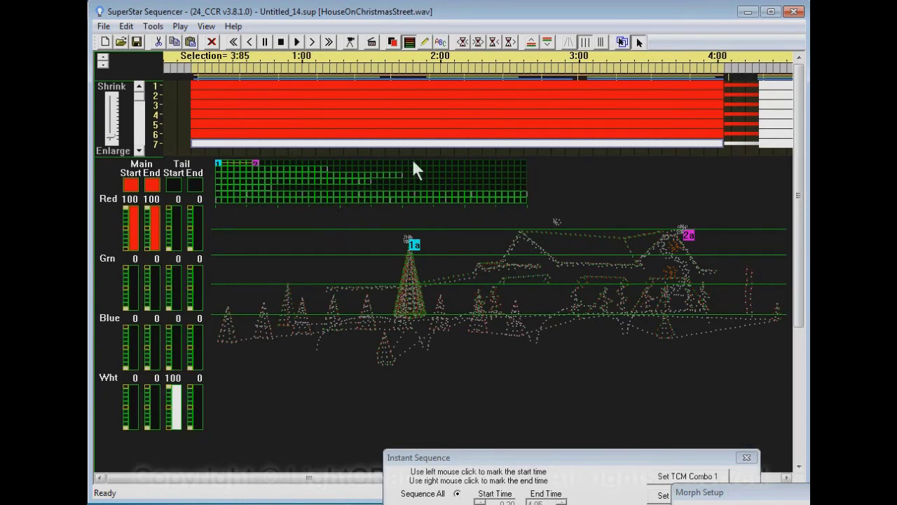
{"action": "left_click", "coordinate": [350, 44]}
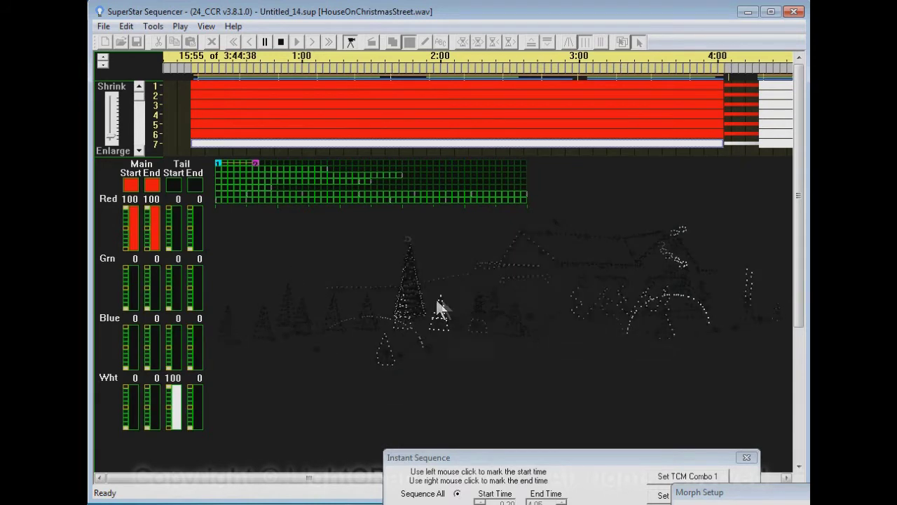
{"action": "left_click", "coordinate": [350, 43]}
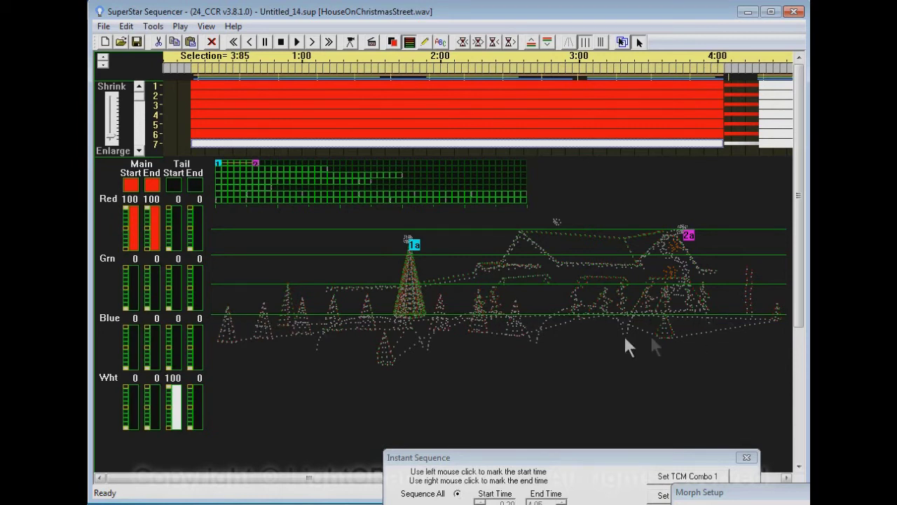
Open Scene Setup and select the ground-level tree cells across the whole bottom grid row.
{"action": "left_click", "coordinate": [393, 42]}
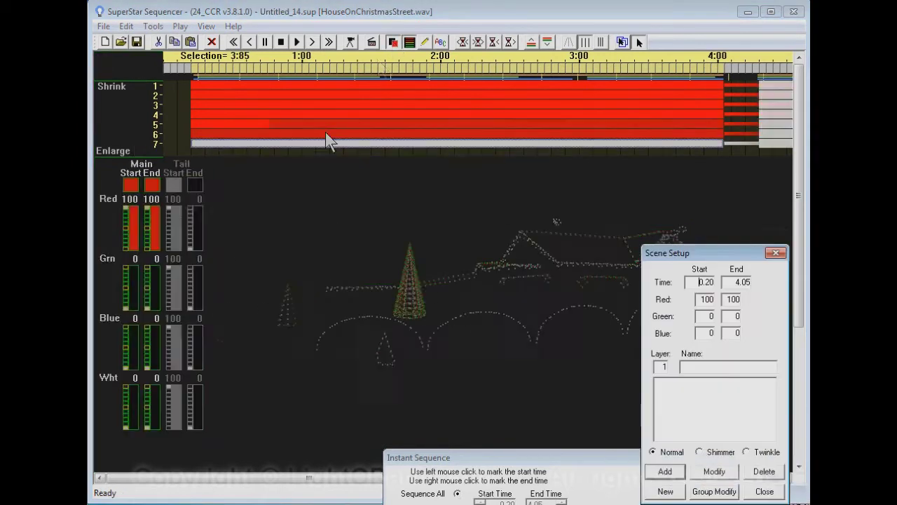
{"action": "left_click_drag", "start_coordinate": [668, 255], "coordinate": [564, 497]}
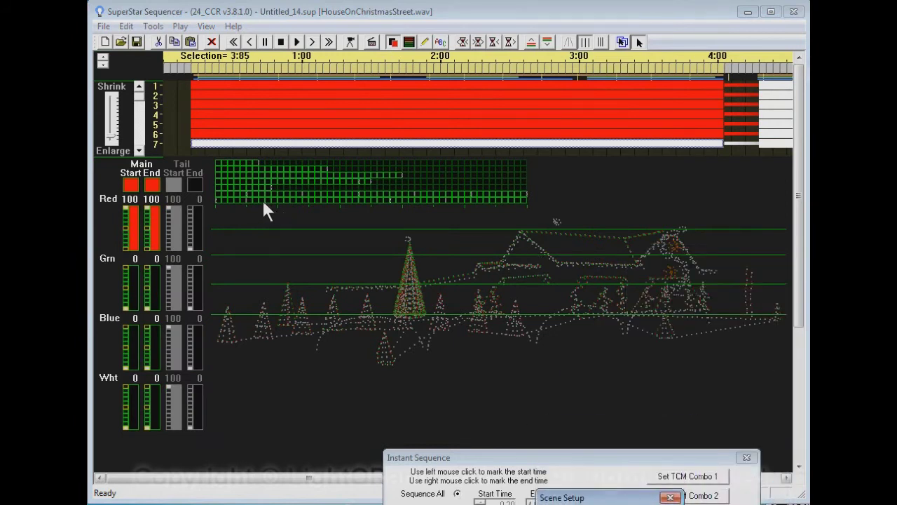
{"action": "left_click", "coordinate": [219, 199]}
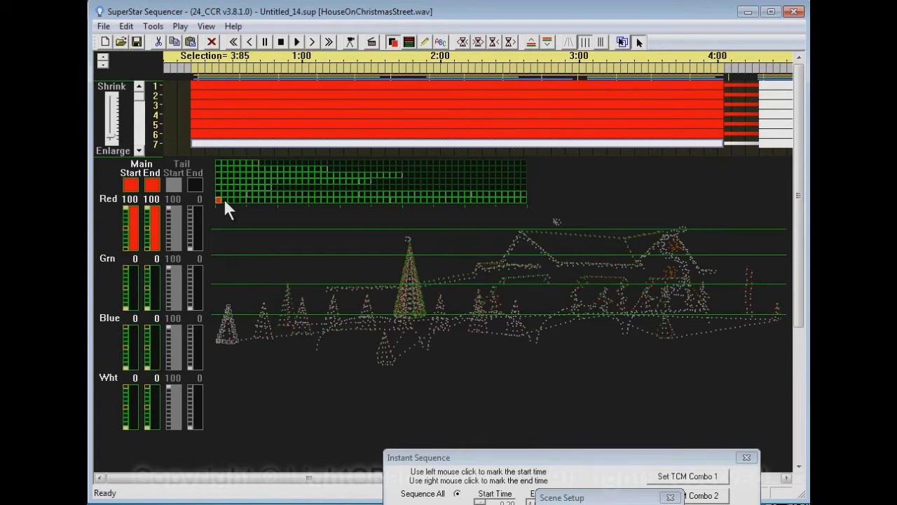
{"action": "left_click", "coordinate": [224, 199]}
{"action": "left_click", "coordinate": [248, 200]}
{"action": "left_click", "coordinate": [398, 200]}
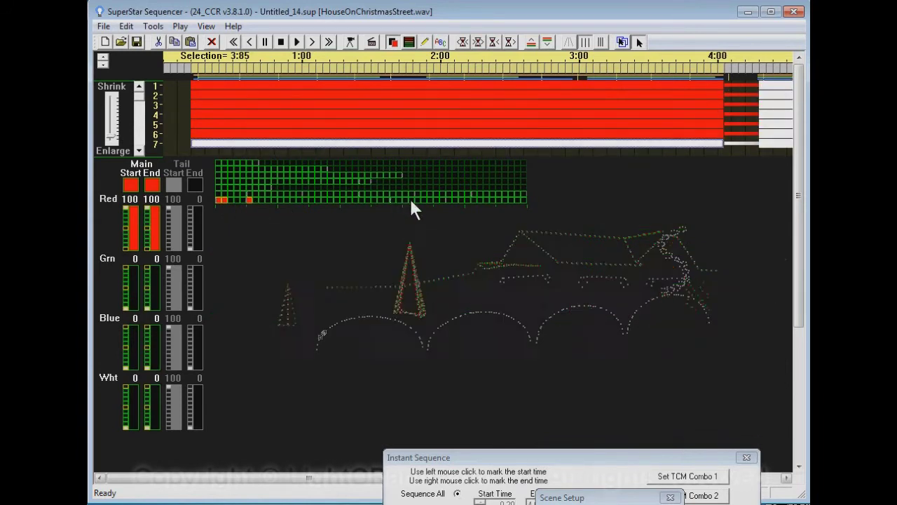
{"action": "left_click", "coordinate": [522, 199]}
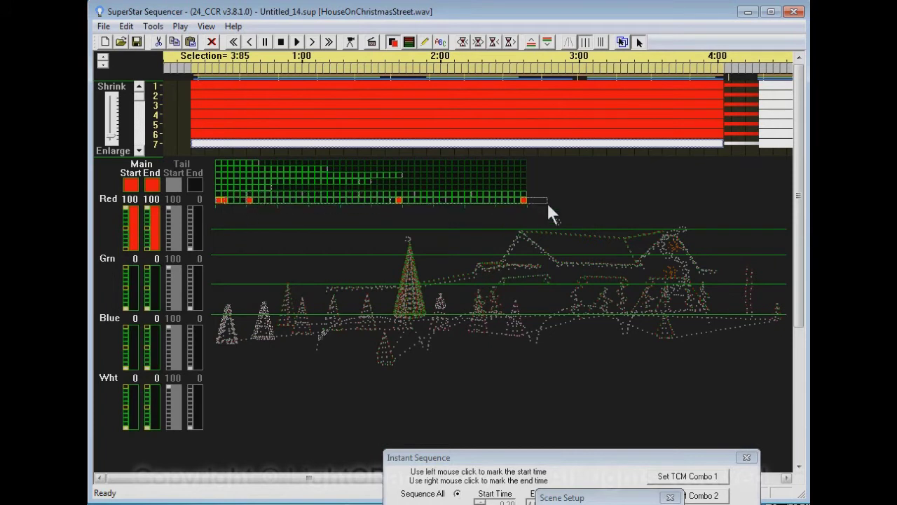
{"action": "left_click_drag", "start_coordinate": [522, 199], "coordinate": [206, 348]}
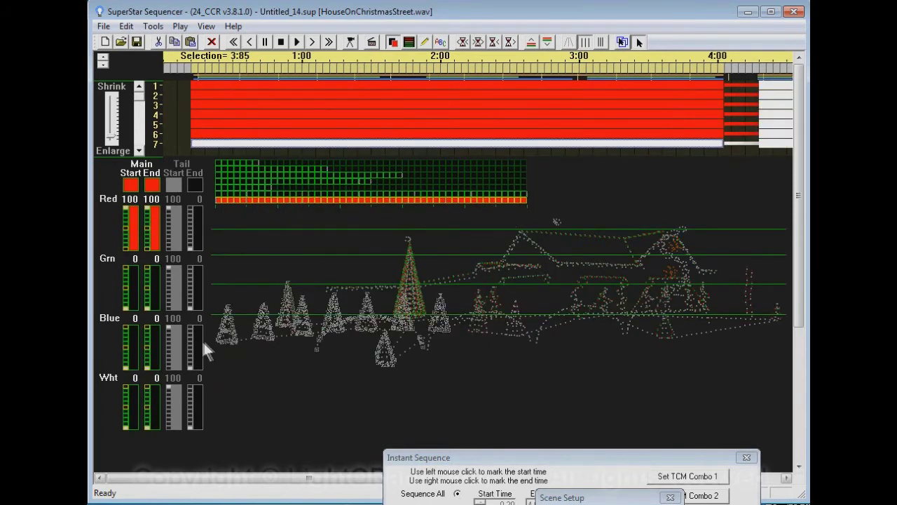
Set the scene's green, blue and white start and end levels to 100 and paint the bottom row white.
{"action": "left_click", "coordinate": [125, 266]}
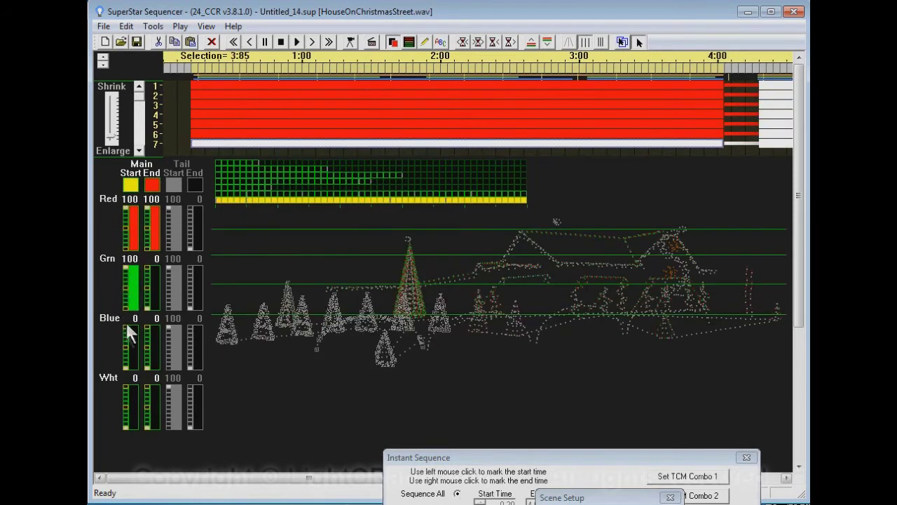
{"action": "left_click", "coordinate": [126, 327]}
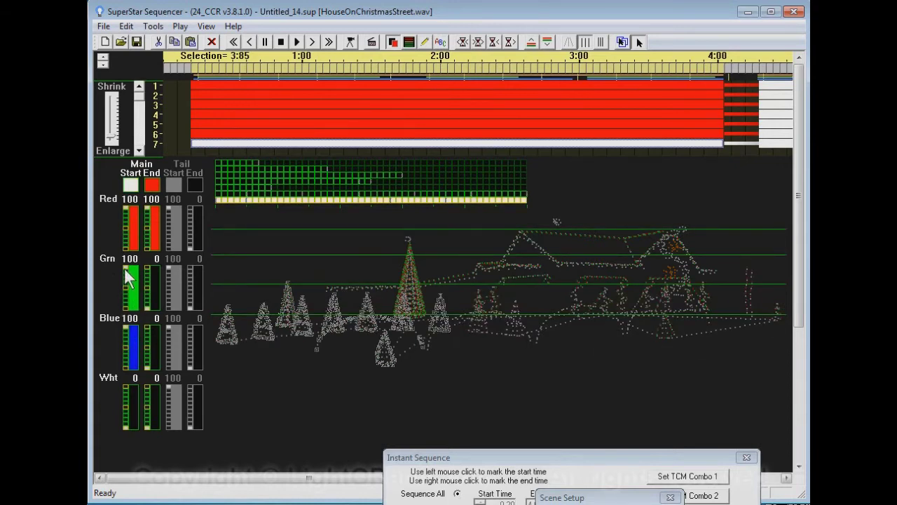
{"action": "right_click", "coordinate": [128, 279]}
{"action": "right_click", "coordinate": [126, 330]}
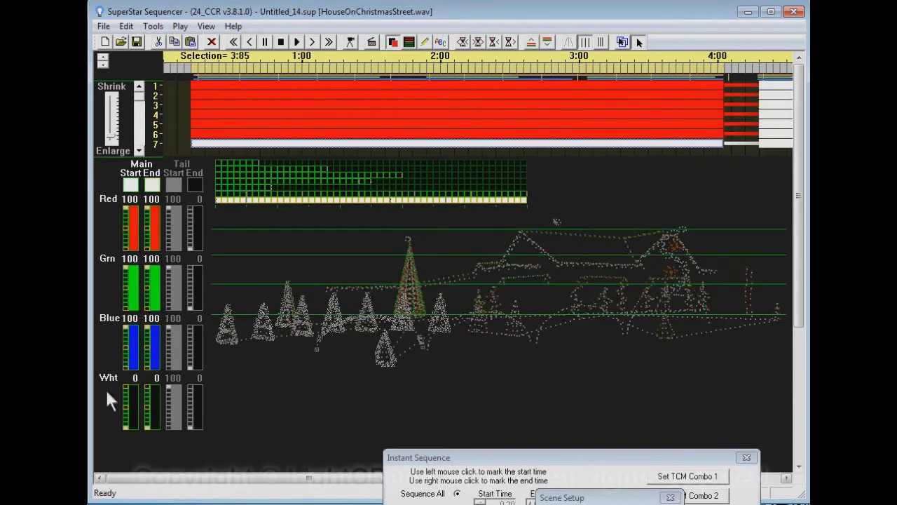
{"action": "left_click", "coordinate": [126, 384]}
{"action": "right_click", "coordinate": [121, 386]}
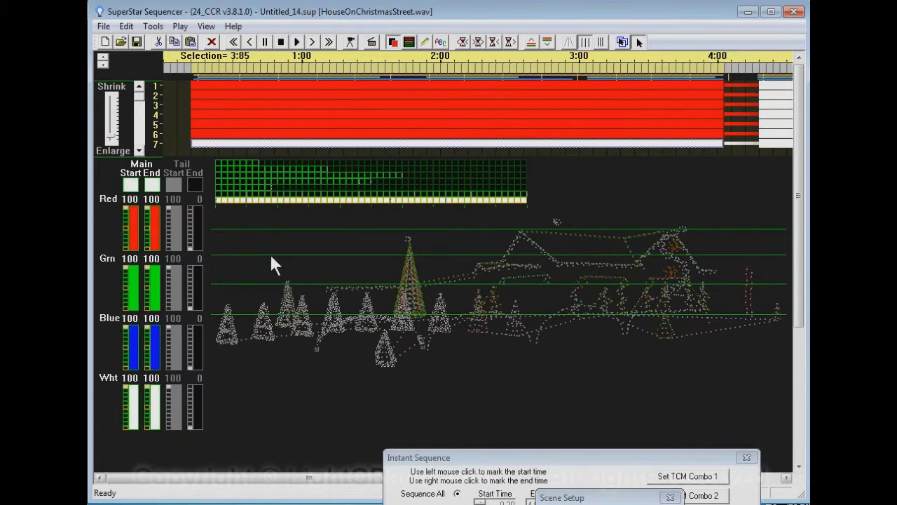
{"action": "left_click_drag", "start_coordinate": [218, 208], "coordinate": [526, 205]}
{"action": "left_click_drag", "start_coordinate": [221, 202], "coordinate": [523, 198]}
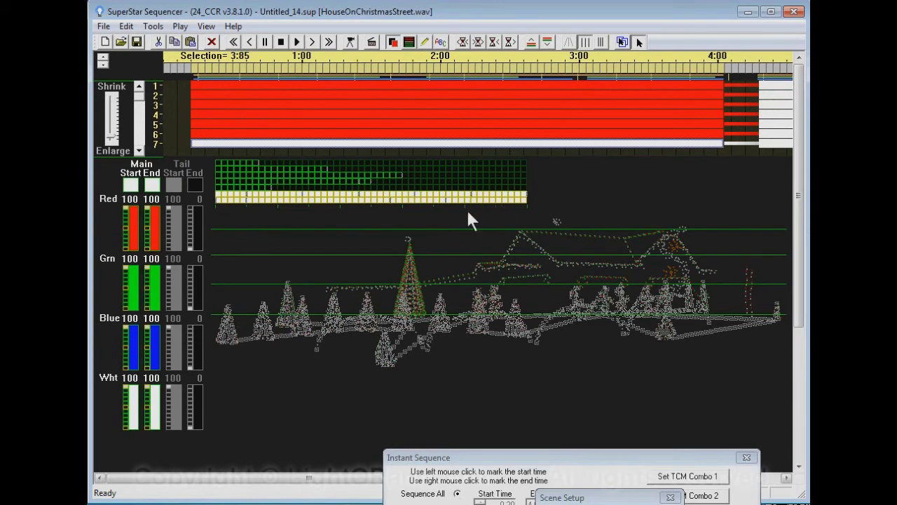
{"action": "left_click", "coordinate": [219, 196]}
Drag across a short stretch of the lower grid row.
{"action": "left_click_drag", "start_coordinate": [225, 196], "coordinate": [267, 187]}
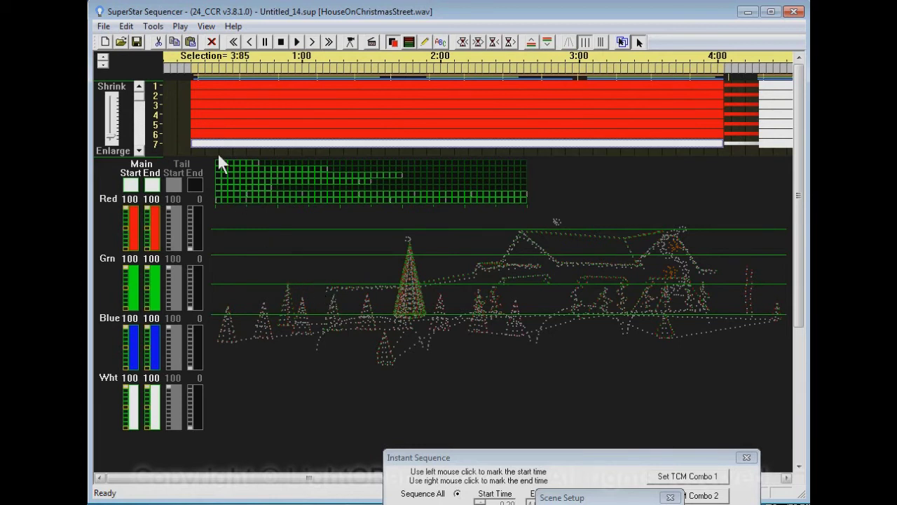
Import the house .lee visualization with a longer Max Length for the sequencing grid.
{"action": "left_click", "coordinate": [104, 26]}
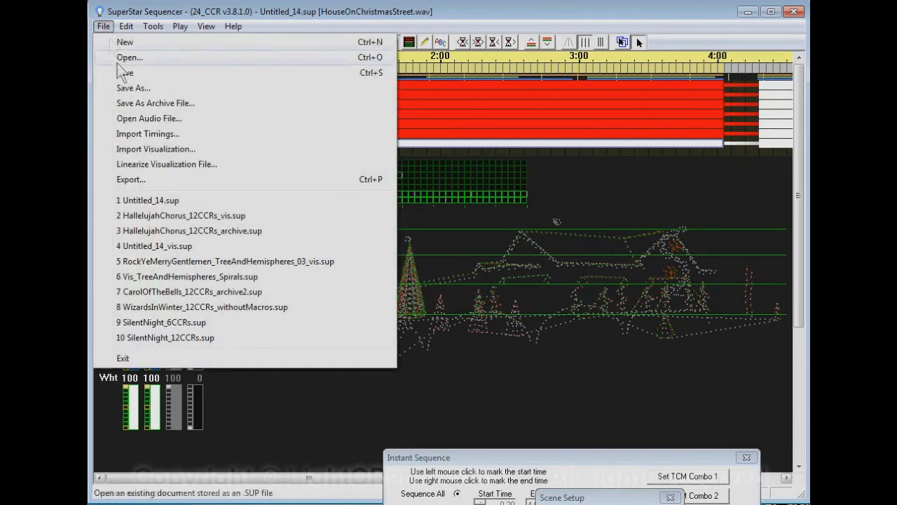
{"action": "left_click", "coordinate": [148, 149]}
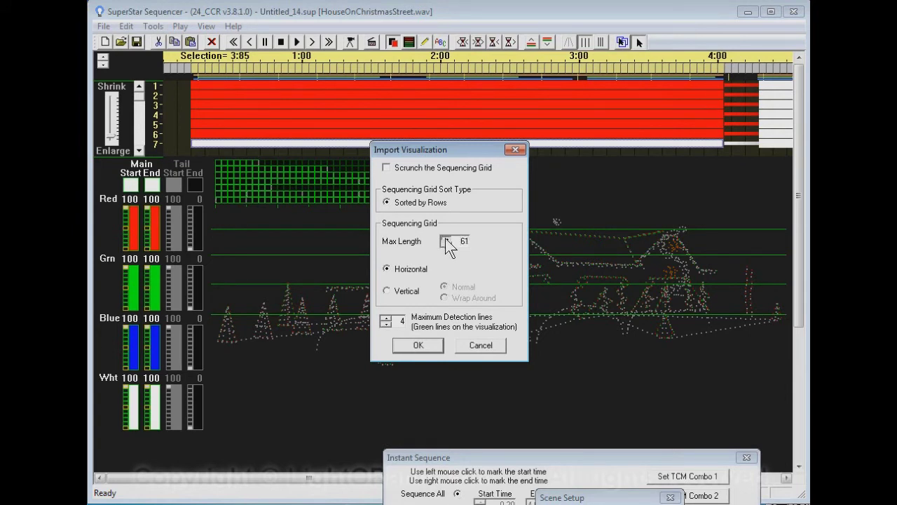
{"action": "left_click", "coordinate": [445, 238]}
{"action": "left_click", "coordinate": [409, 345]}
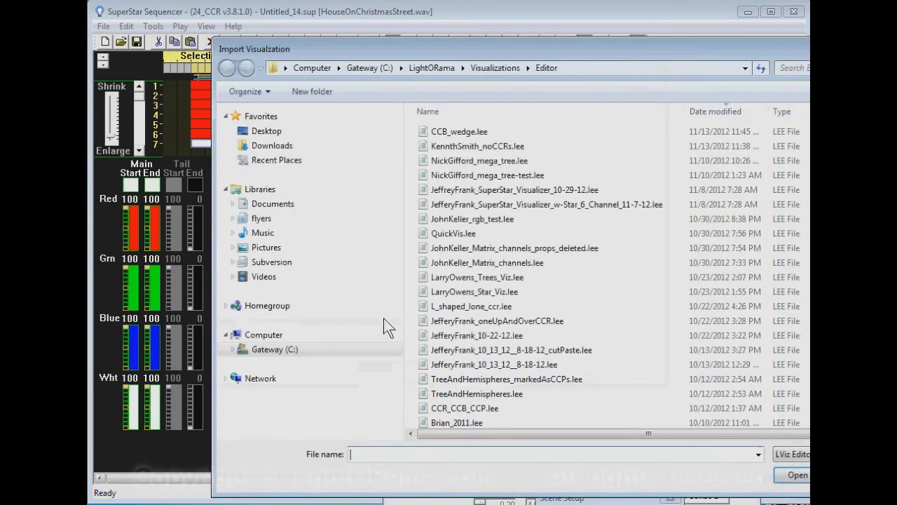
{"action": "left_click", "coordinate": [452, 147]}
{"action": "left_click", "coordinate": [797, 476]}
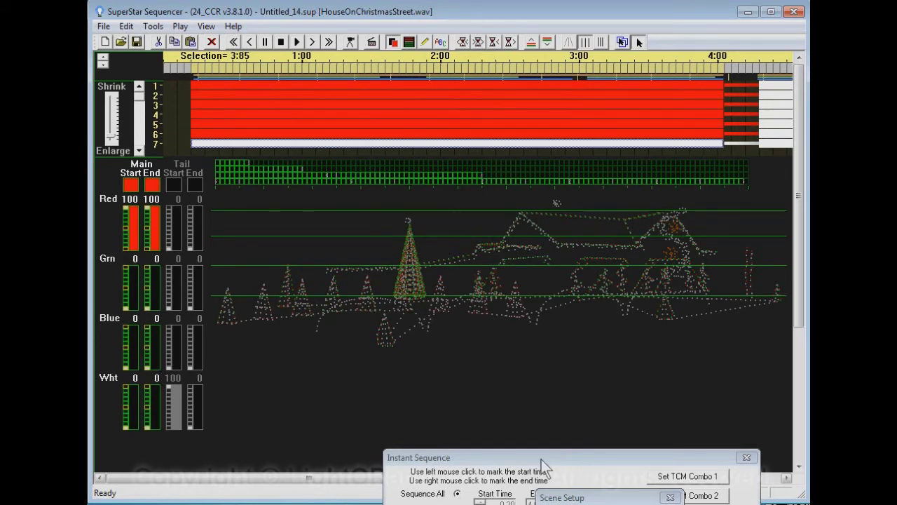
Set TCM 1 to the 1 morph full length theme, RGBW by group colour and no movement.
{"action": "left_click_drag", "start_coordinate": [541, 459], "coordinate": [549, 111]}
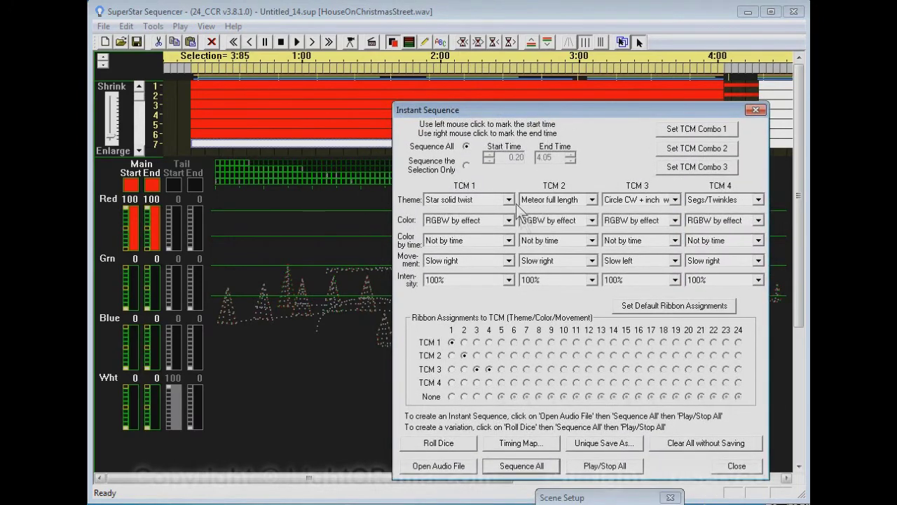
{"action": "left_click", "coordinate": [509, 200]}
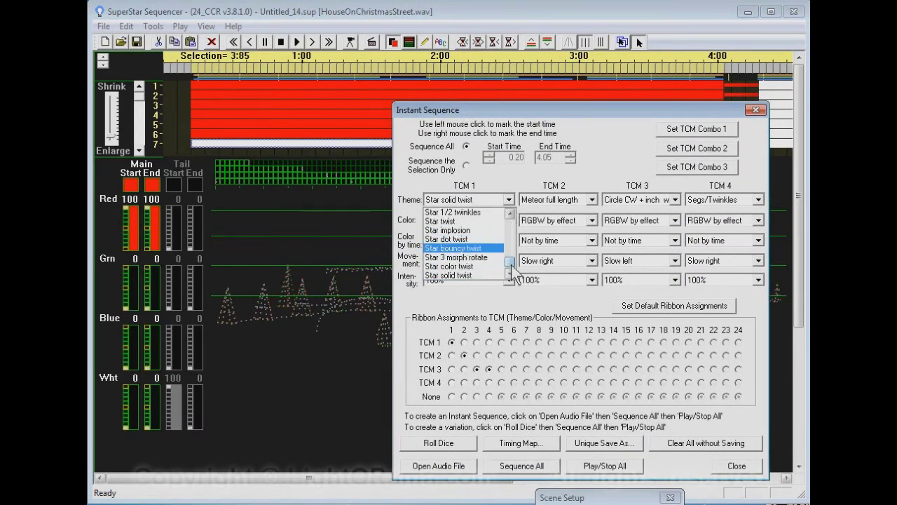
{"action": "scroll", "coordinate": [514, 228], "scroll_direction": "down", "scroll_amount": 2}
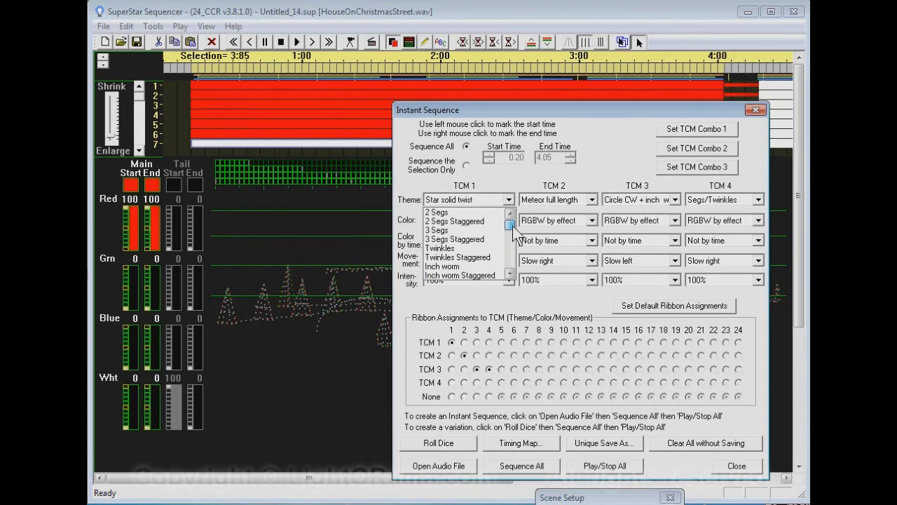
{"action": "left_click", "coordinate": [508, 275]}
{"action": "left_click", "coordinate": [508, 275]}
{"action": "left_click", "coordinate": [509, 274]}
{"action": "left_click", "coordinate": [509, 274]}
{"action": "left_click", "coordinate": [509, 274]}
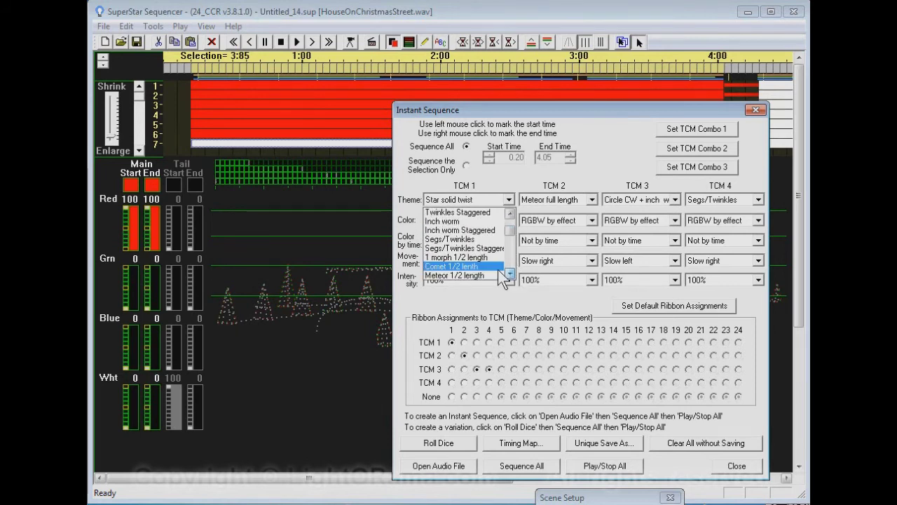
{"action": "left_click", "coordinate": [509, 274]}
{"action": "left_click", "coordinate": [477, 234]}
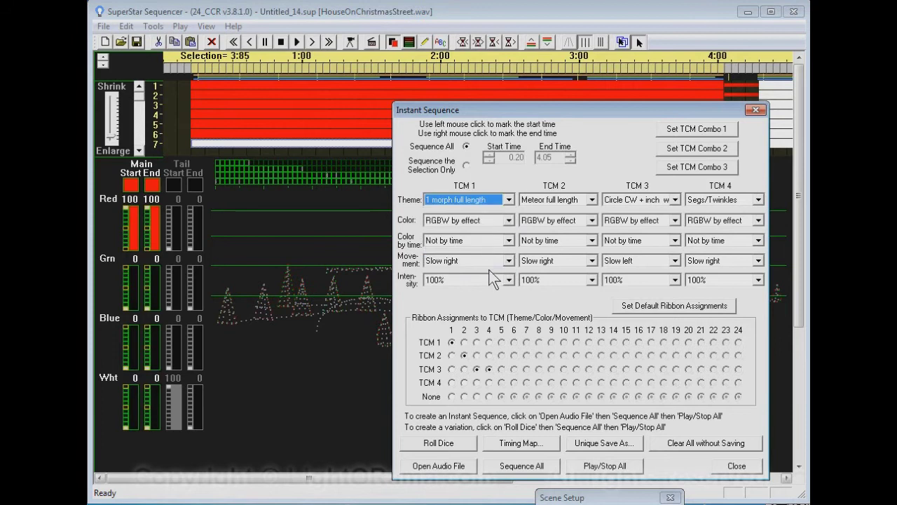
{"action": "left_click", "coordinate": [509, 220]}
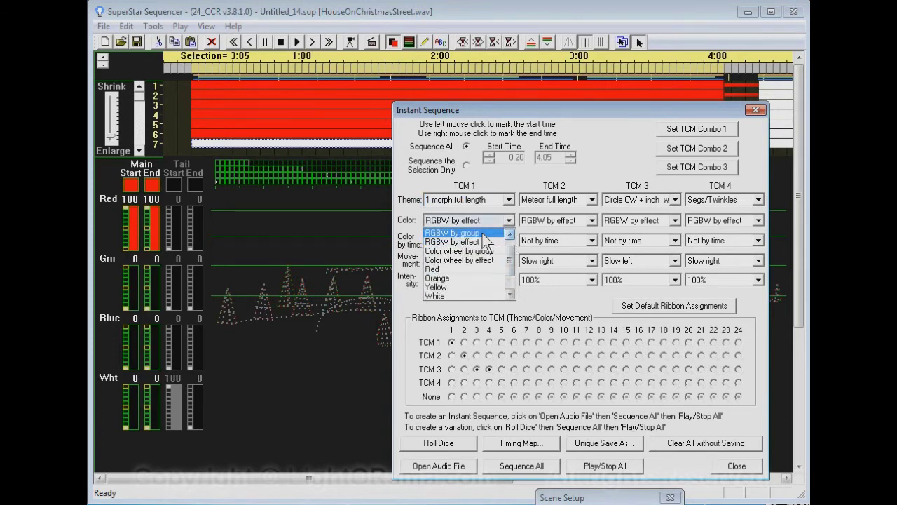
{"action": "left_click", "coordinate": [490, 234]}
{"action": "left_click", "coordinate": [508, 261]}
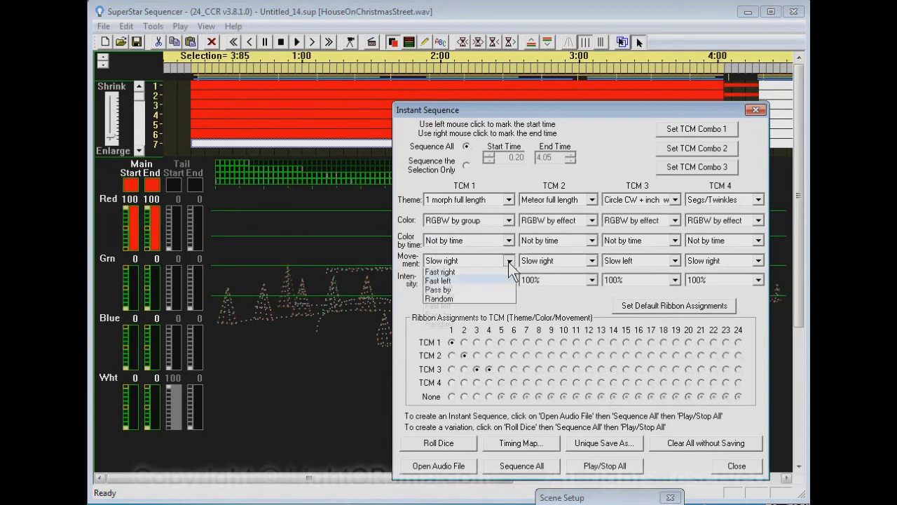
{"action": "left_click", "coordinate": [477, 276]}
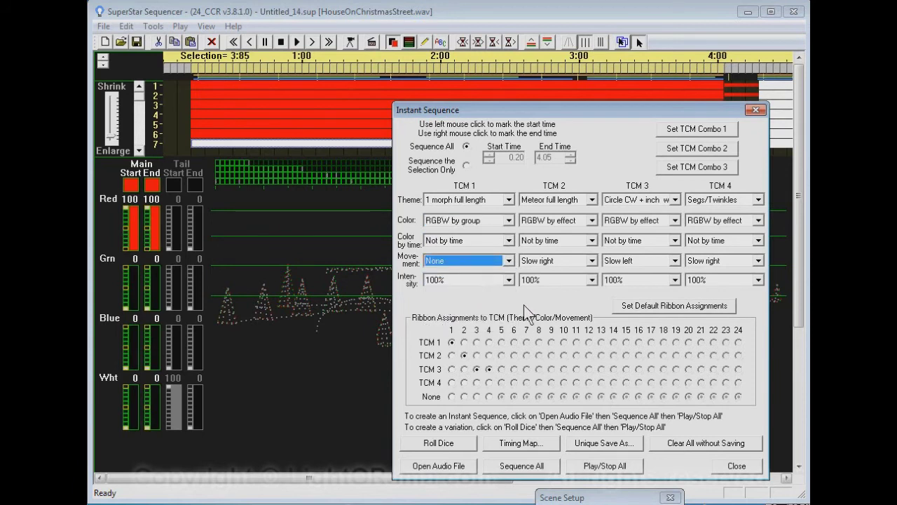
Assign ribbons 2 and 4 to TCM 1 and make ribbons 1–4 respond to all frequencies.
{"action": "left_click", "coordinate": [464, 342]}
{"action": "left_click", "coordinate": [488, 342]}
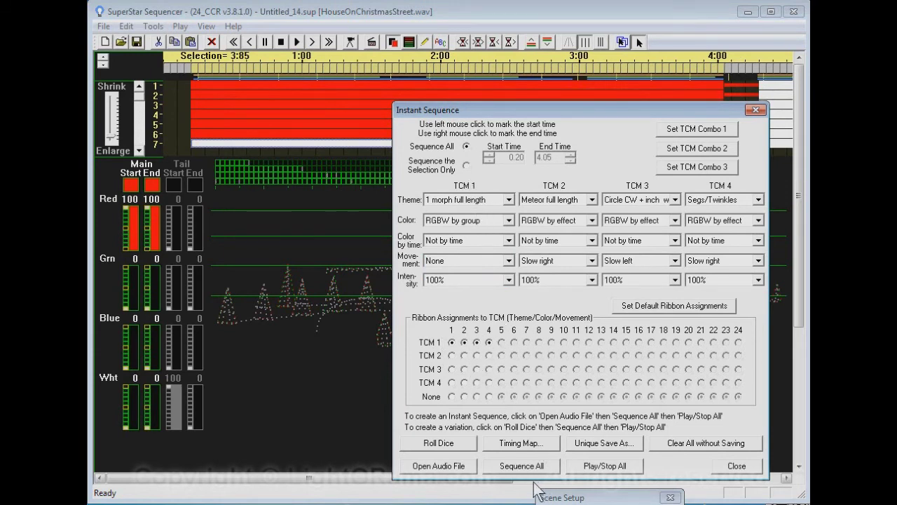
{"action": "left_click", "coordinate": [520, 442]}
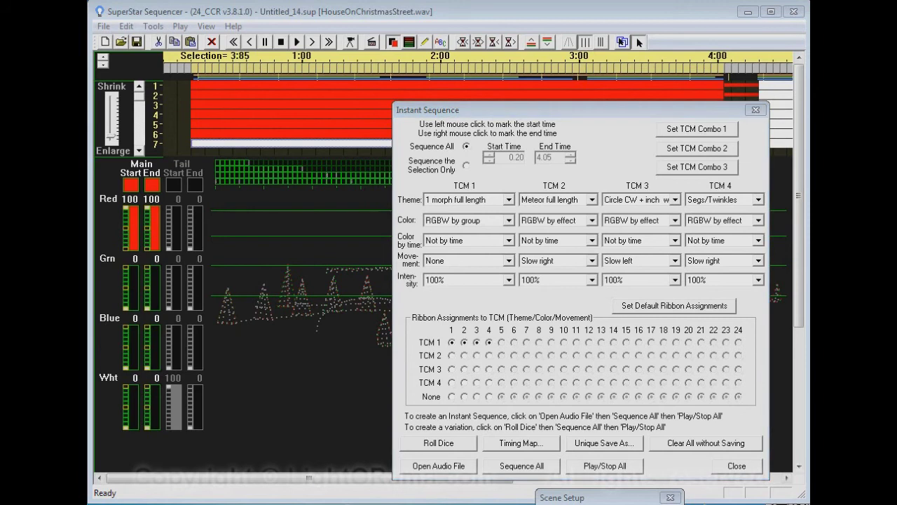
{"action": "left_click", "coordinate": [396, 250]}
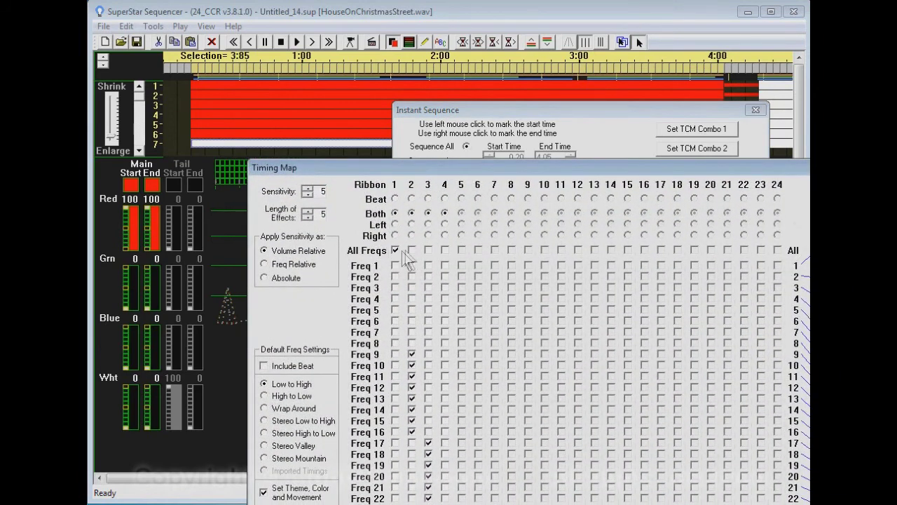
{"action": "left_click", "coordinate": [412, 251]}
{"action": "left_click", "coordinate": [428, 251]}
{"action": "left_click", "coordinate": [444, 250]}
{"action": "left_click_drag", "start_coordinate": [489, 175], "coordinate": [533, 499]}
Sequence the whole song, confirming new timings and replacing the existing sequence.
{"action": "left_click", "coordinate": [525, 466]}
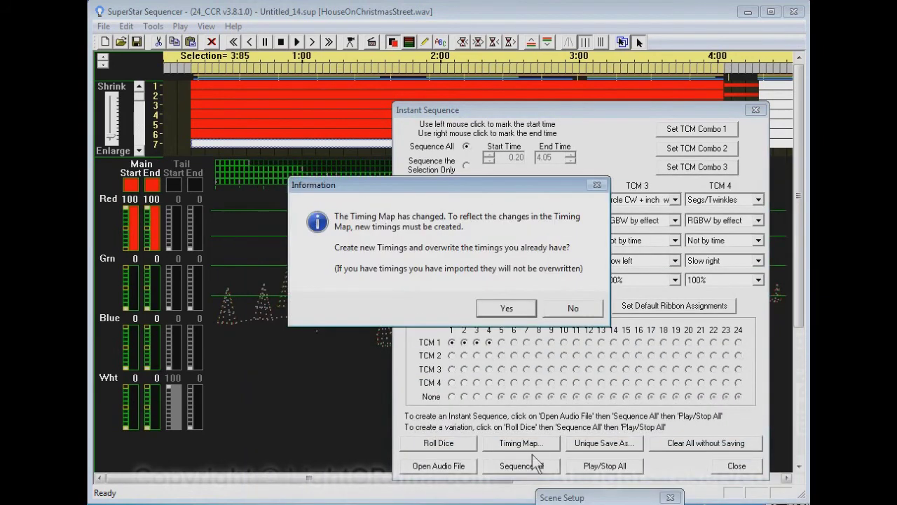
{"action": "left_click", "coordinate": [506, 309]}
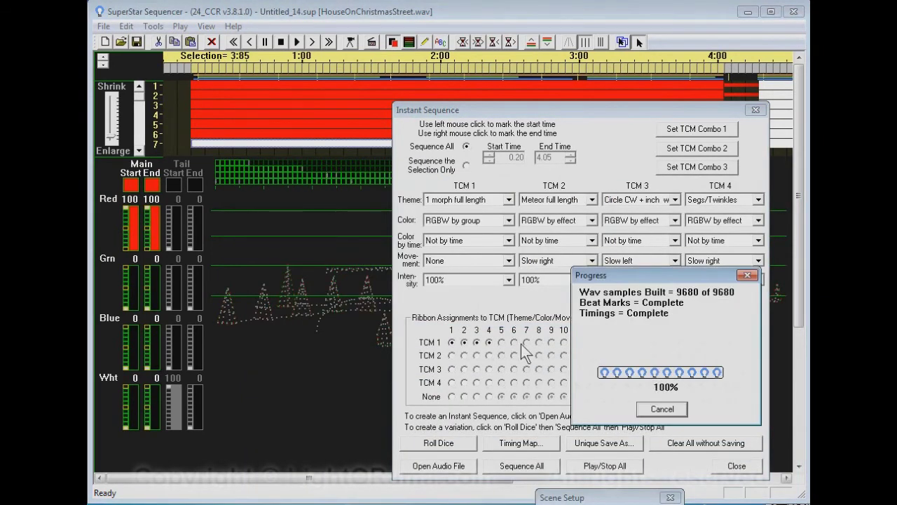
{"action": "left_click", "coordinate": [630, 338]}
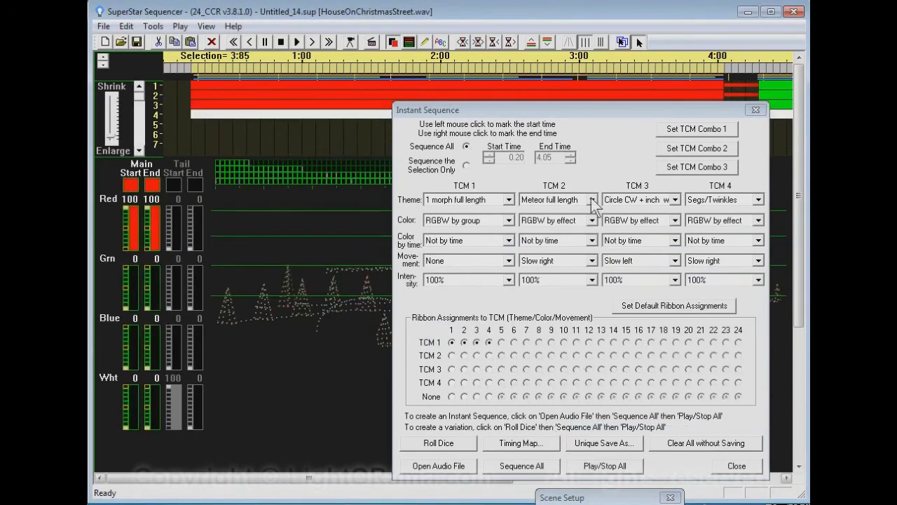
Uncover the house preview and select the white and red morphs to see the red morph's path.
{"action": "left_click_drag", "start_coordinate": [577, 111], "coordinate": [559, 422]}
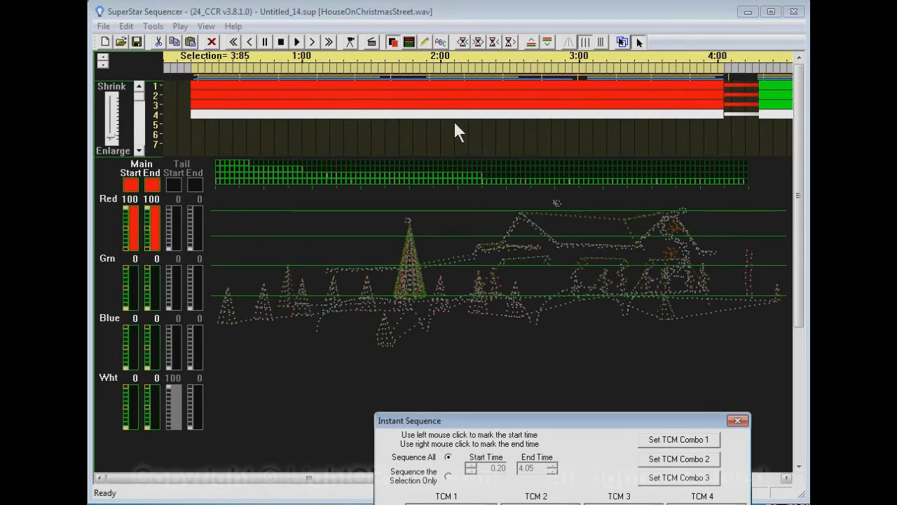
{"action": "left_click", "coordinate": [415, 115]}
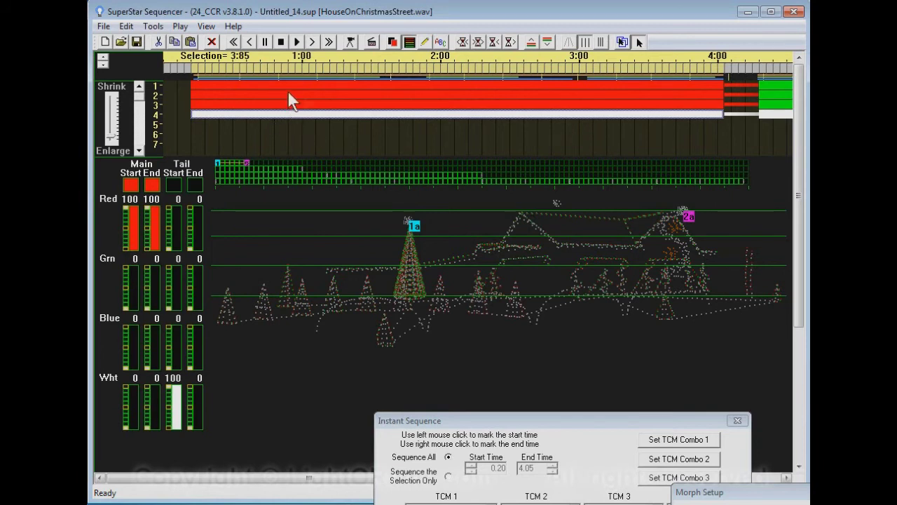
{"action": "left_click", "coordinate": [338, 87]}
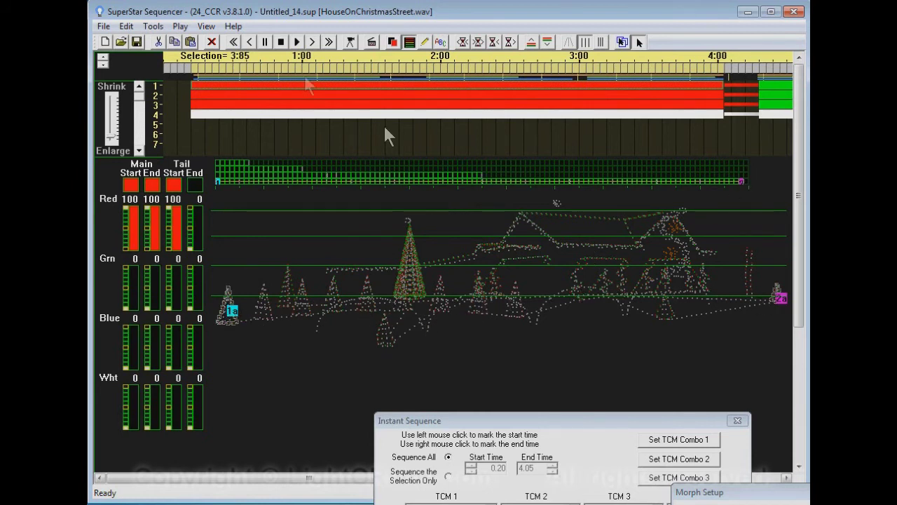
Play the entire generated sequence on the house preview, then stop it.
{"action": "left_click", "coordinate": [346, 42]}
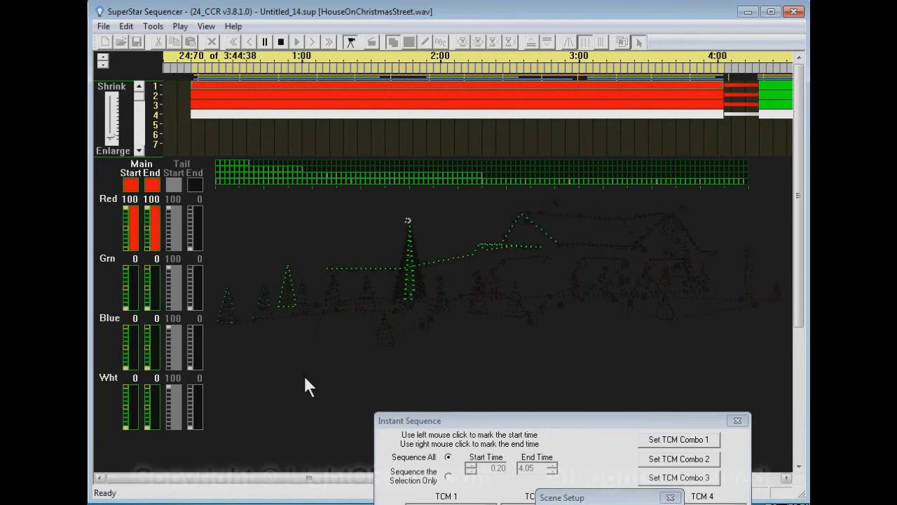
{"action": "left_click", "coordinate": [351, 44]}
Stop playback and change TCM 1's movement from None to Slow right.
{"action": "left_click_drag", "start_coordinate": [486, 419], "coordinate": [489, 100]}
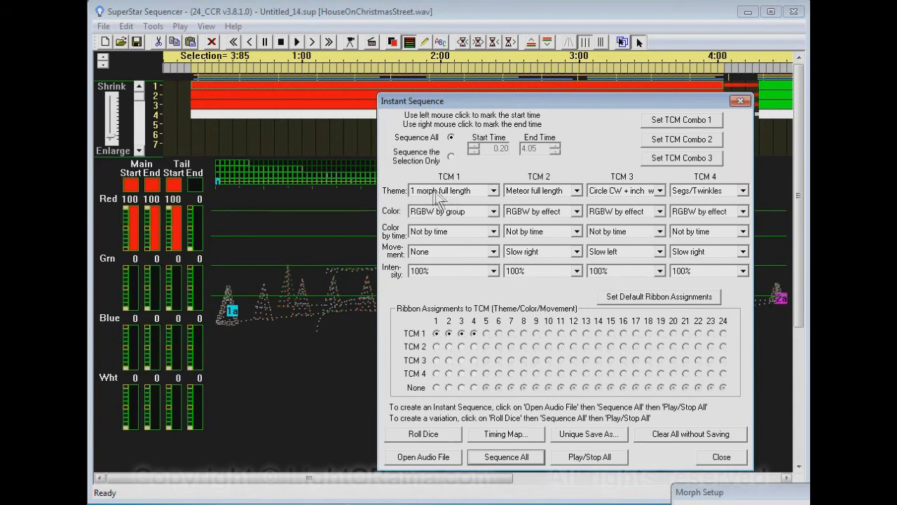
{"action": "left_click_drag", "start_coordinate": [481, 101], "coordinate": [465, 337]}
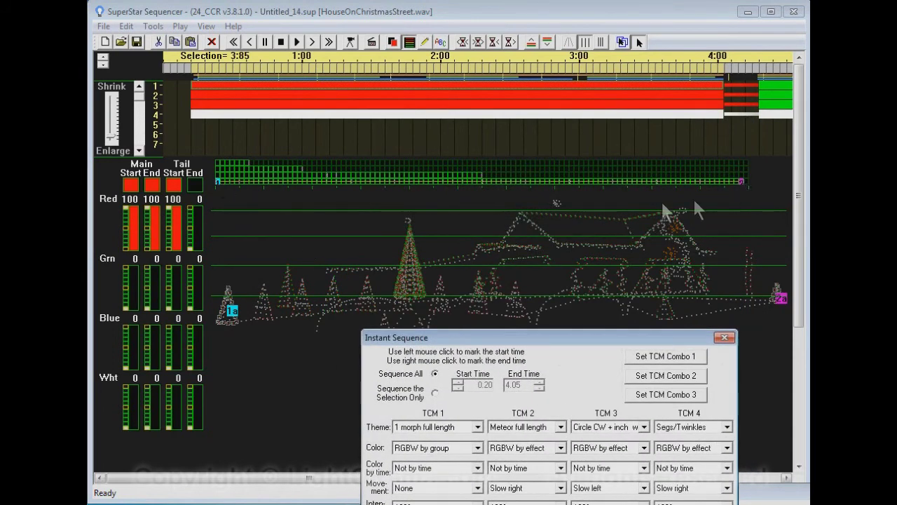
{"action": "left_click_drag", "start_coordinate": [517, 339], "coordinate": [546, 85]}
{"action": "left_click", "coordinate": [505, 233]}
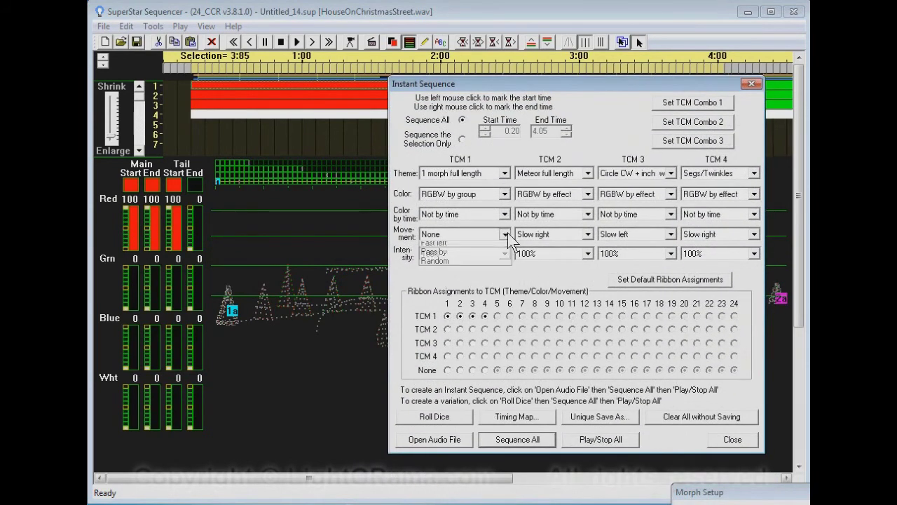
{"action": "left_click", "coordinate": [472, 255]}
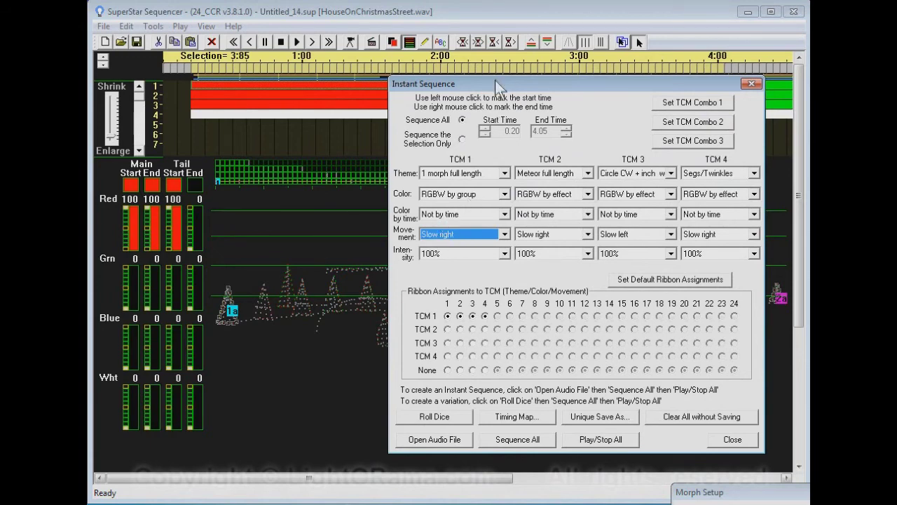
Switch TCM 1's movement briefly to None and back, leaving it on Slow right.
{"action": "left_click_drag", "start_coordinate": [494, 84], "coordinate": [485, 273]}
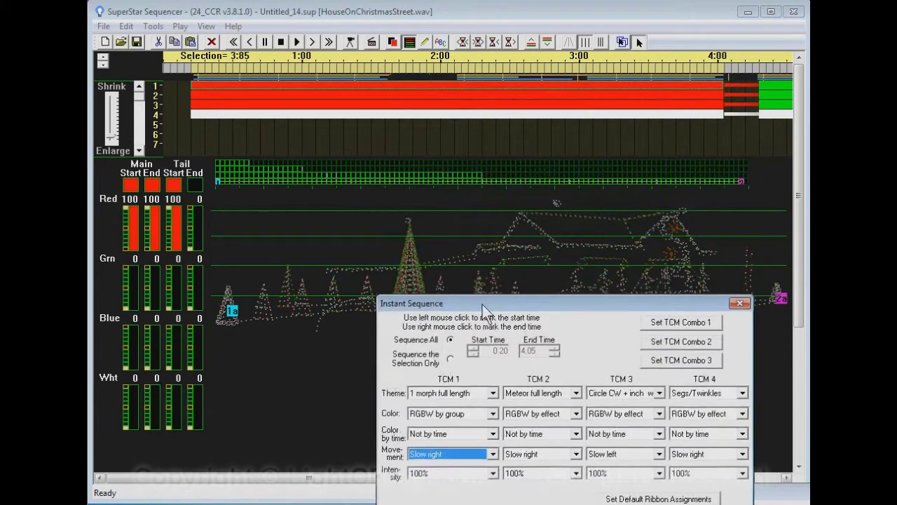
{"action": "left_click_drag", "start_coordinate": [483, 311], "coordinate": [474, 345]}
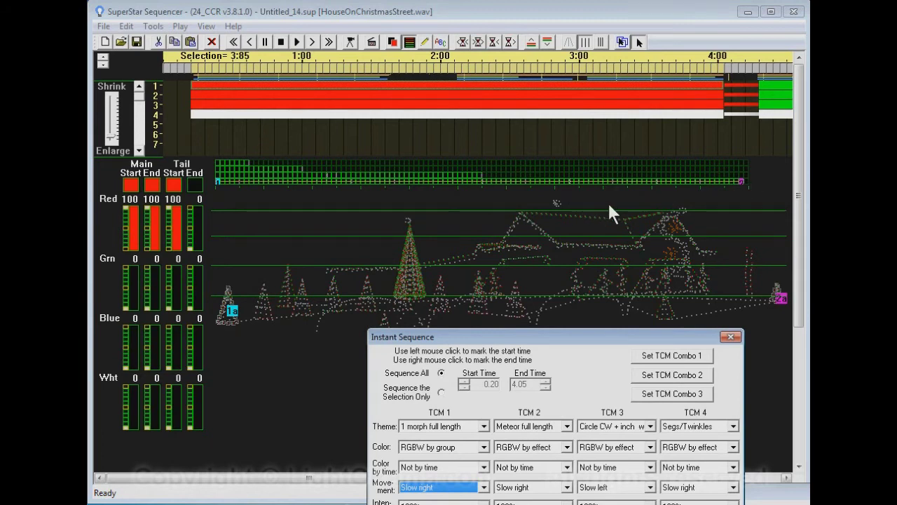
{"action": "left_click_drag", "start_coordinate": [511, 337], "coordinate": [515, 381]}
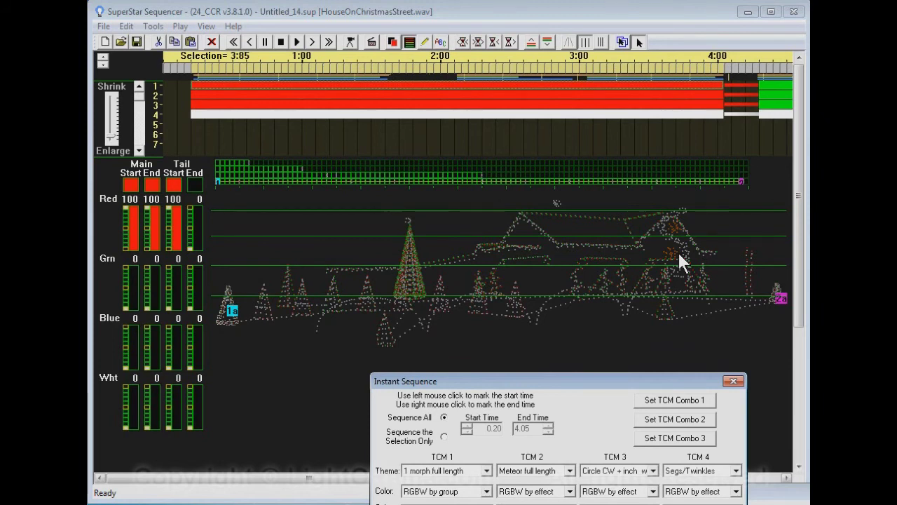
{"action": "left_click_drag", "start_coordinate": [600, 382], "coordinate": [624, 156]}
{"action": "left_click", "coordinate": [510, 308]}
{"action": "key", "text": "Up"}
{"action": "key", "text": "Up"}
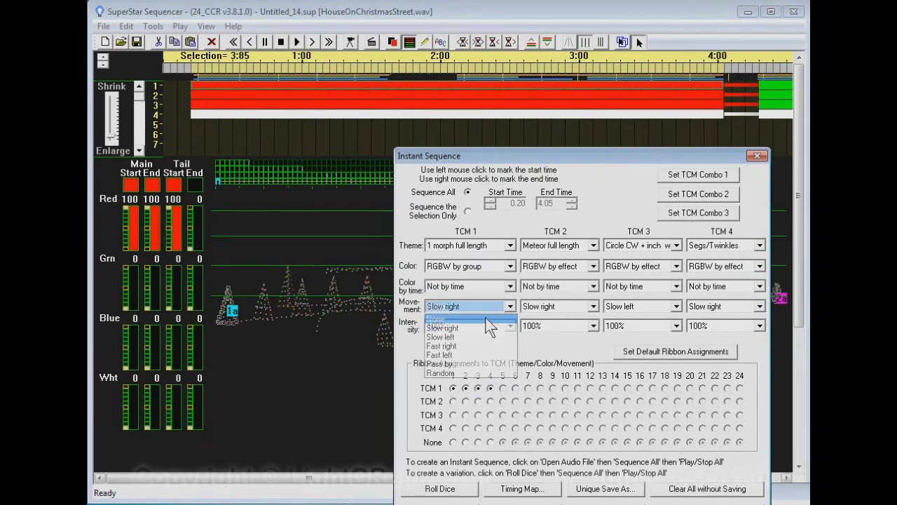
{"action": "key", "text": "Return"}
{"action": "left_click", "coordinate": [509, 306]}
{"action": "left_click", "coordinate": [465, 329]}
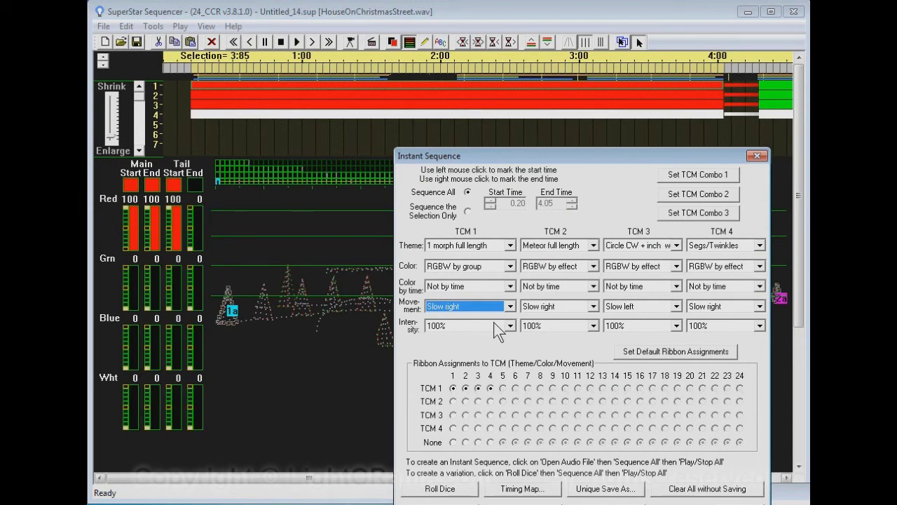
{"action": "left_click", "coordinate": [511, 307]}
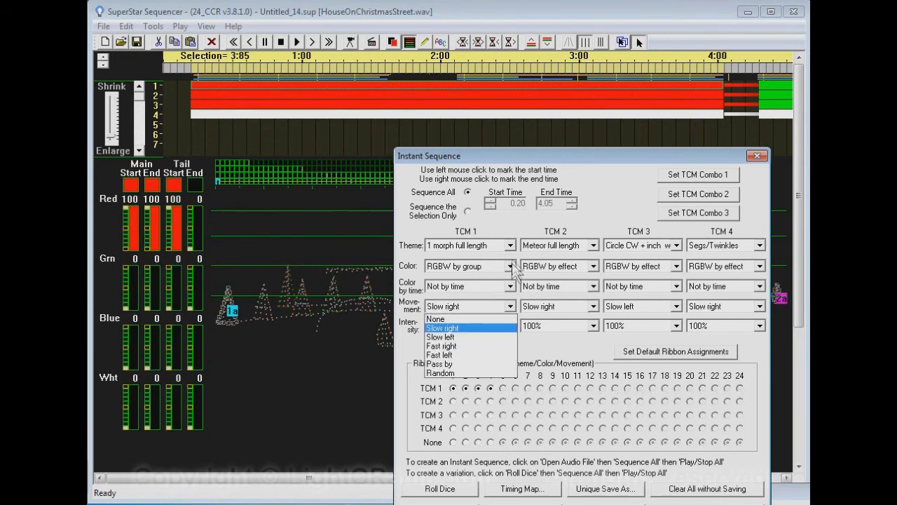
{"action": "left_click", "coordinate": [560, 158]}
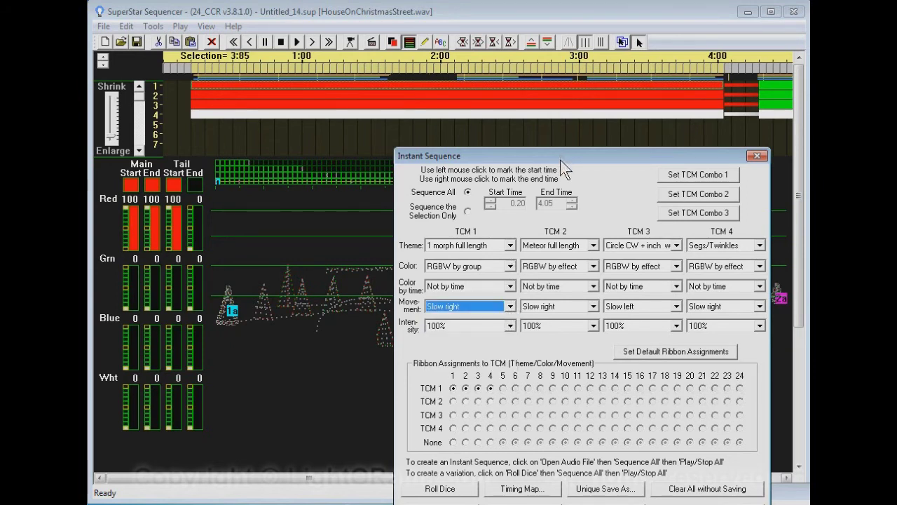
Regenerate the whole-song sequence with TCM 1 moving slow right, overwriting the old one.
{"action": "left_click_drag", "start_coordinate": [586, 160], "coordinate": [587, 106]}
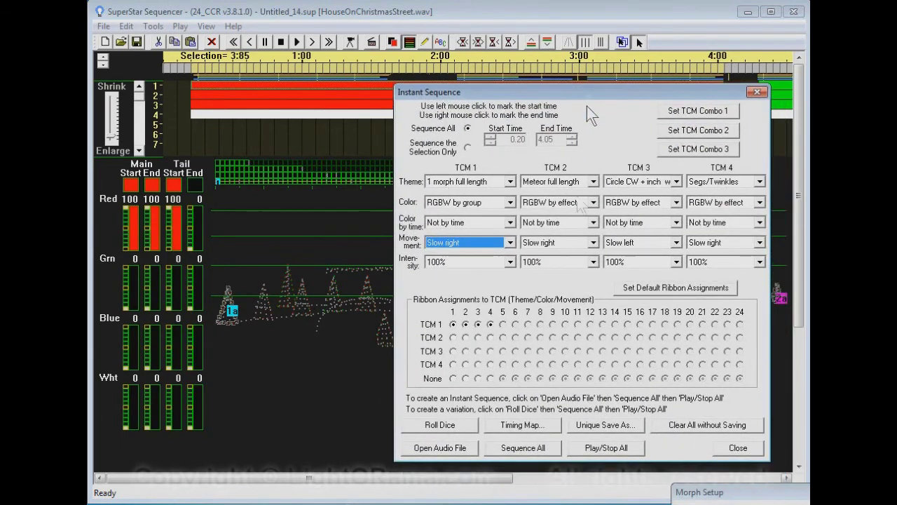
{"action": "left_click", "coordinate": [533, 446]}
{"action": "left_click", "coordinate": [637, 319]}
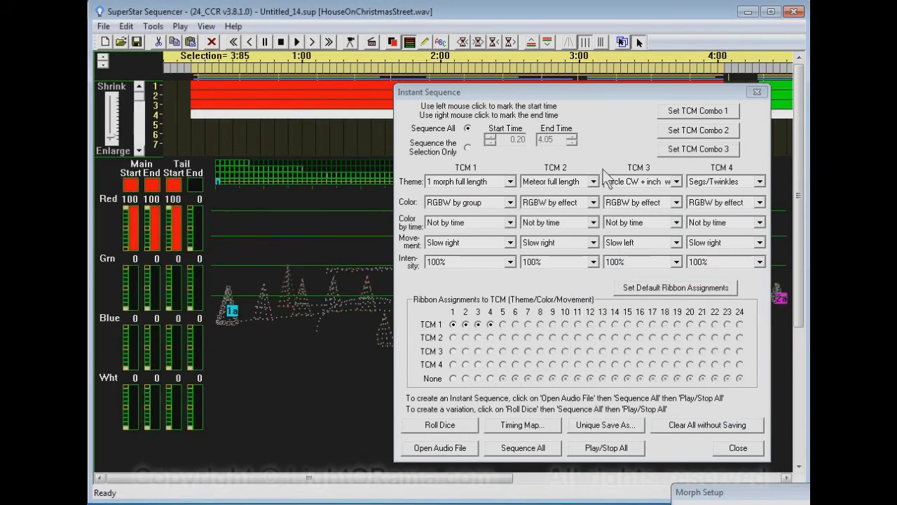
Play the rebuilt sequence on the house preview, stop it, and bring the settings back up.
{"action": "left_click_drag", "start_coordinate": [587, 104], "coordinate": [553, 427]}
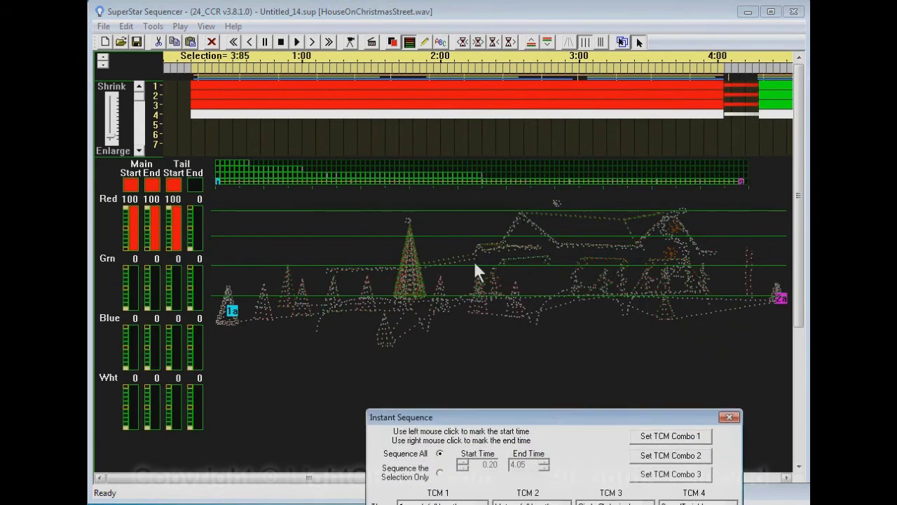
{"action": "left_click", "coordinate": [352, 42]}
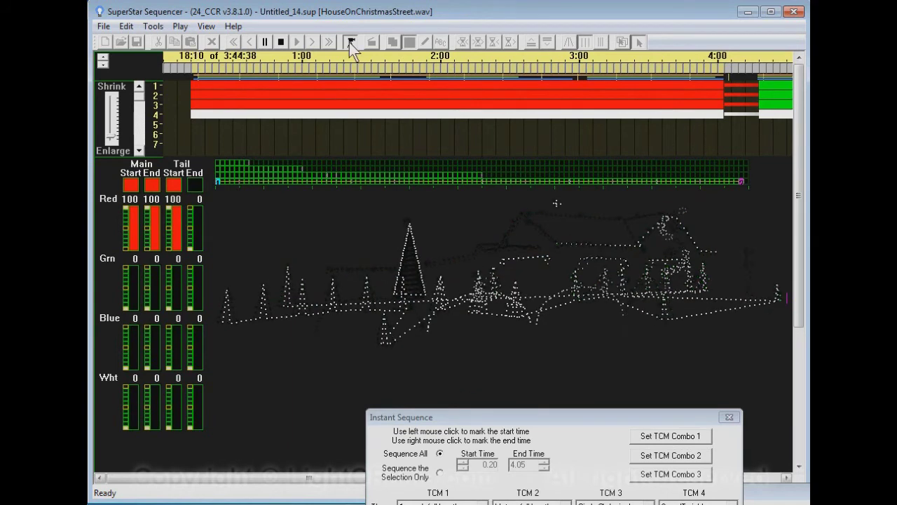
{"action": "key", "text": "space"}
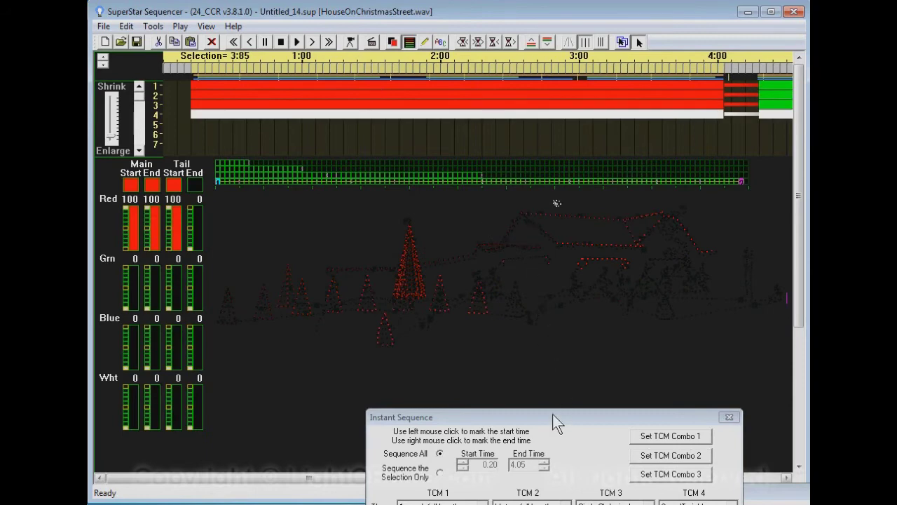
{"action": "left_click_drag", "start_coordinate": [554, 419], "coordinate": [556, 87]}
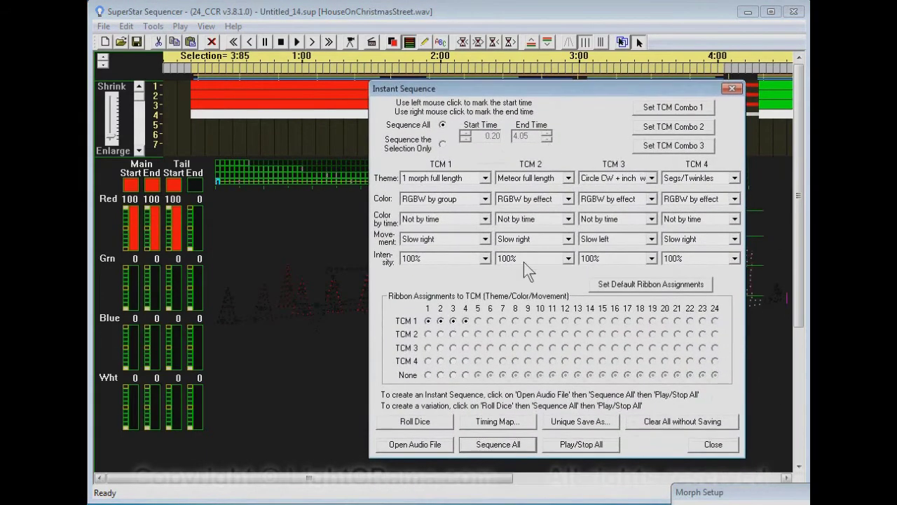
Reset ribbons to default TCMs, roll random themes, and rebuild the whole-song sequence.
{"action": "left_click", "coordinate": [637, 286]}
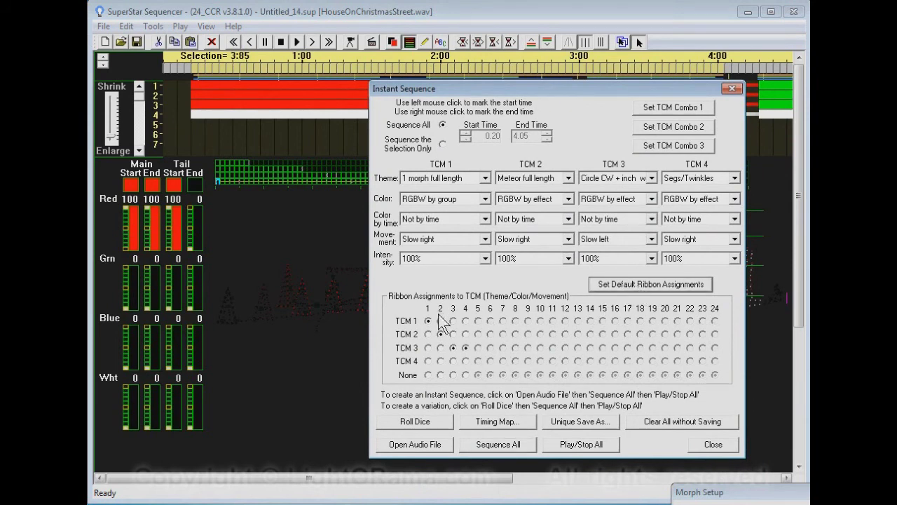
{"action": "left_click", "coordinate": [430, 424]}
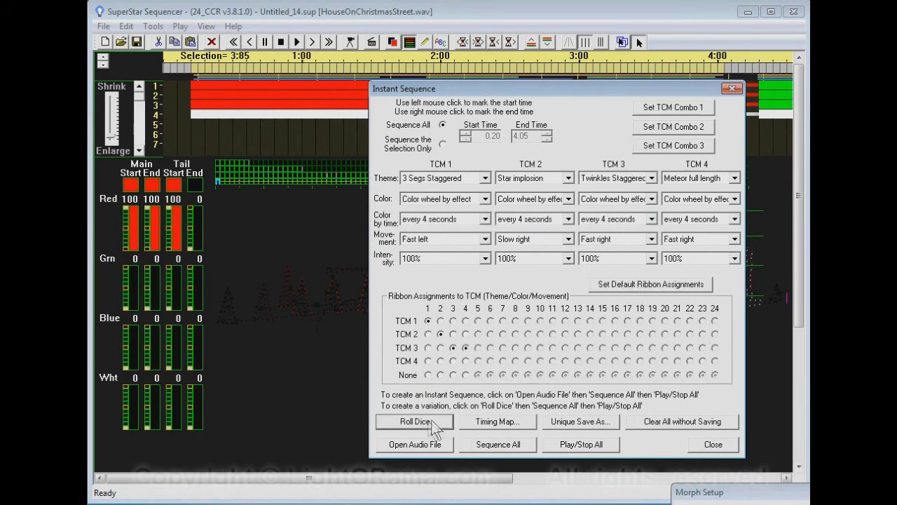
{"action": "left_click", "coordinate": [493, 446]}
{"action": "left_click", "coordinate": [602, 317]}
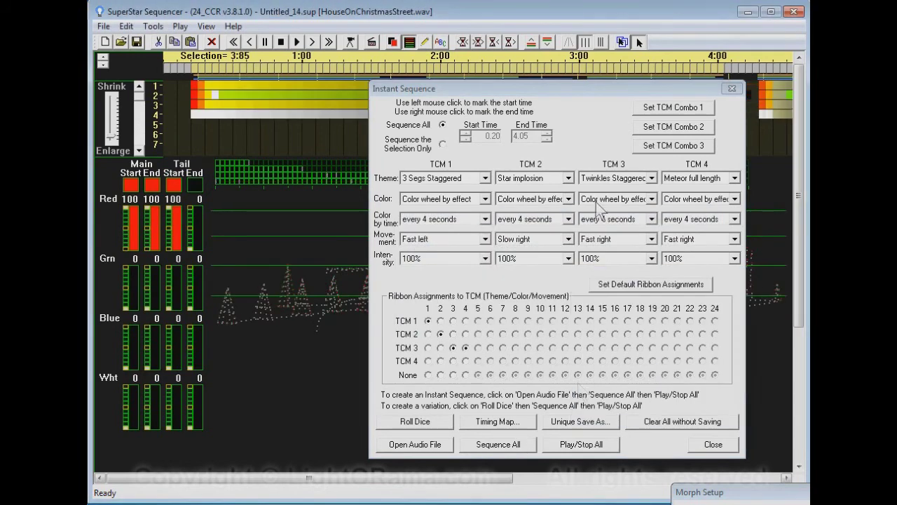
Play the new randomised sequence on the house preview, then stop it.
{"action": "left_click_drag", "start_coordinate": [574, 90], "coordinate": [591, 418]}
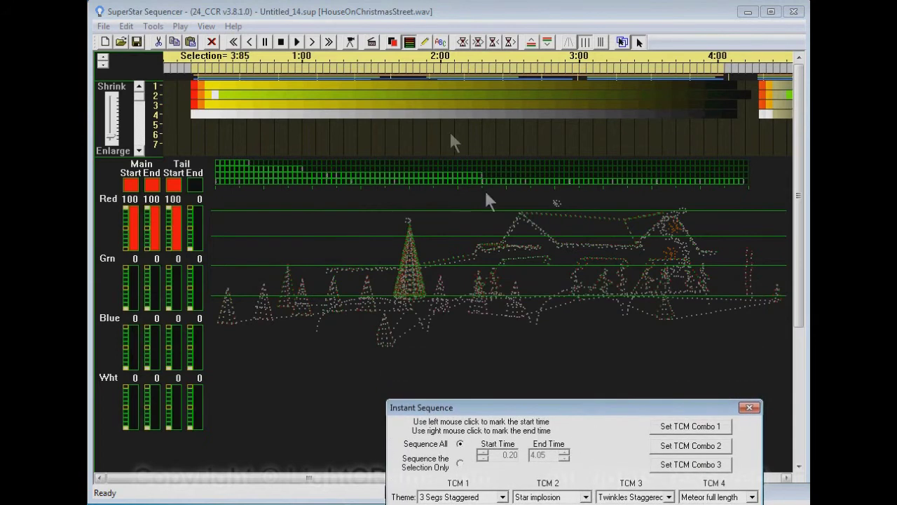
{"action": "left_click", "coordinate": [350, 42]}
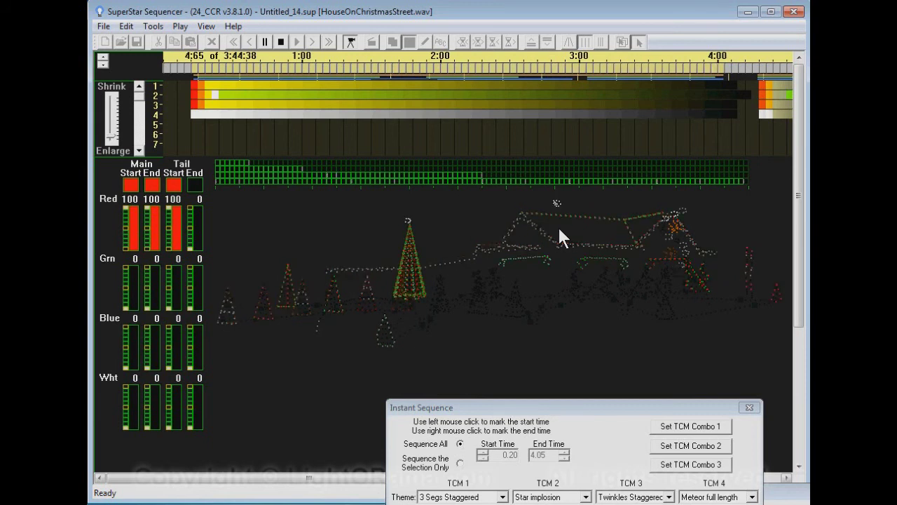
{"action": "left_click", "coordinate": [352, 43]}
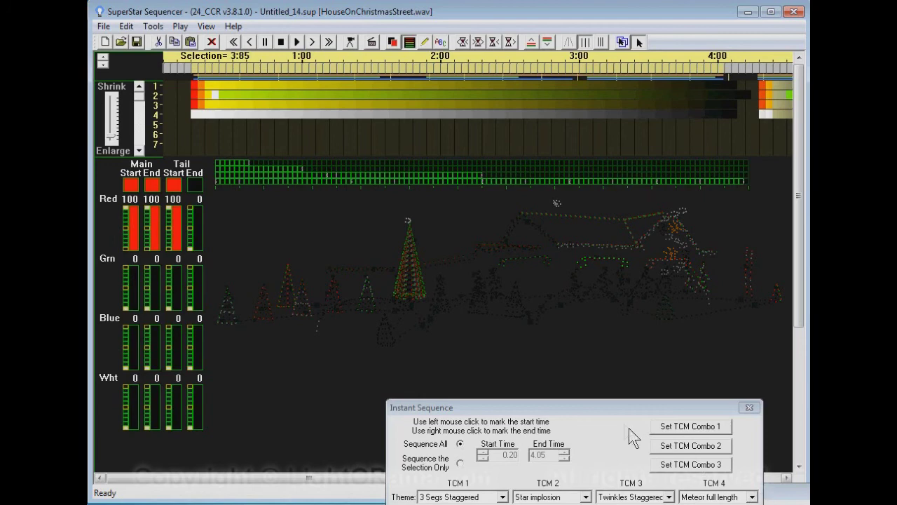
Uncheck All Freqs for ribbons 1–4 in the Timing Map and return to the instant sequence settings.
{"action": "left_click_drag", "start_coordinate": [612, 406], "coordinate": [610, 220]}
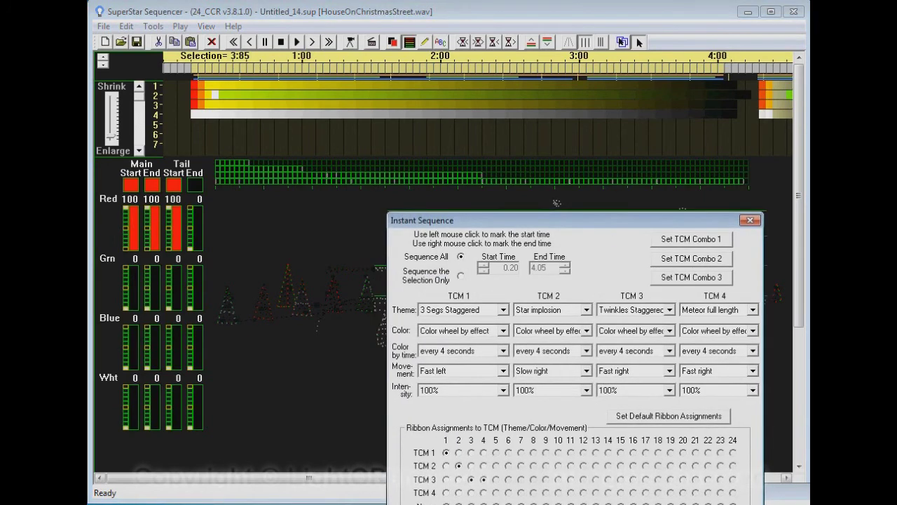
{"action": "key", "text": "Return"}
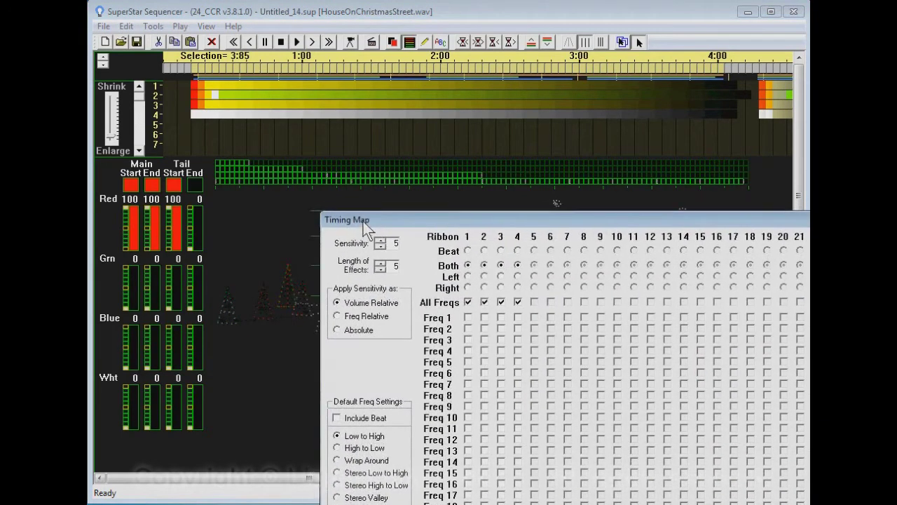
{"action": "left_click_drag", "start_coordinate": [363, 221], "coordinate": [319, 174]}
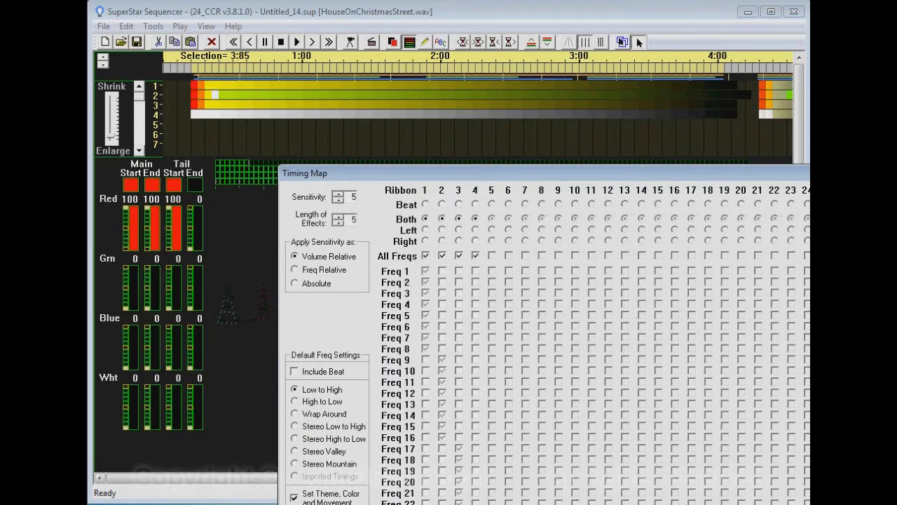
{"action": "left_click", "coordinate": [476, 256]}
{"action": "left_click", "coordinate": [458, 256]}
{"action": "left_click", "coordinate": [442, 256]}
{"action": "left_click", "coordinate": [426, 256]}
{"action": "key", "text": "Return"}
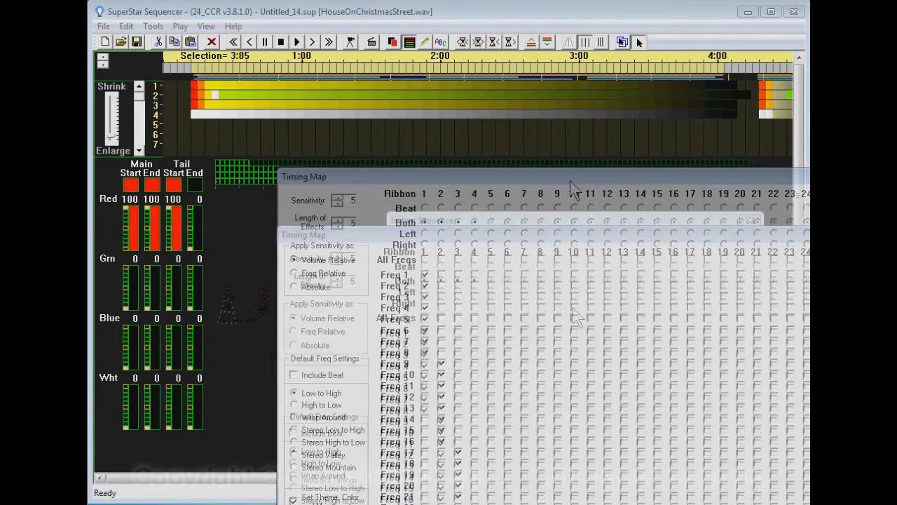
{"action": "left_click_drag", "start_coordinate": [590, 223], "coordinate": [569, 83]}
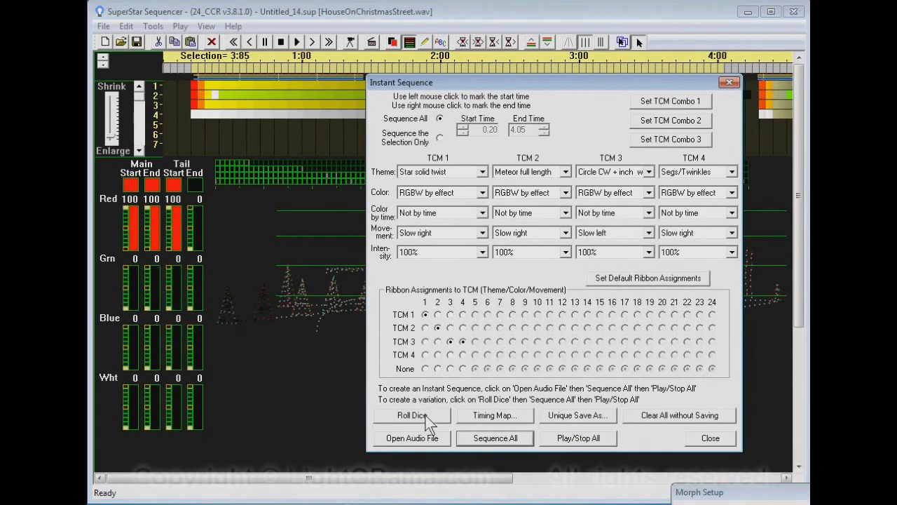
Roll new random themes and rebuild the whole-song sequence, confirming both overwrite prompts.
{"action": "left_click", "coordinate": [426, 417]}
{"action": "left_click", "coordinate": [487, 442]}
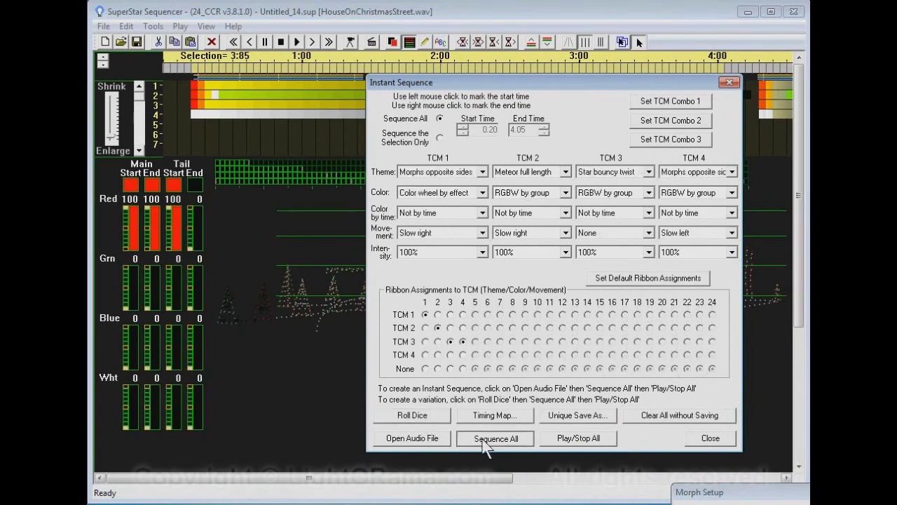
{"action": "left_click", "coordinate": [507, 306]}
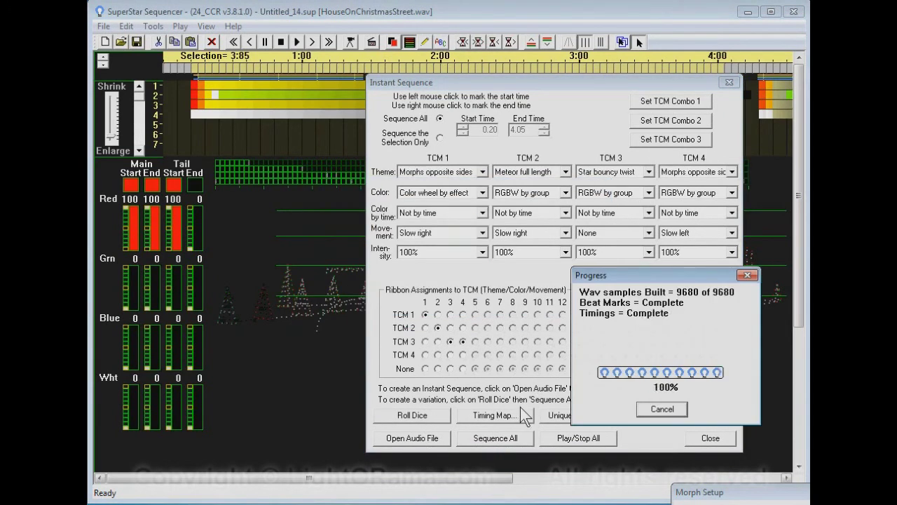
{"action": "left_click", "coordinate": [611, 306]}
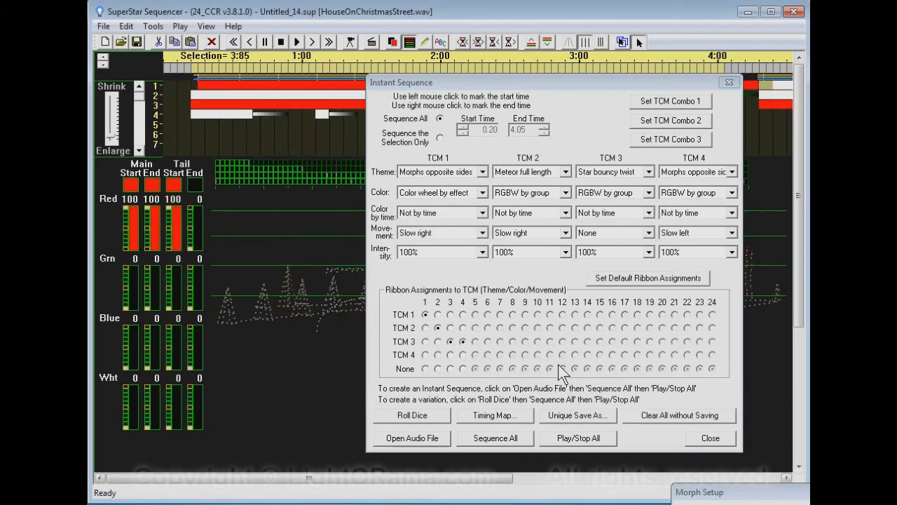
Play the regenerated sequence on the house preview, stop it, and show a scene's points.
{"action": "left_click_drag", "start_coordinate": [518, 81], "coordinate": [525, 445]}
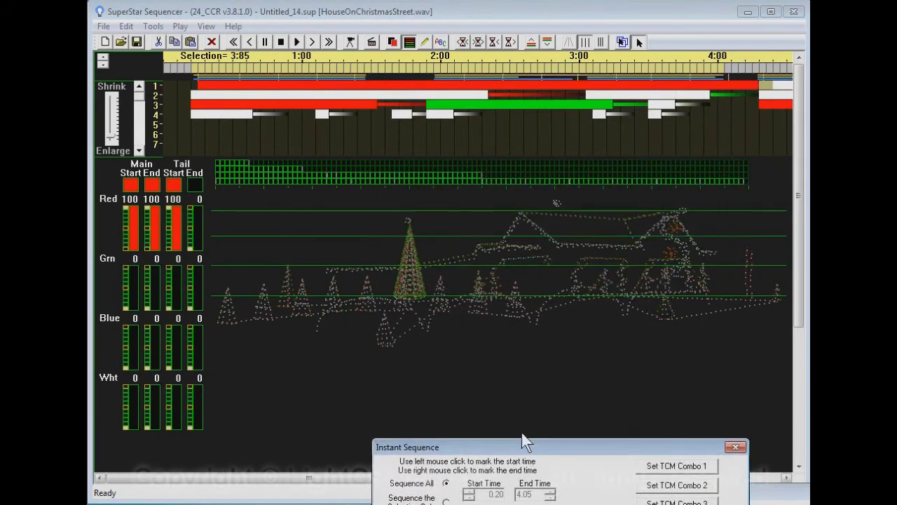
{"action": "left_click", "coordinate": [352, 43]}
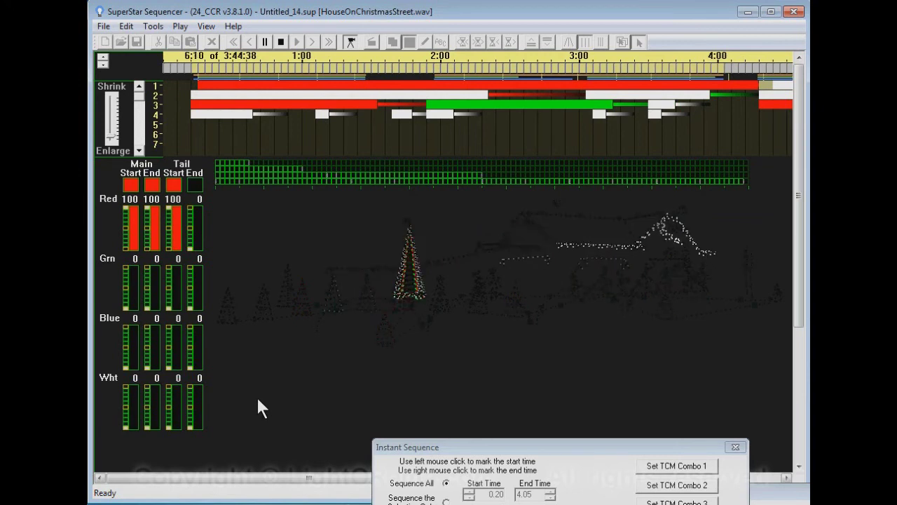
{"action": "left_click", "coordinate": [353, 42]}
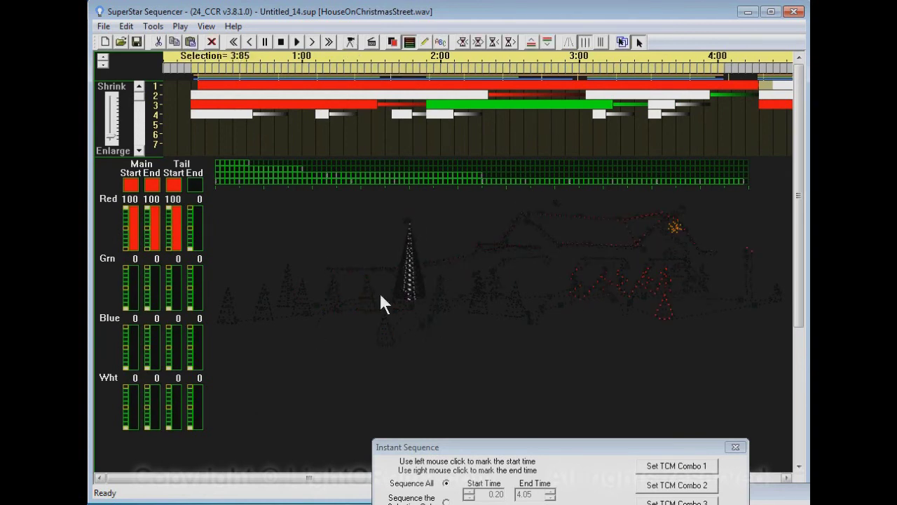
{"action": "left_click", "coordinate": [246, 169]}
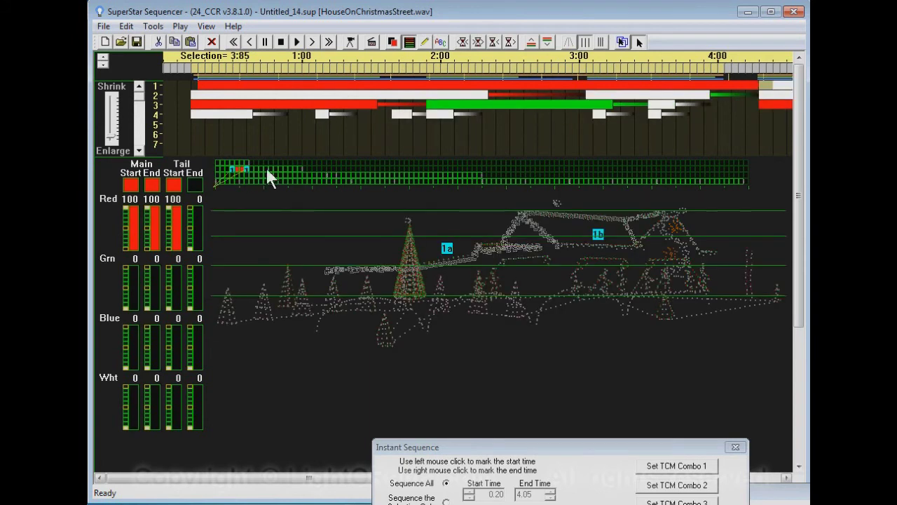
Open the scene setup, mark its end point, and inspect the row 2 white and row 3 red morphs.
{"action": "left_click", "coordinate": [395, 43]}
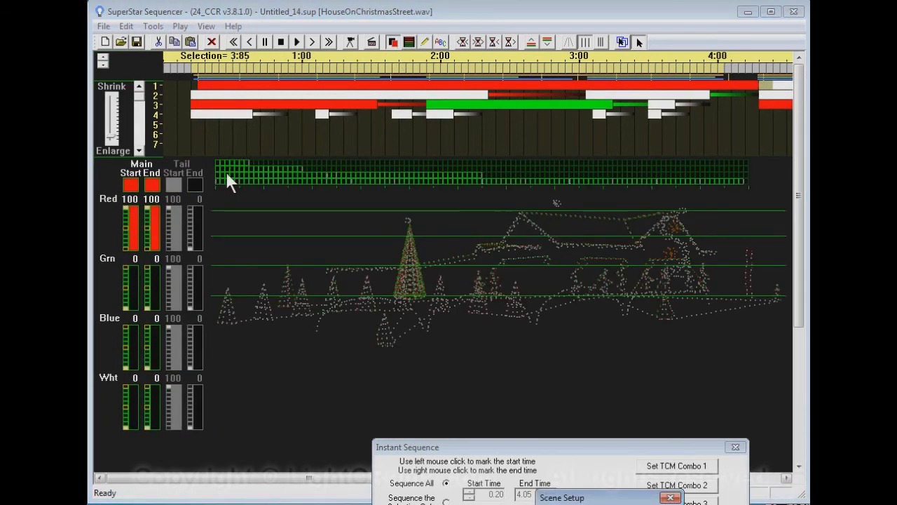
{"action": "right_click", "coordinate": [383, 175]}
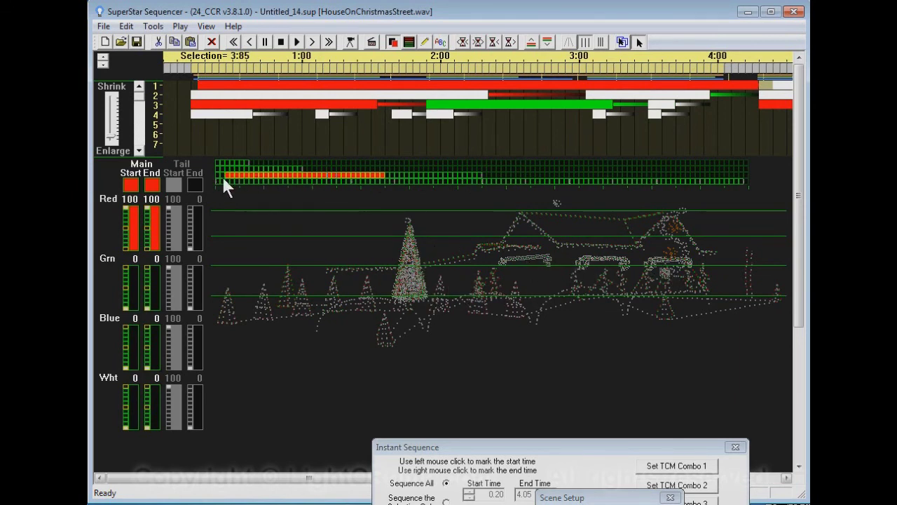
{"action": "left_click", "coordinate": [283, 96]}
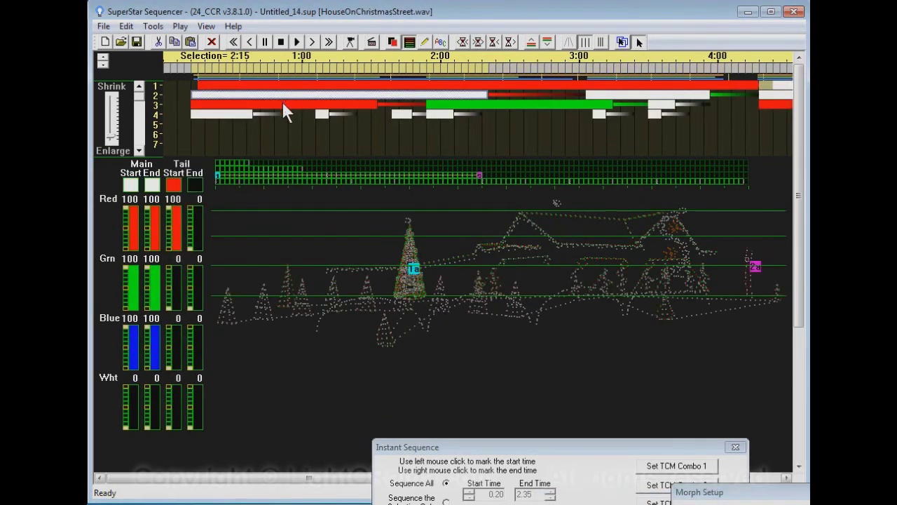
{"action": "left_click", "coordinate": [283, 105]}
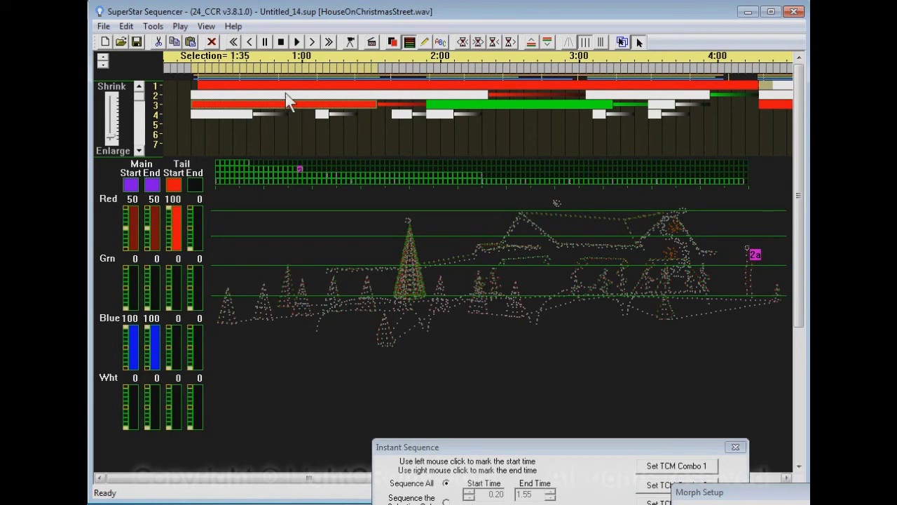
{"action": "left_click", "coordinate": [285, 94]}
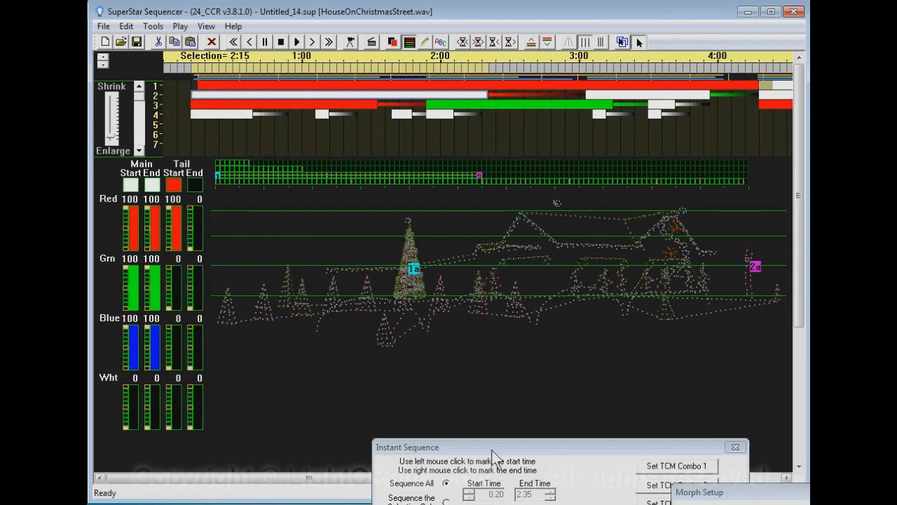
{"action": "left_click_drag", "start_coordinate": [491, 449], "coordinate": [499, 143]}
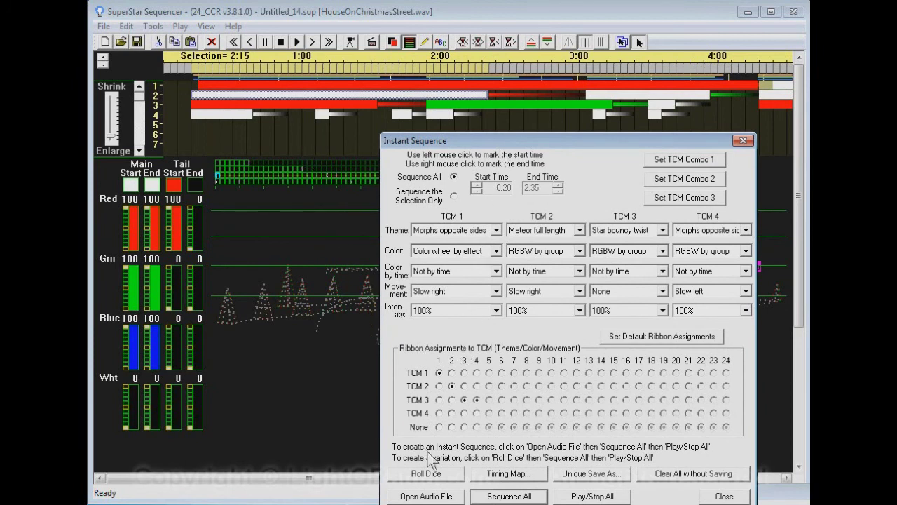
Set ribbons 1, 3 and 4 to None and rebuild the sequence with only ribbon 2.
{"action": "left_click", "coordinate": [438, 427]}
{"action": "left_click", "coordinate": [477, 427]}
{"action": "left_click", "coordinate": [506, 495]}
{"action": "left_click", "coordinate": [624, 368]}
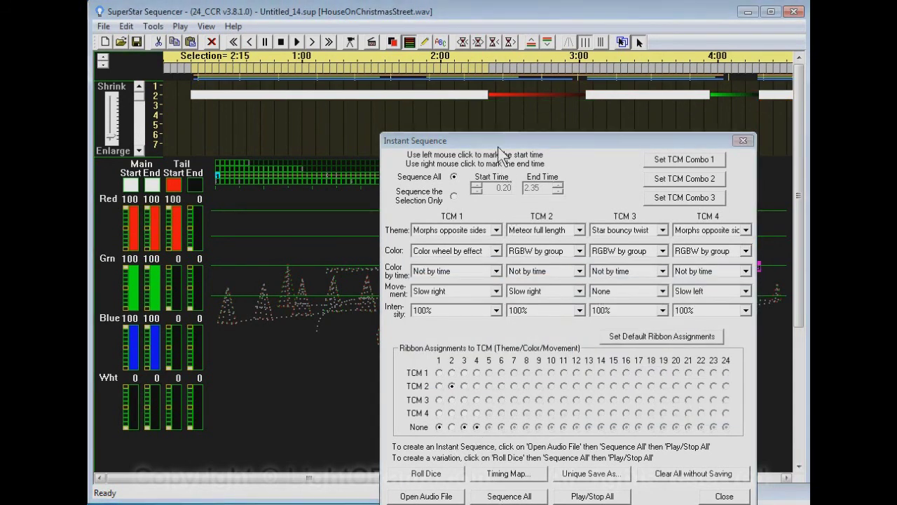
Play the ribbon 2 only sequence on the house preview, then stop it.
{"action": "left_click_drag", "start_coordinate": [498, 153], "coordinate": [484, 406]}
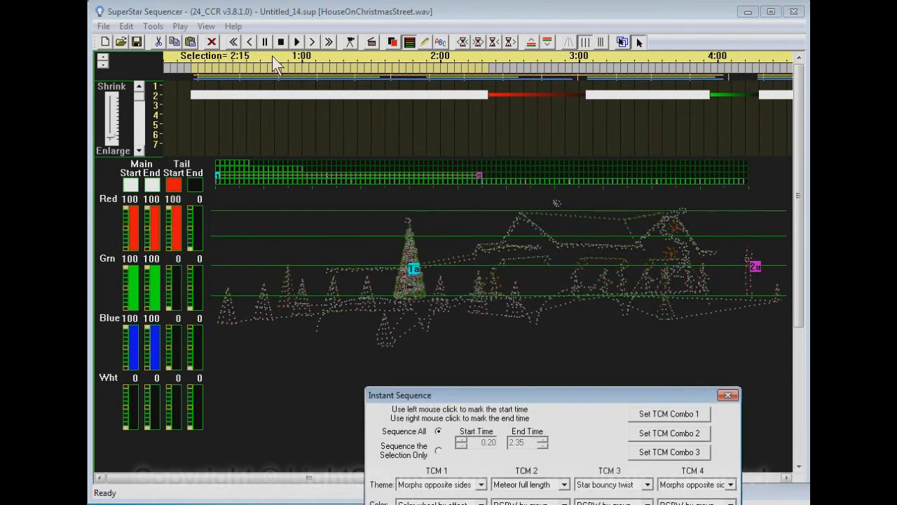
{"action": "left_click", "coordinate": [351, 43]}
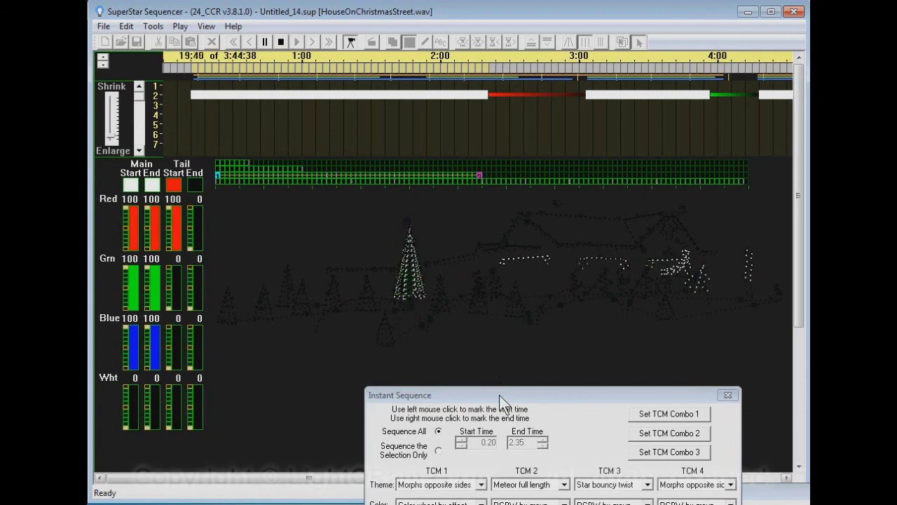
{"action": "left_click", "coordinate": [350, 41]}
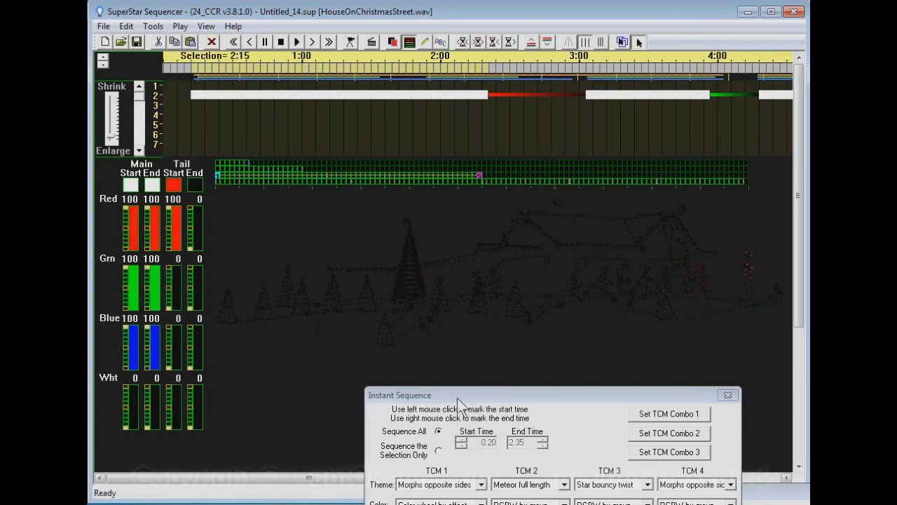
{"action": "left_click_drag", "start_coordinate": [484, 394], "coordinate": [452, 112]}
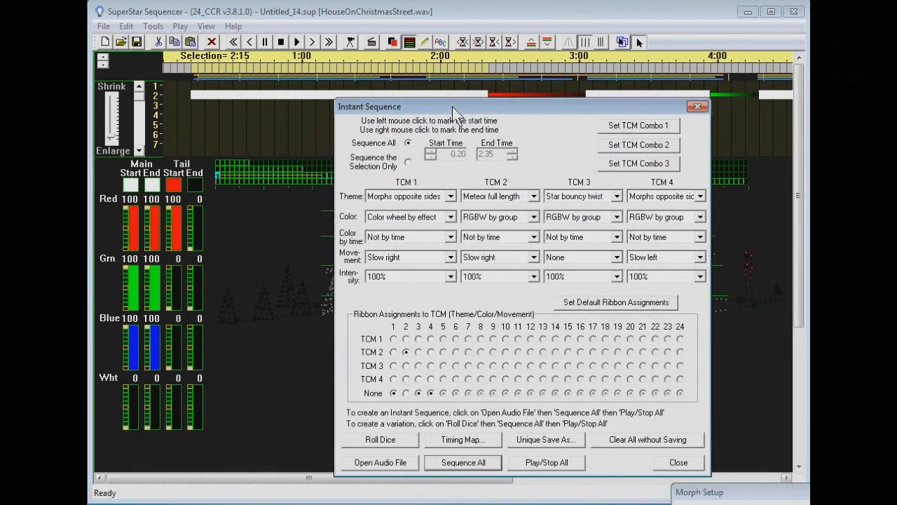